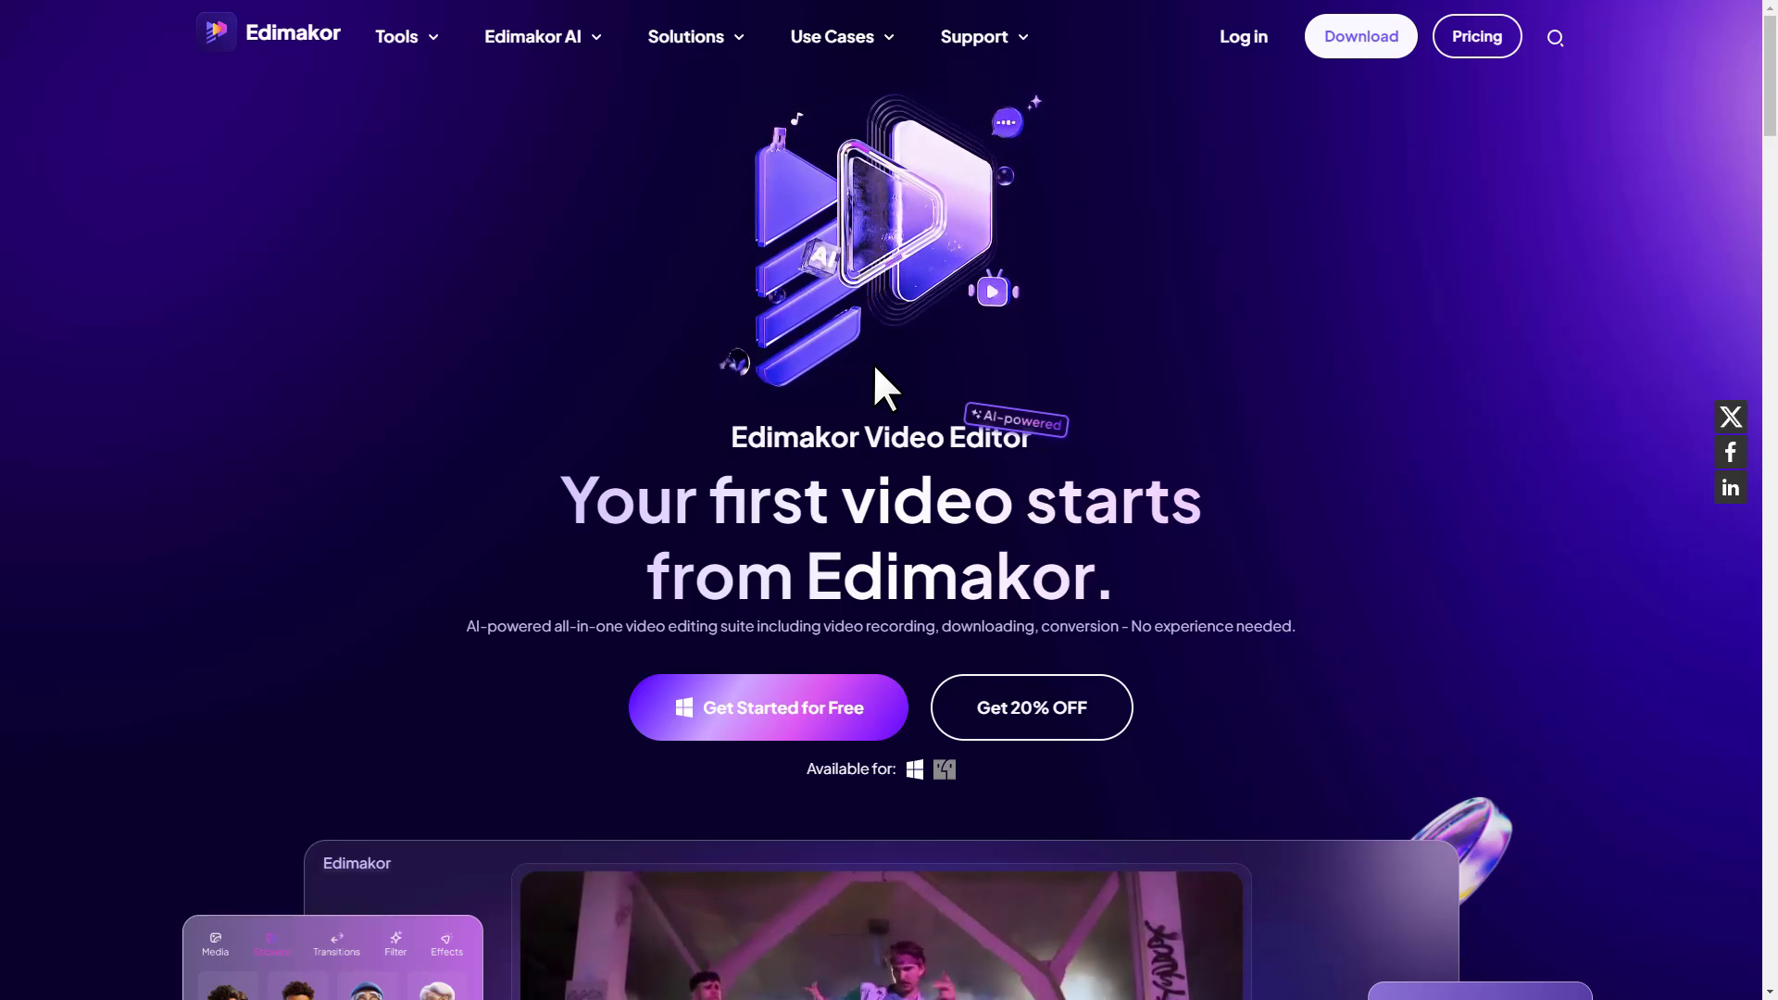
scroll(874, 363, down, 2)
scroll(898, 497, down, 3)
scroll(898, 497, down, 2)
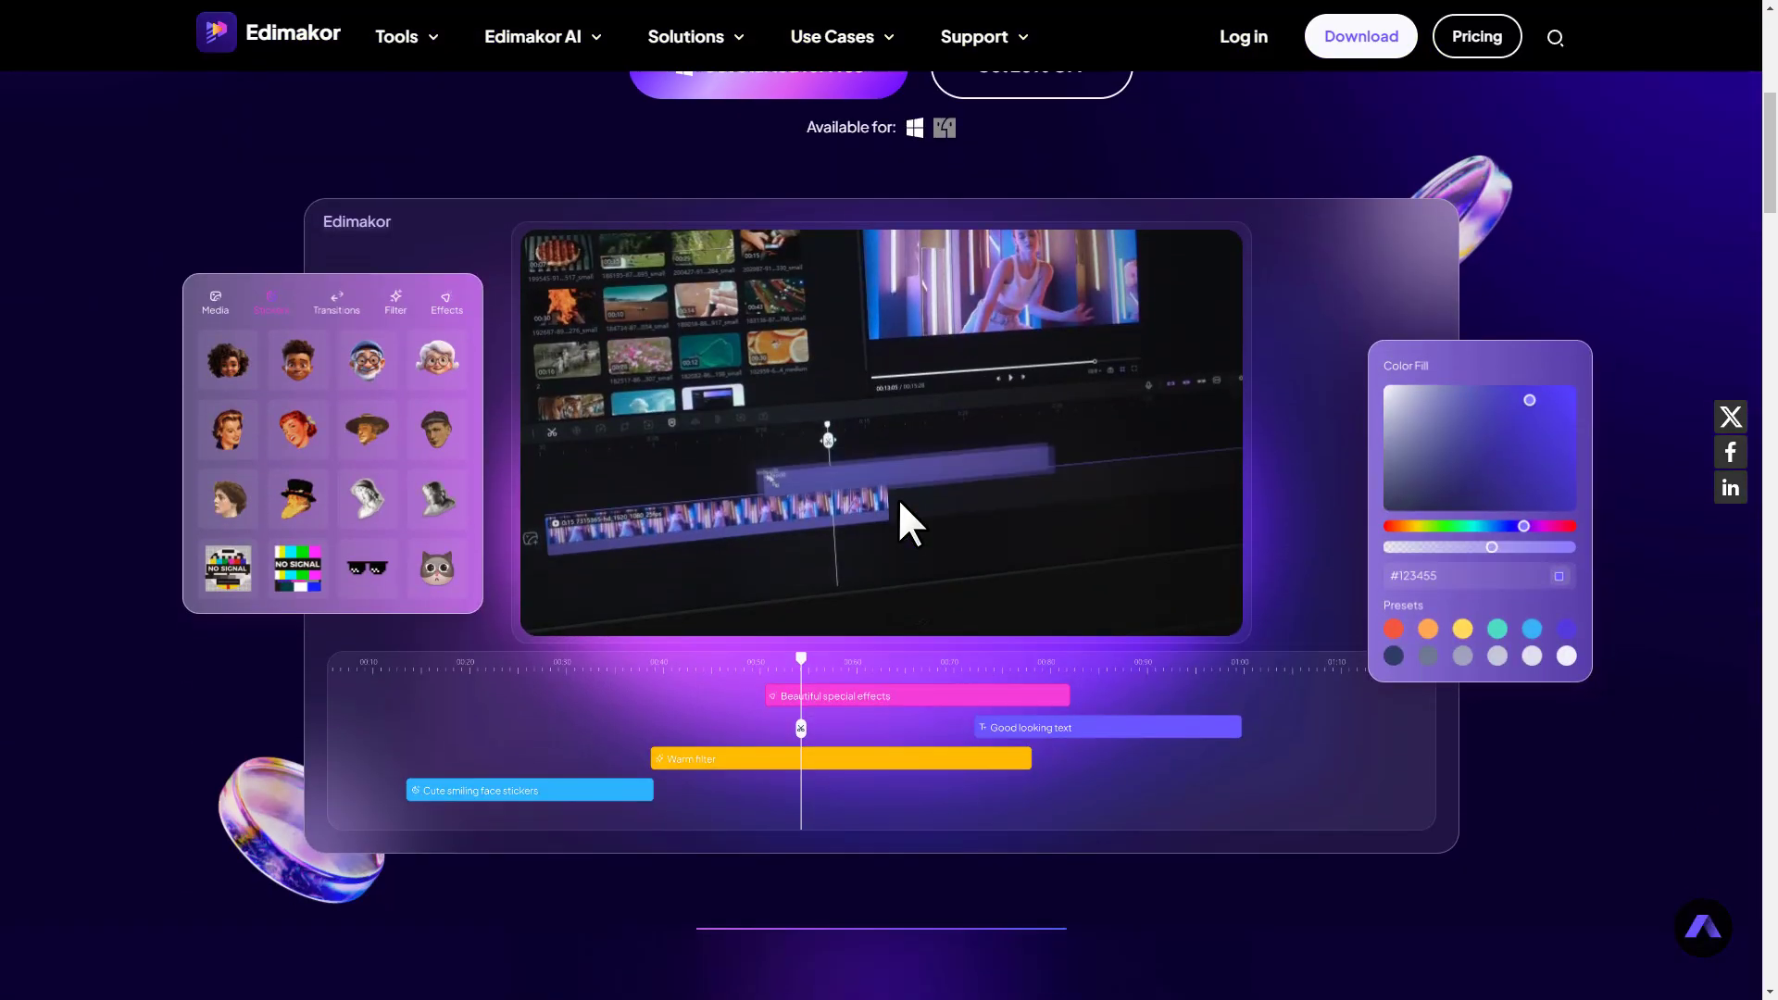
scroll(825, 619, down, 2)
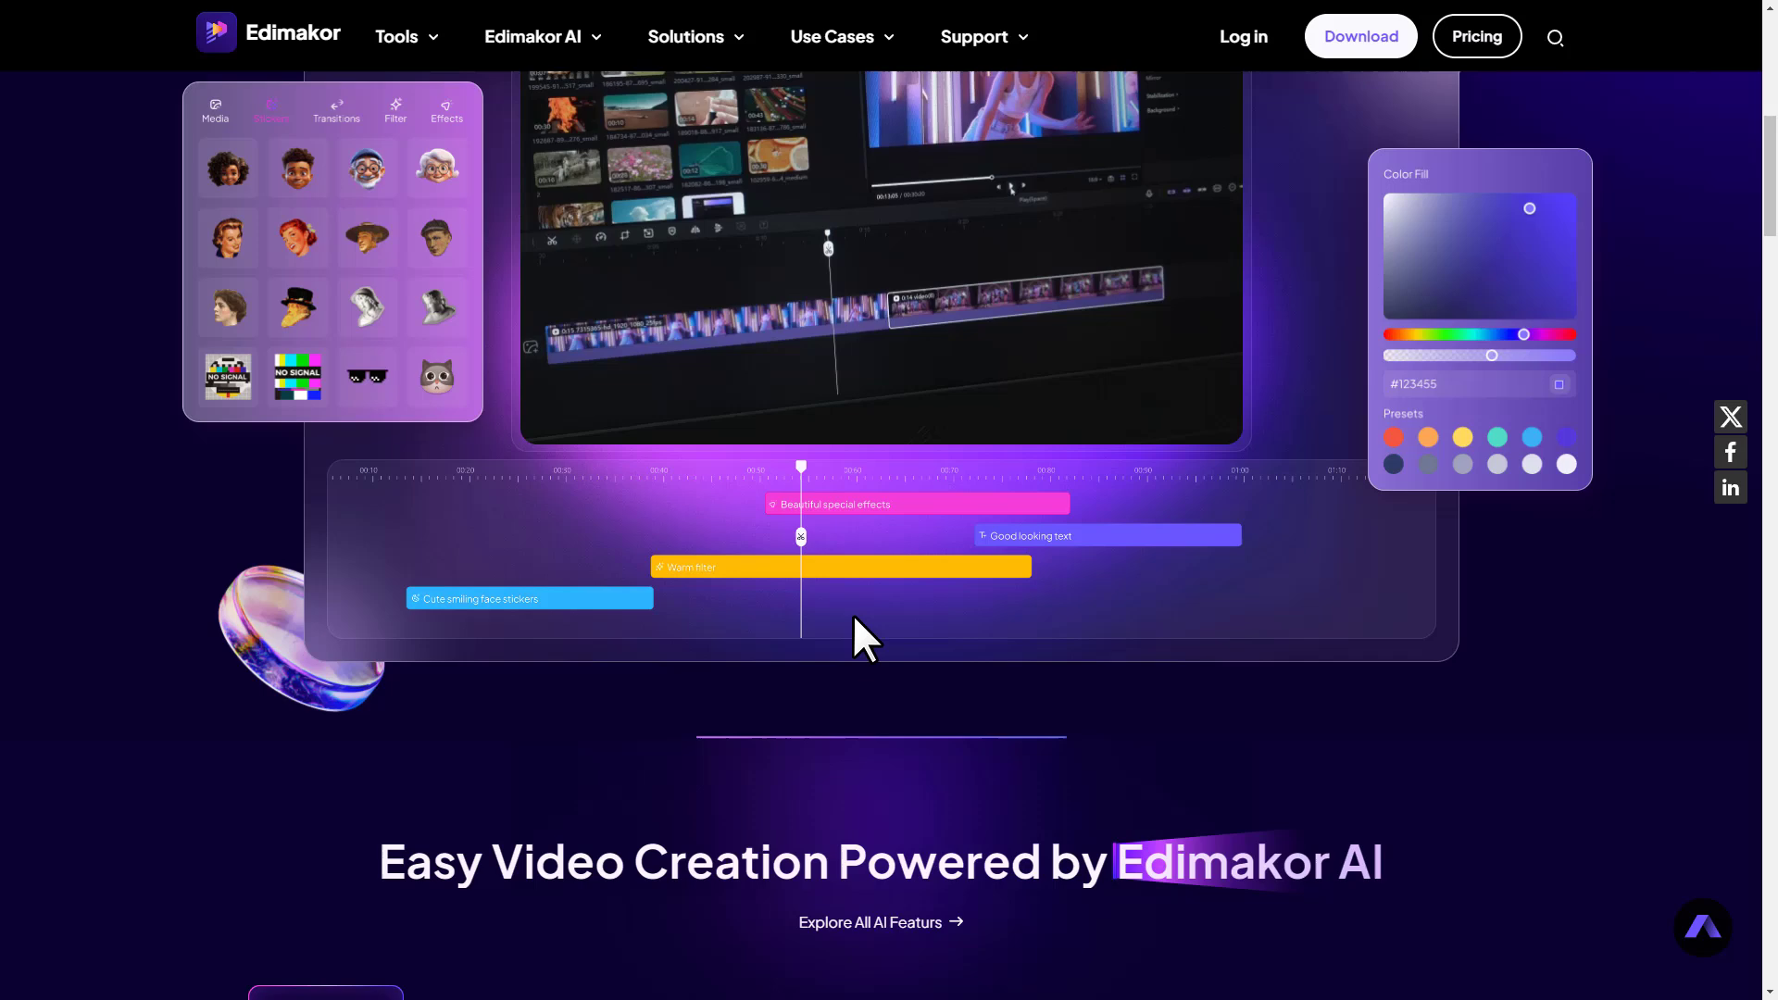
scroll(851, 612, down, 3)
scroll(851, 612, down, 2)
scroll(852, 613, down, 3)
scroll(852, 613, down, 2)
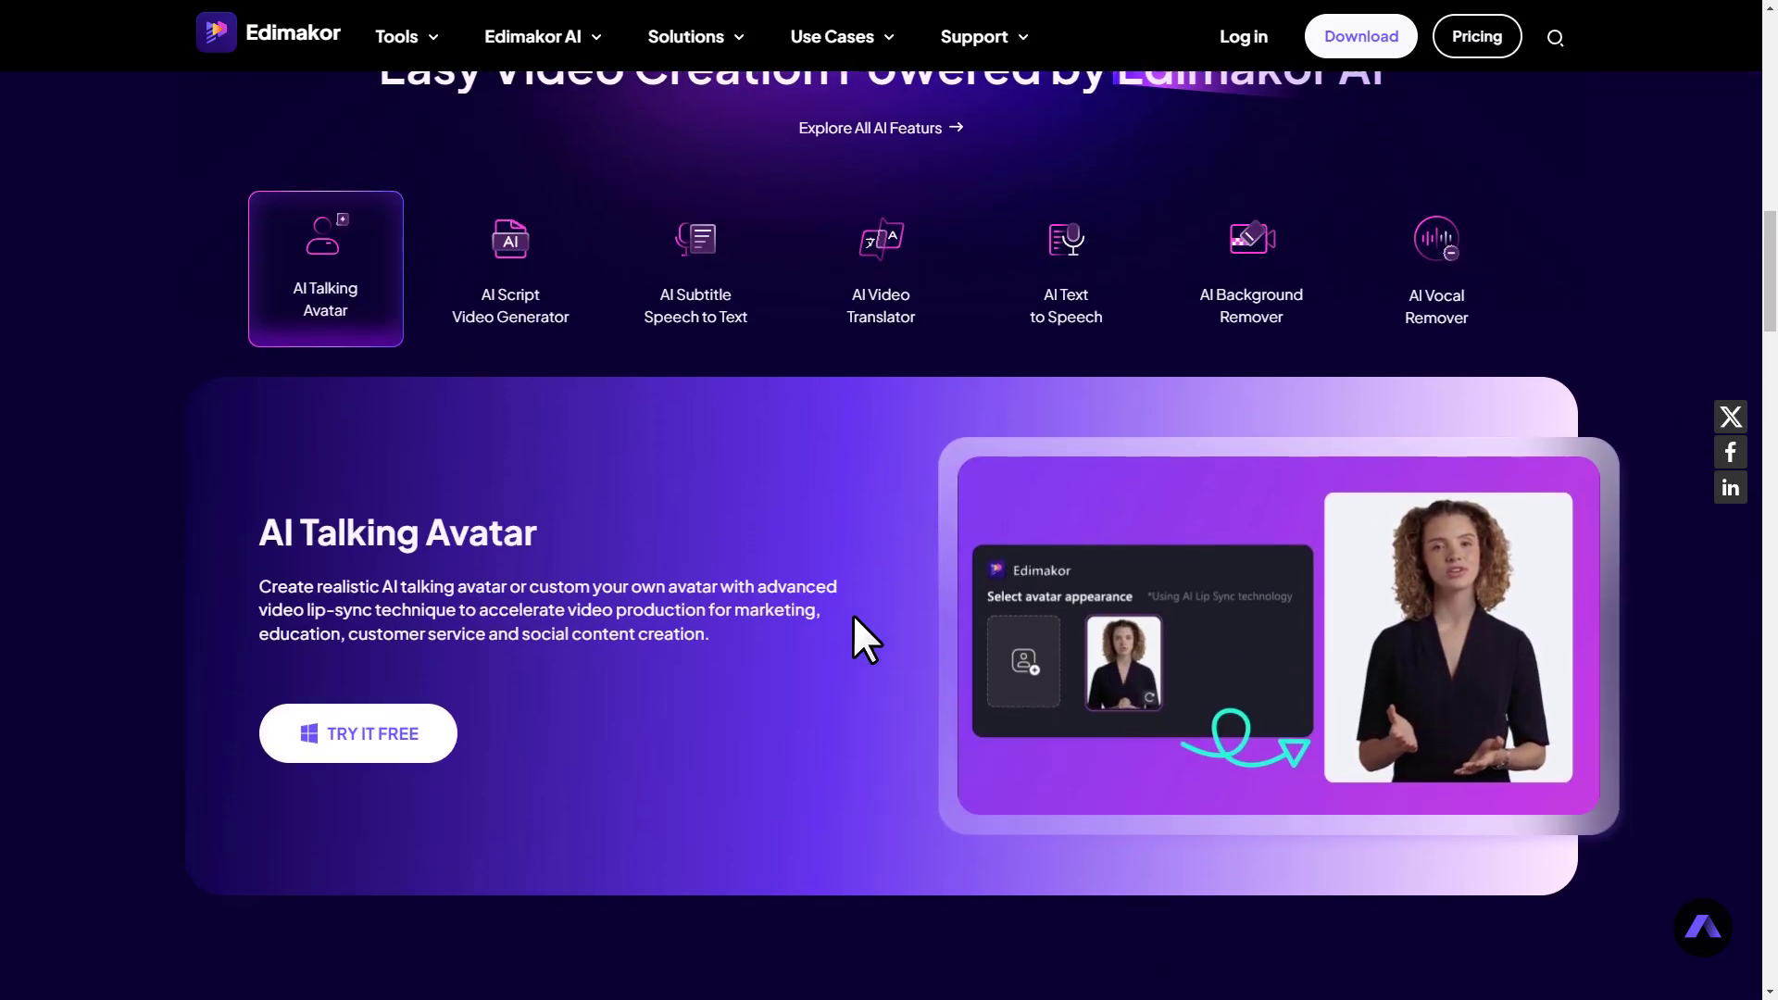
scroll(852, 613, down, 1)
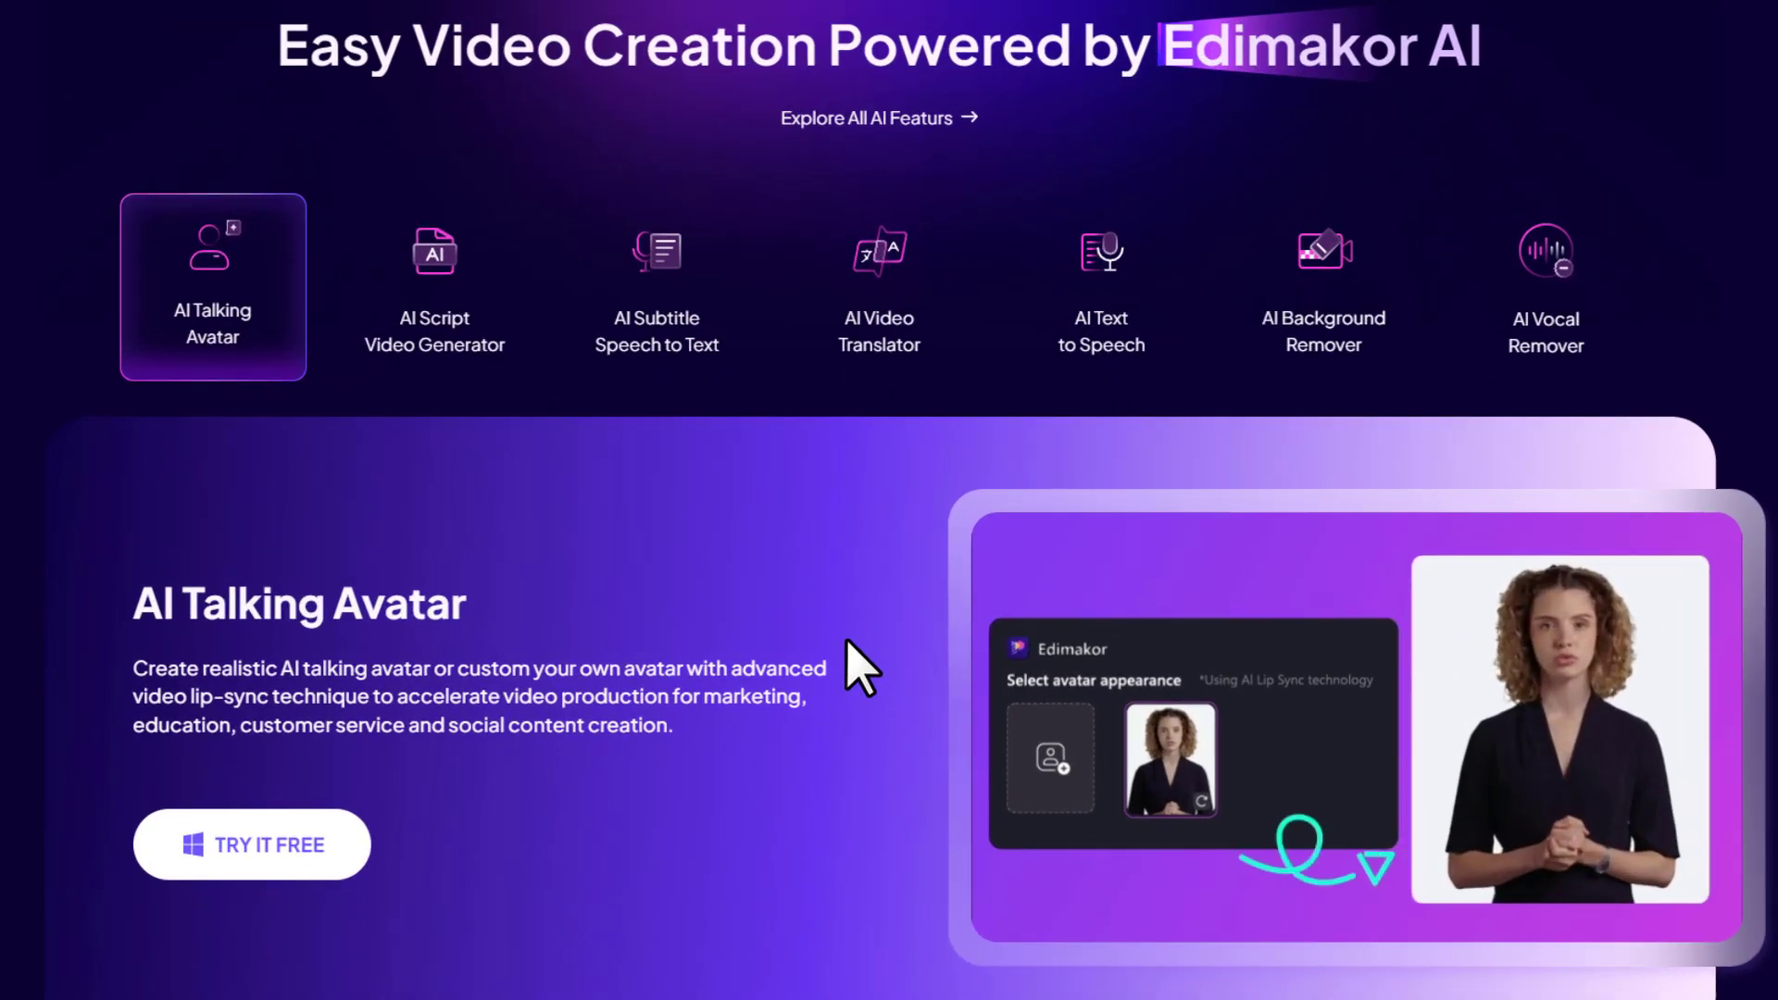
Browse Edimakor's AI feature tabs, from Talking Avatar and Script Video through Vocal Remover
drag(137, 612, 458, 611)
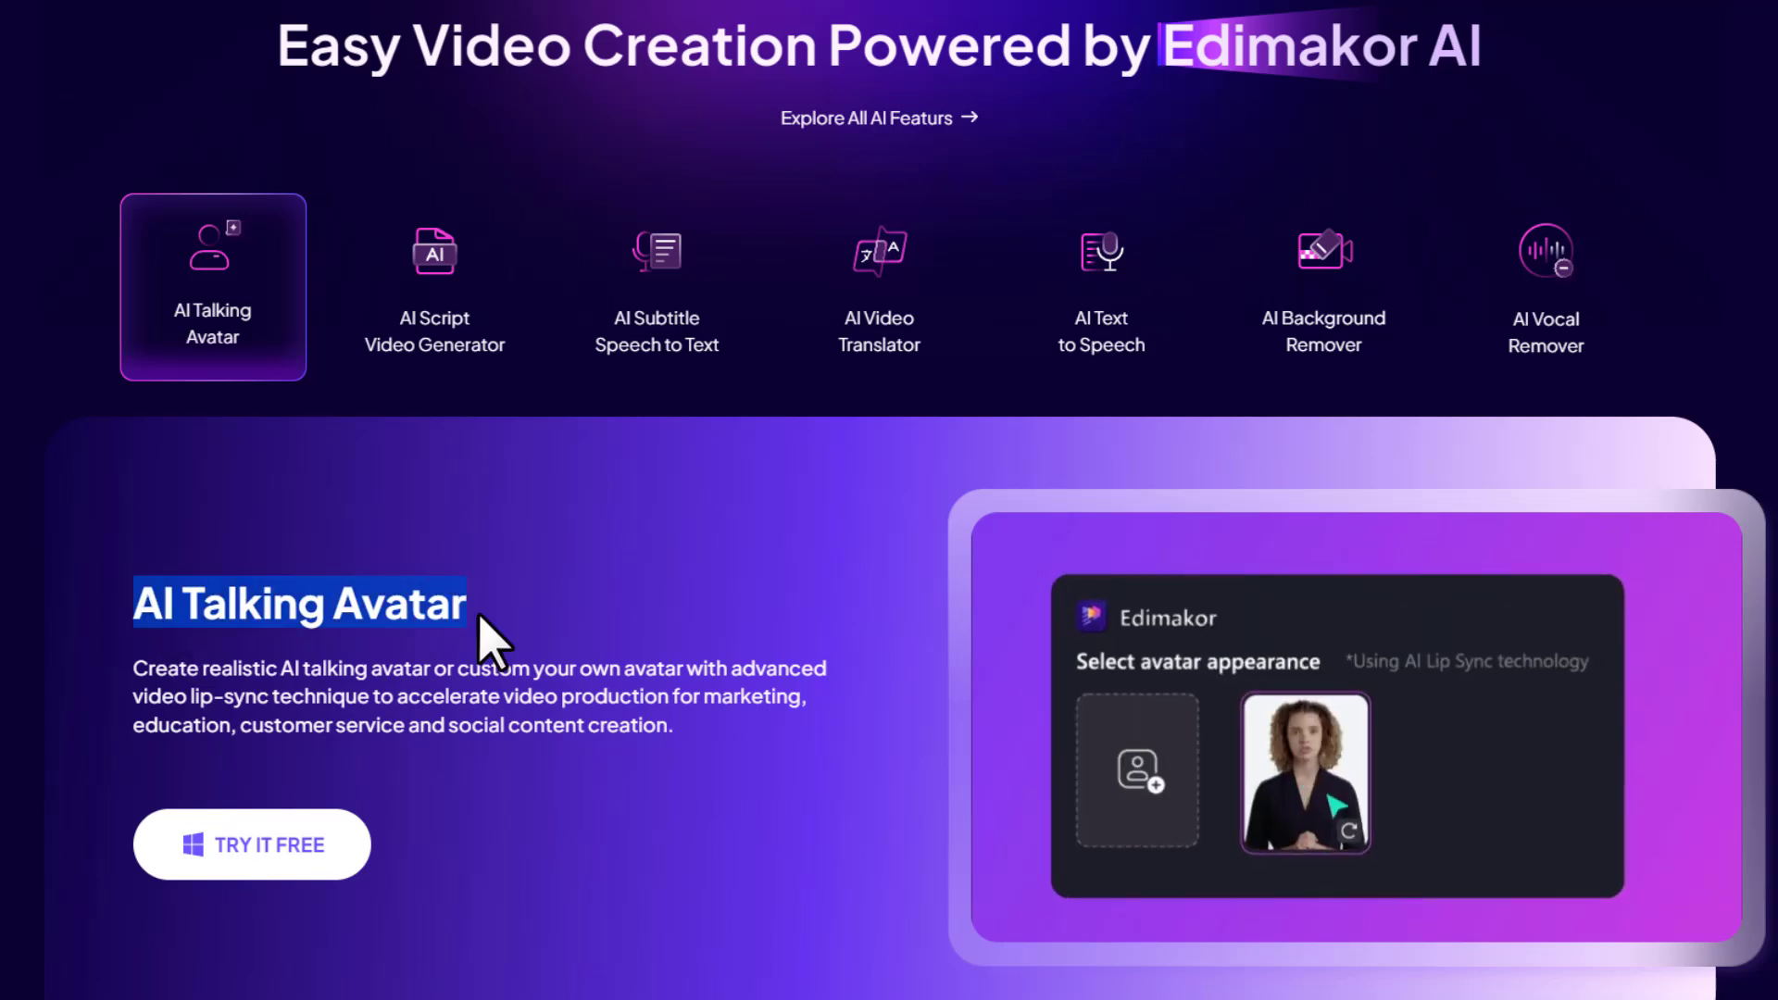
click(489, 642)
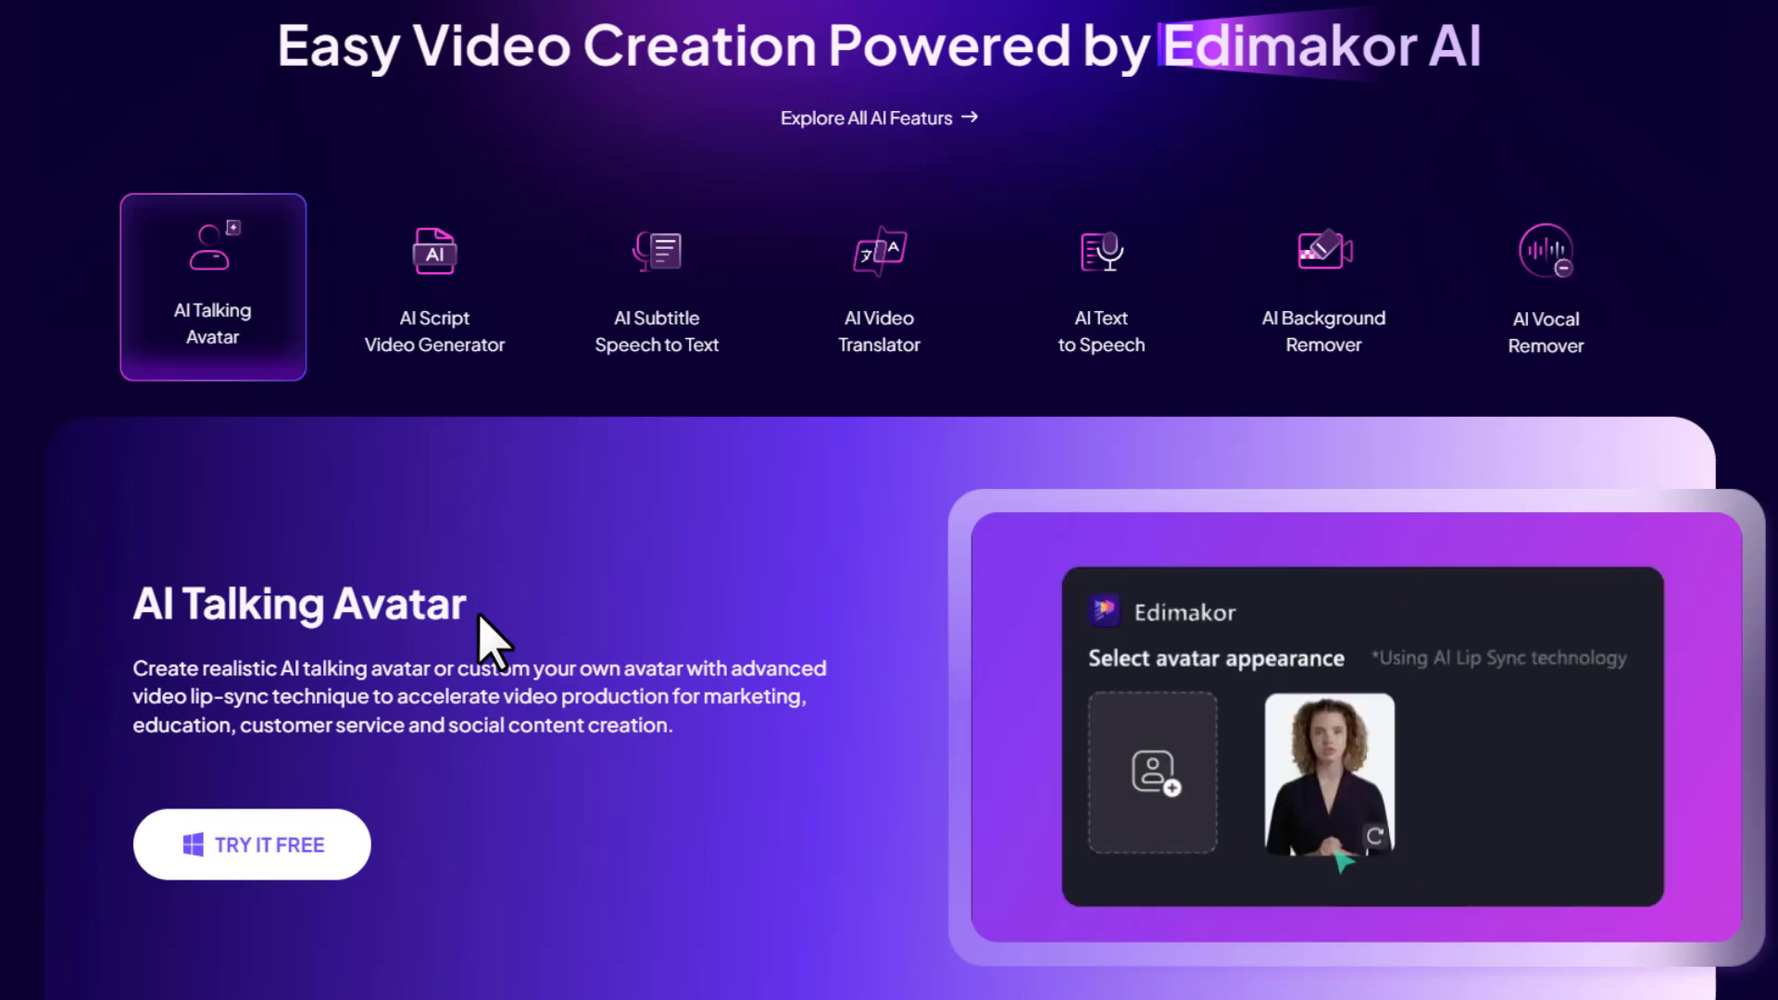
click(454, 326)
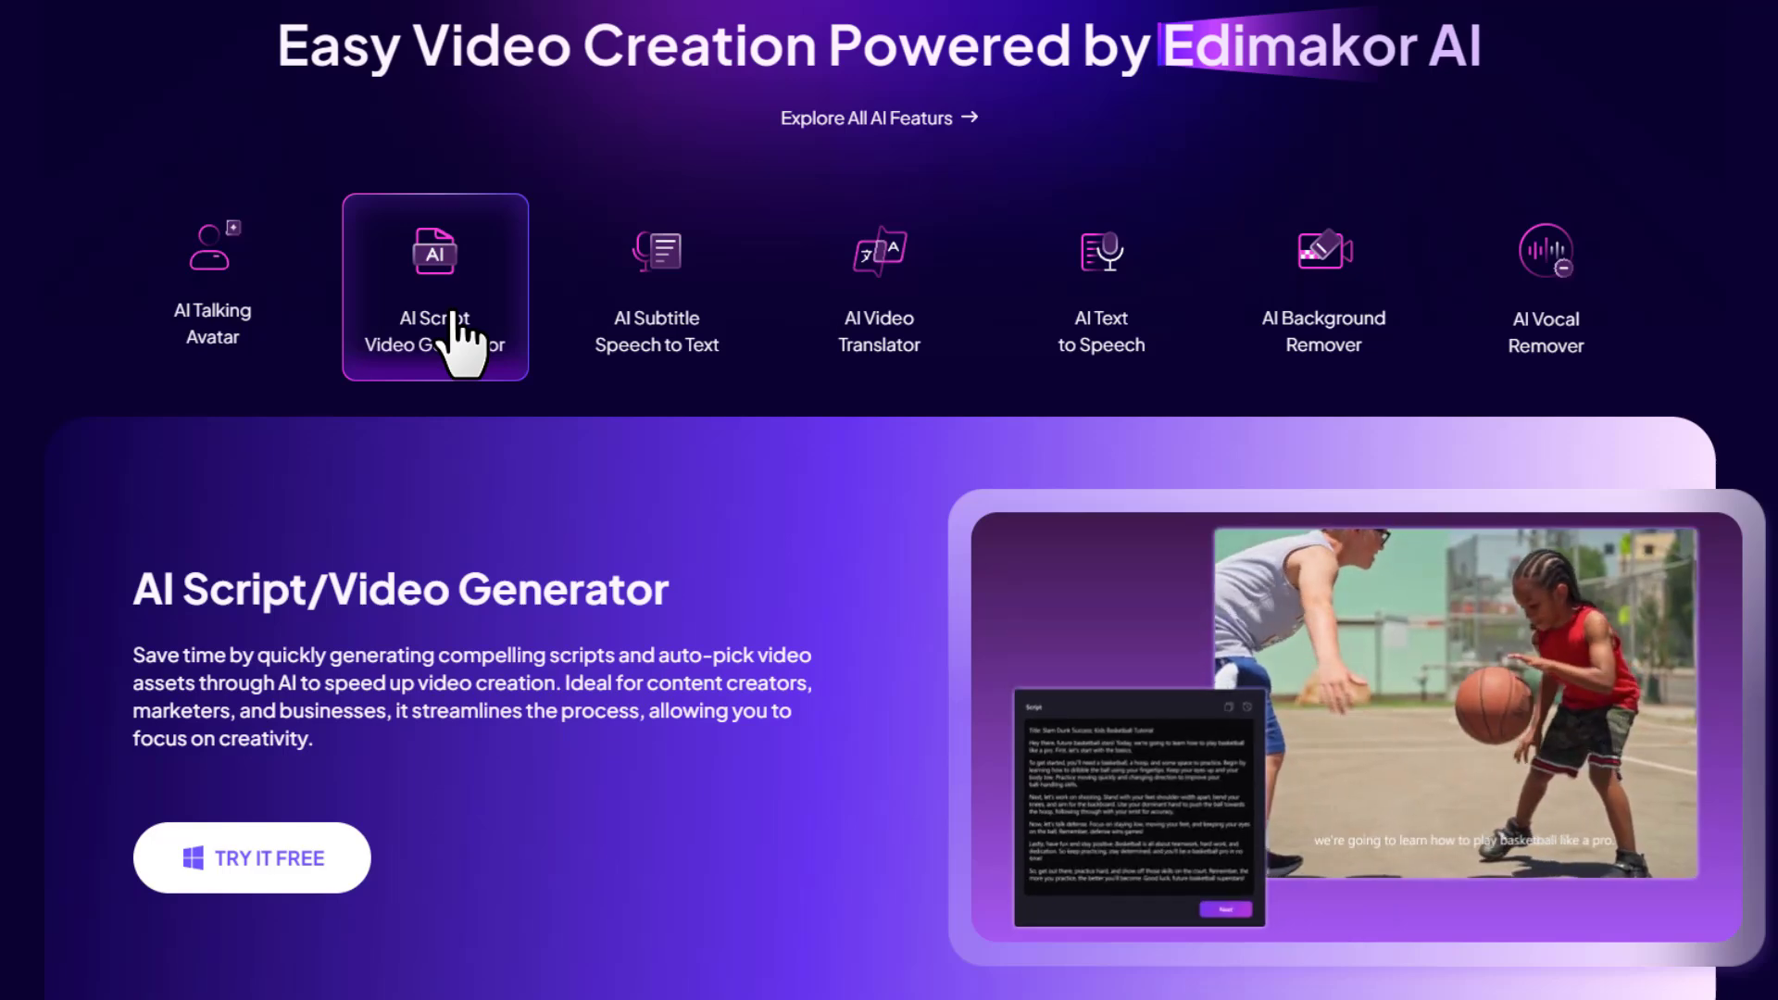
click(688, 346)
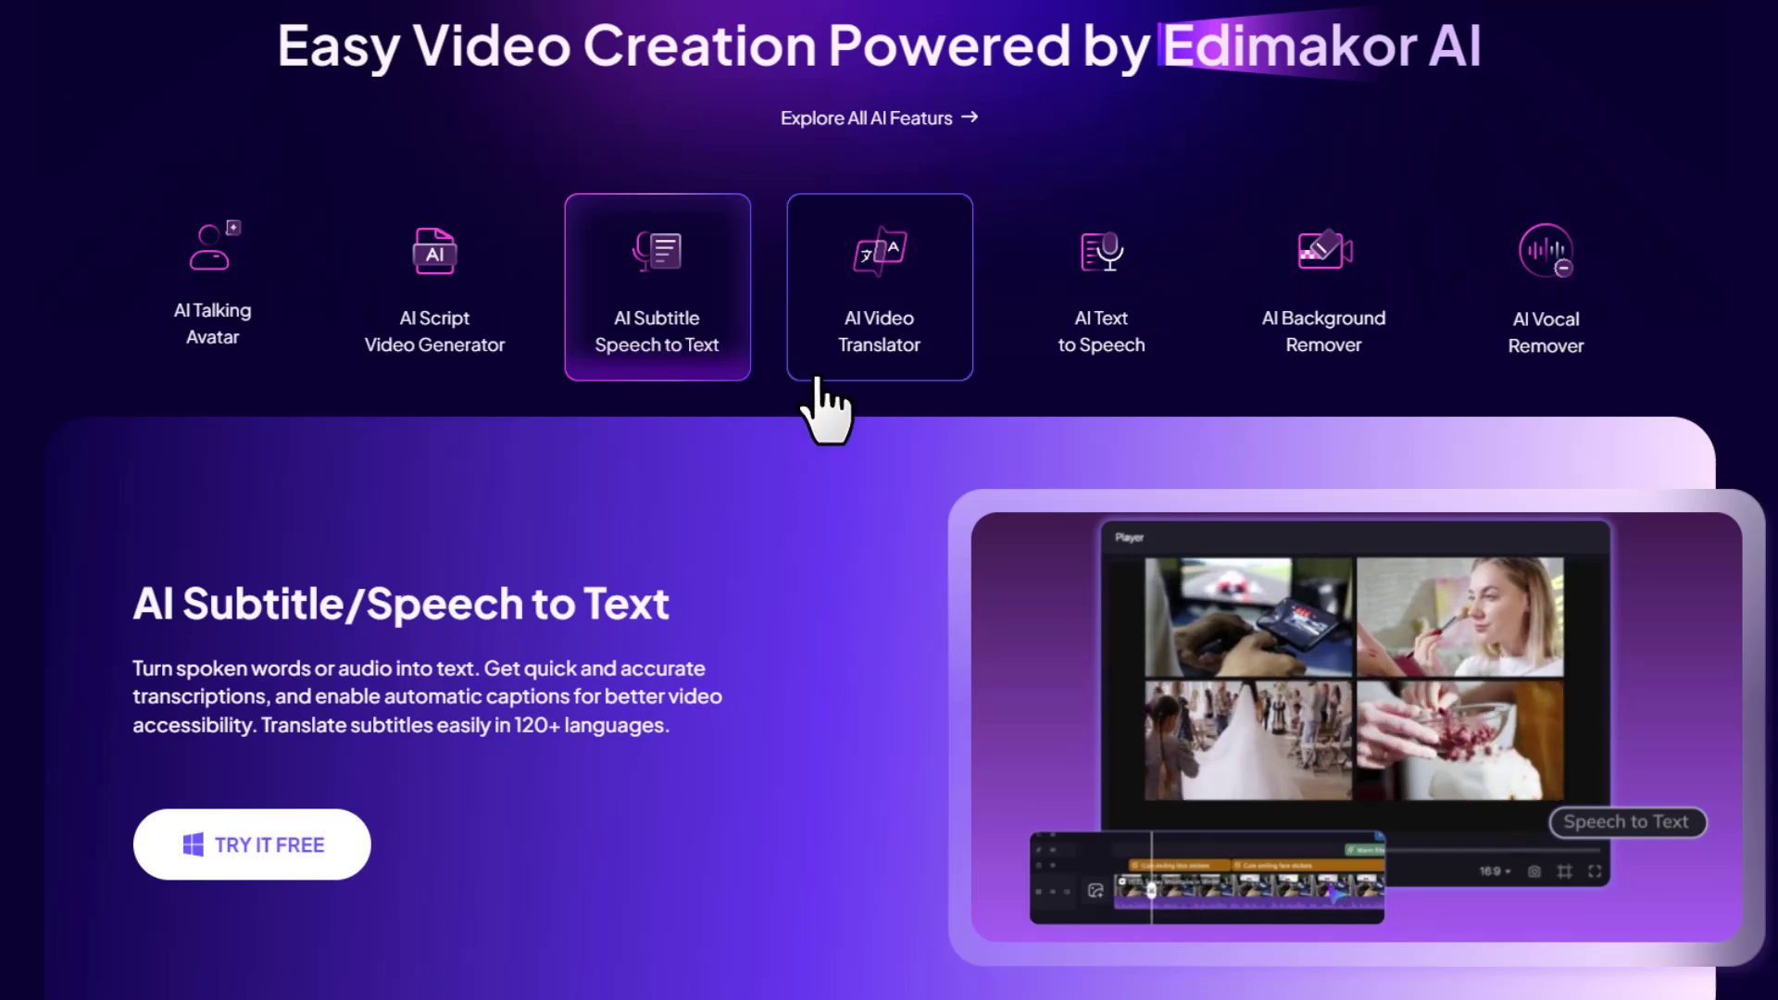
click(889, 347)
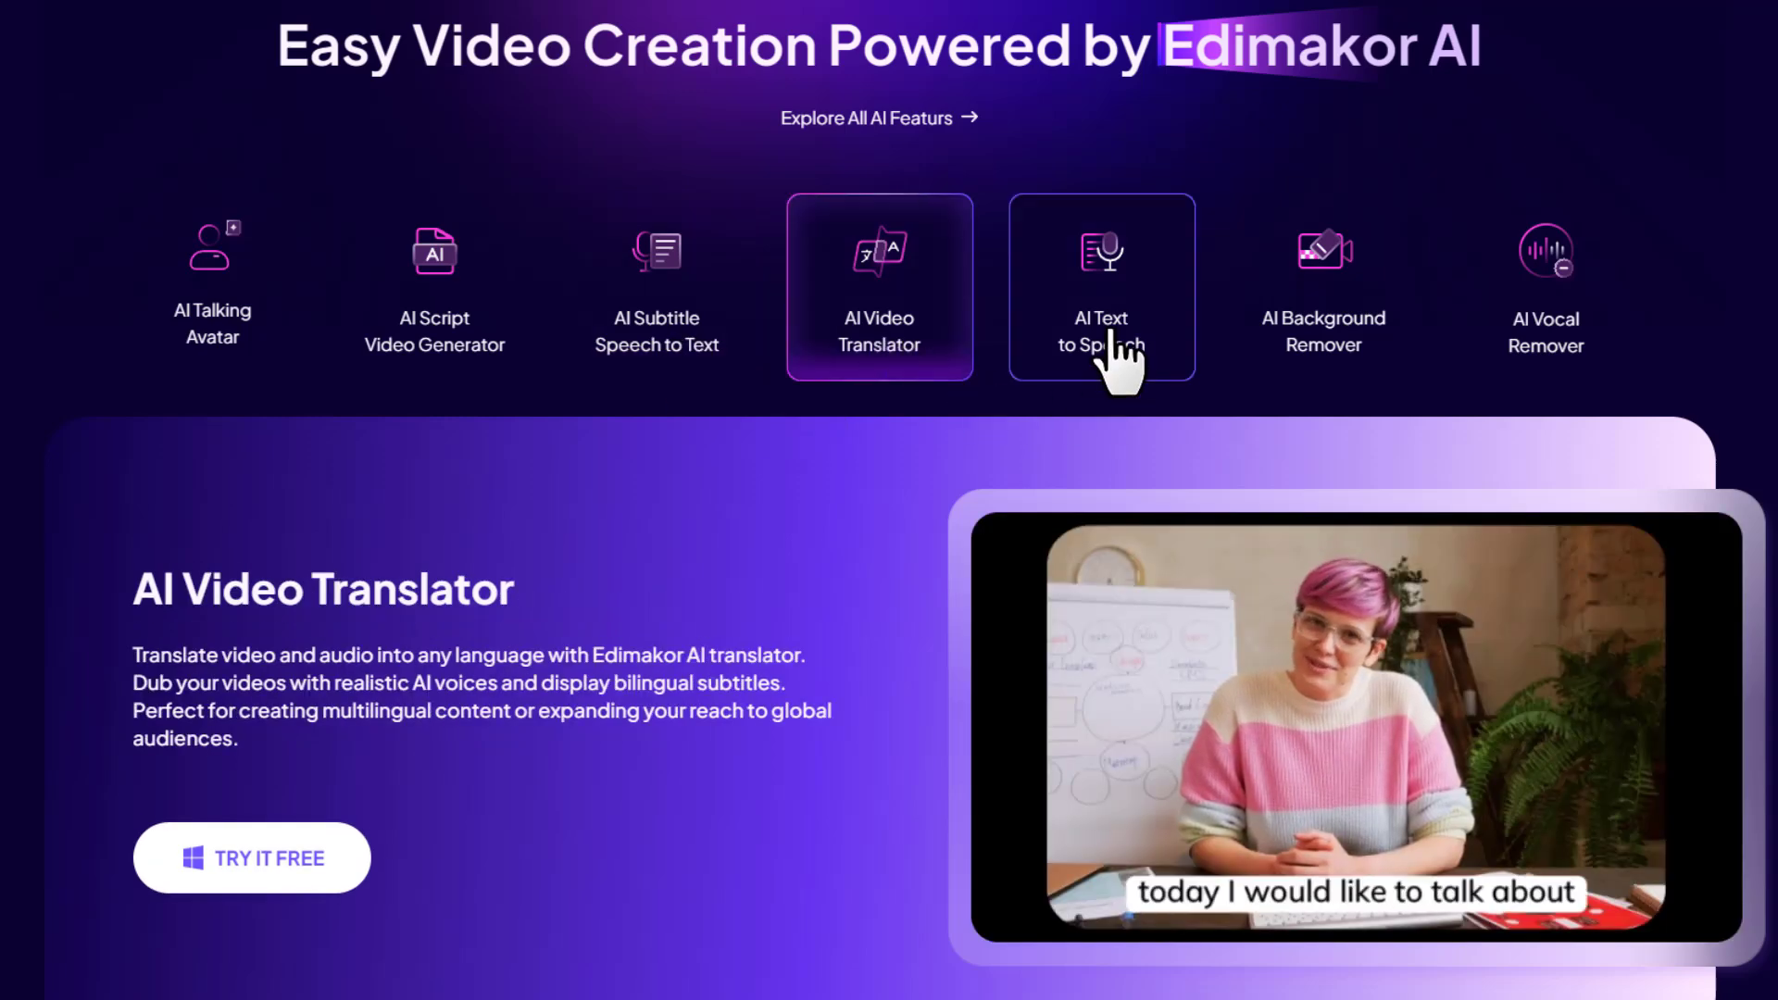
click(1112, 341)
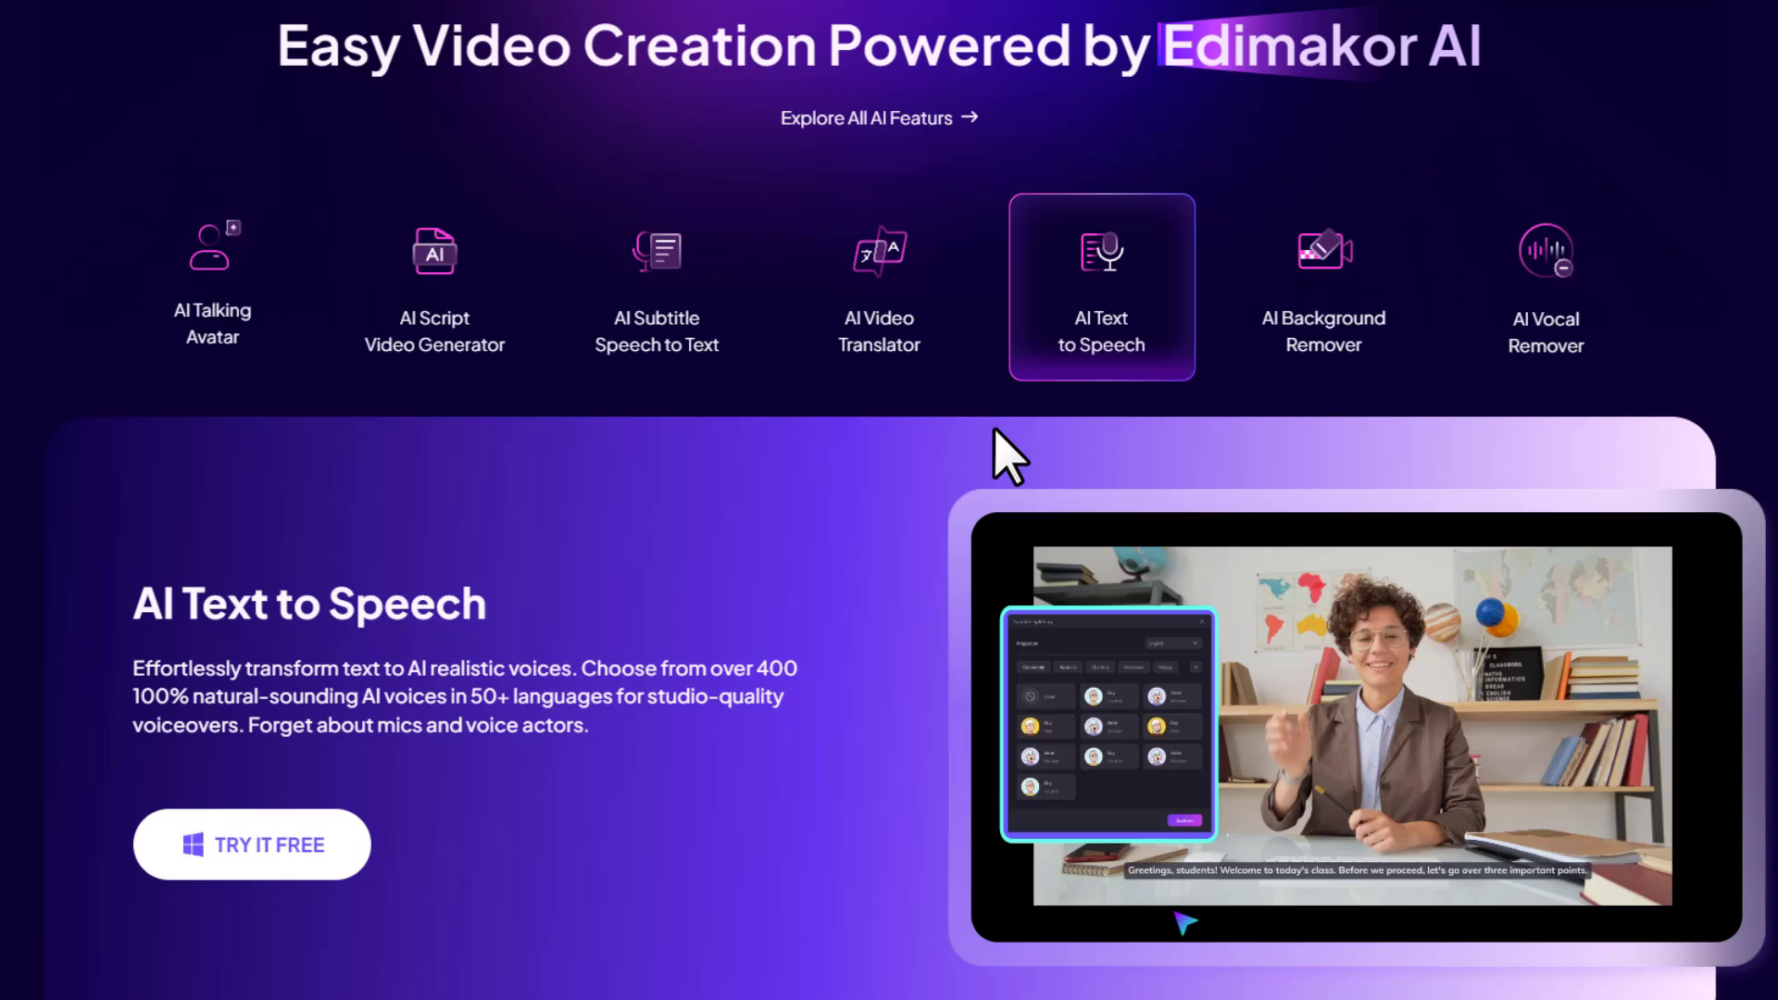
scroll(676, 620, down, 2)
scroll(677, 622, up, 2)
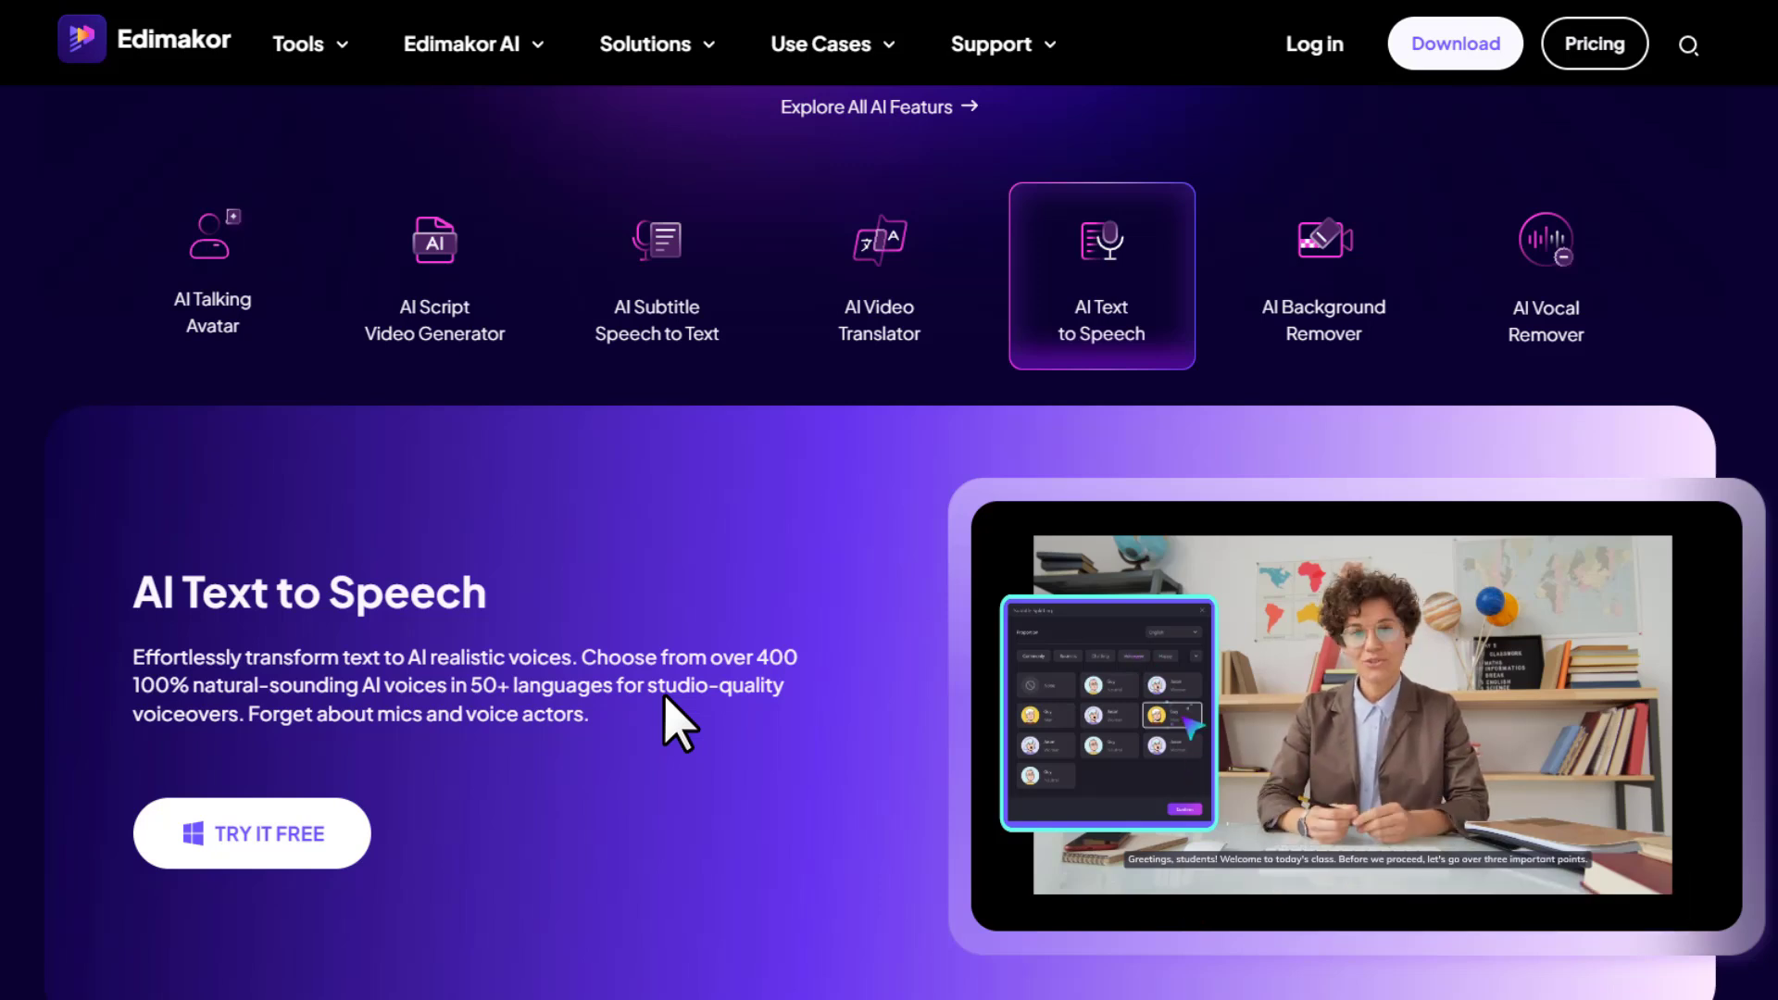
click(1349, 308)
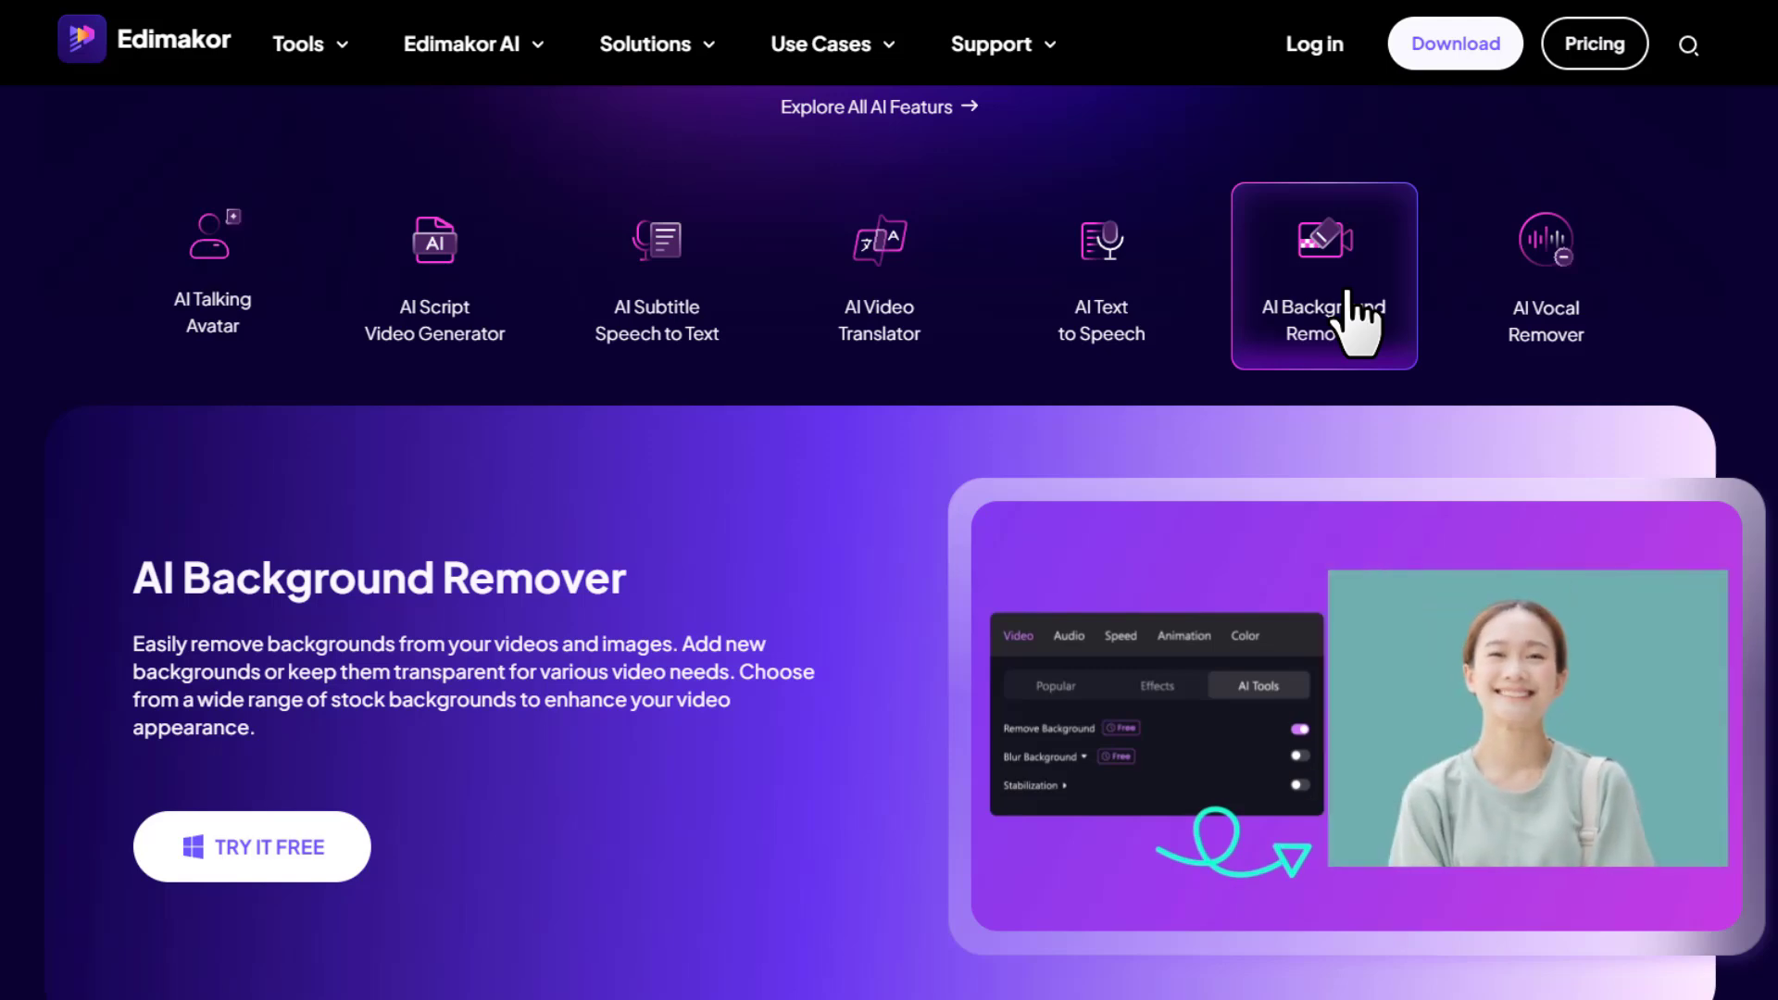
click(1557, 319)
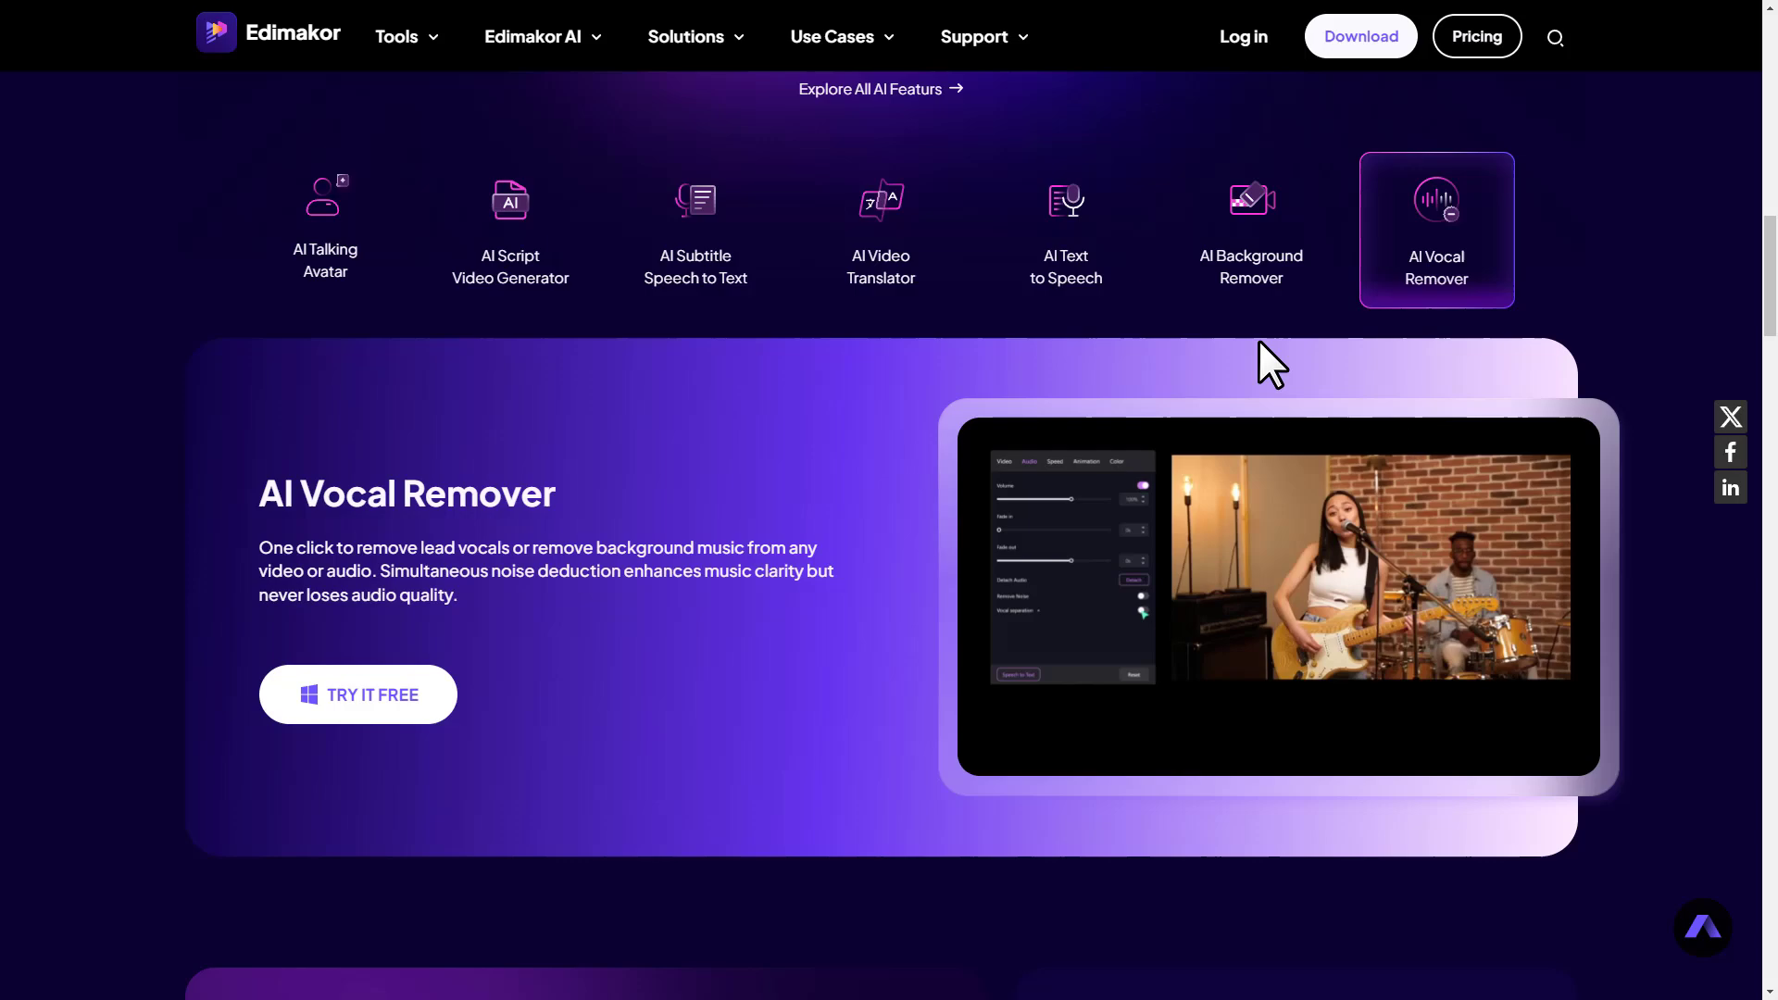
scroll(806, 386, up, 2)
scroll(801, 357, up, 4)
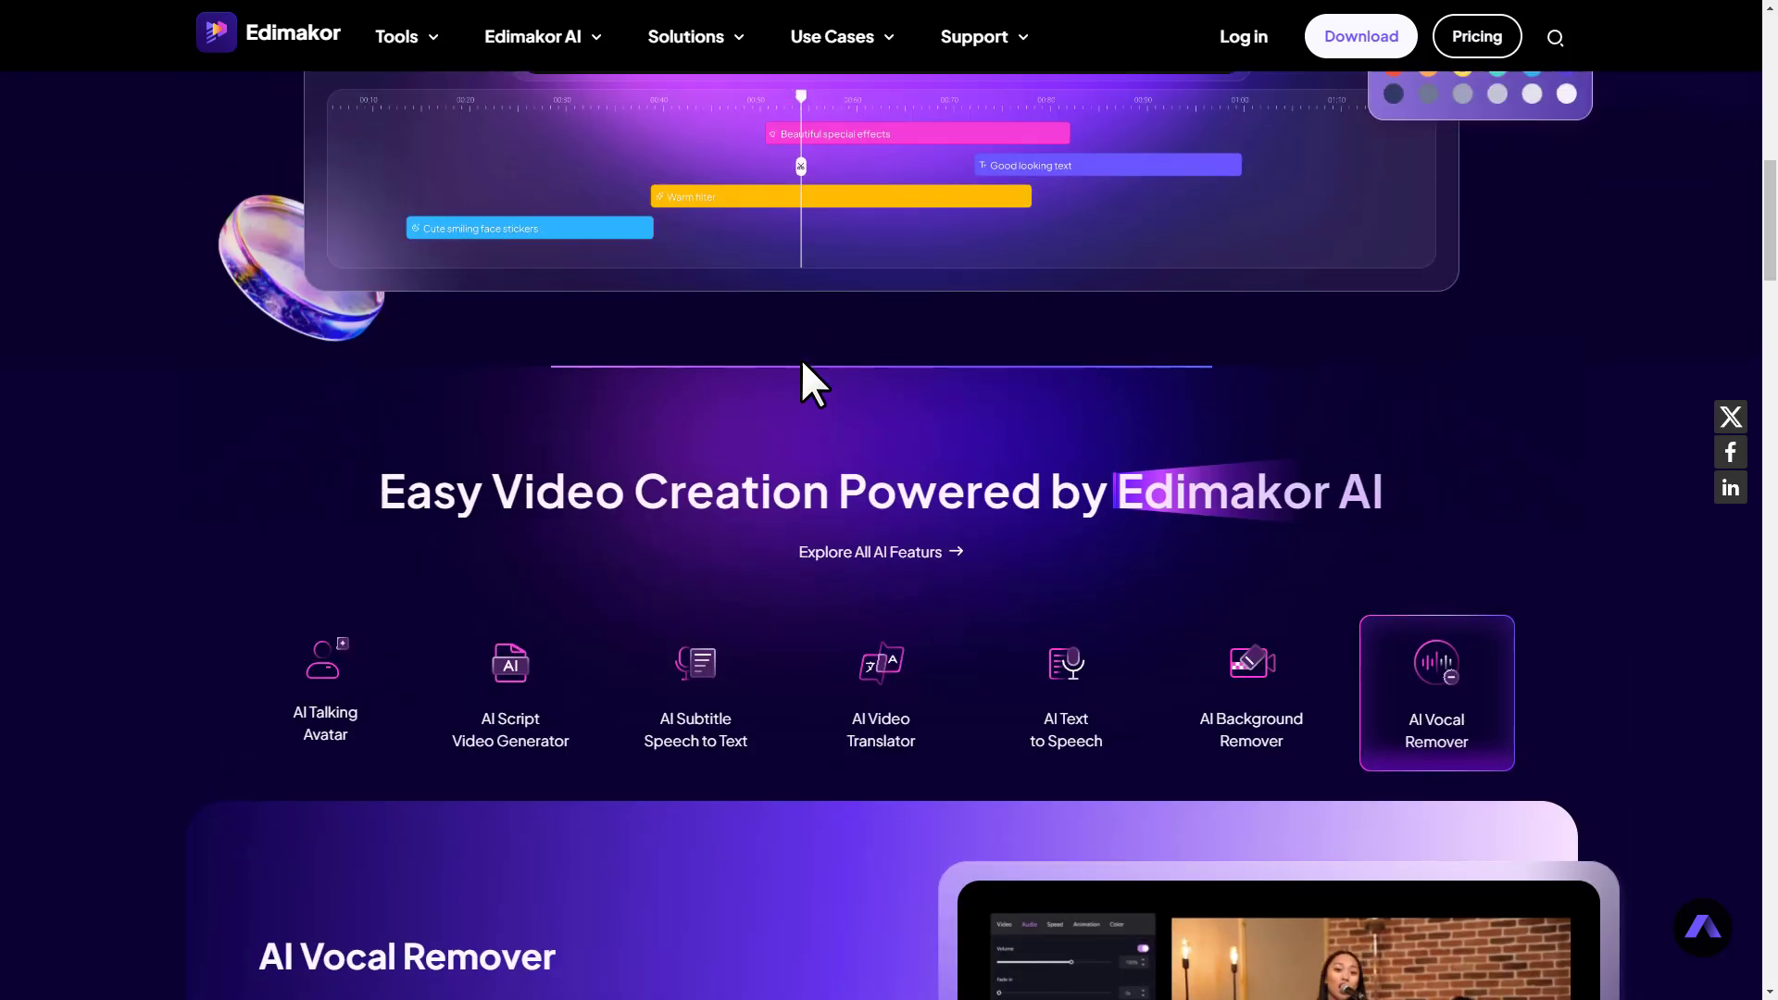
scroll(841, 349, up, 4)
scroll(841, 349, up, 4)
scroll(840, 350, up, 3)
scroll(842, 349, up, 3)
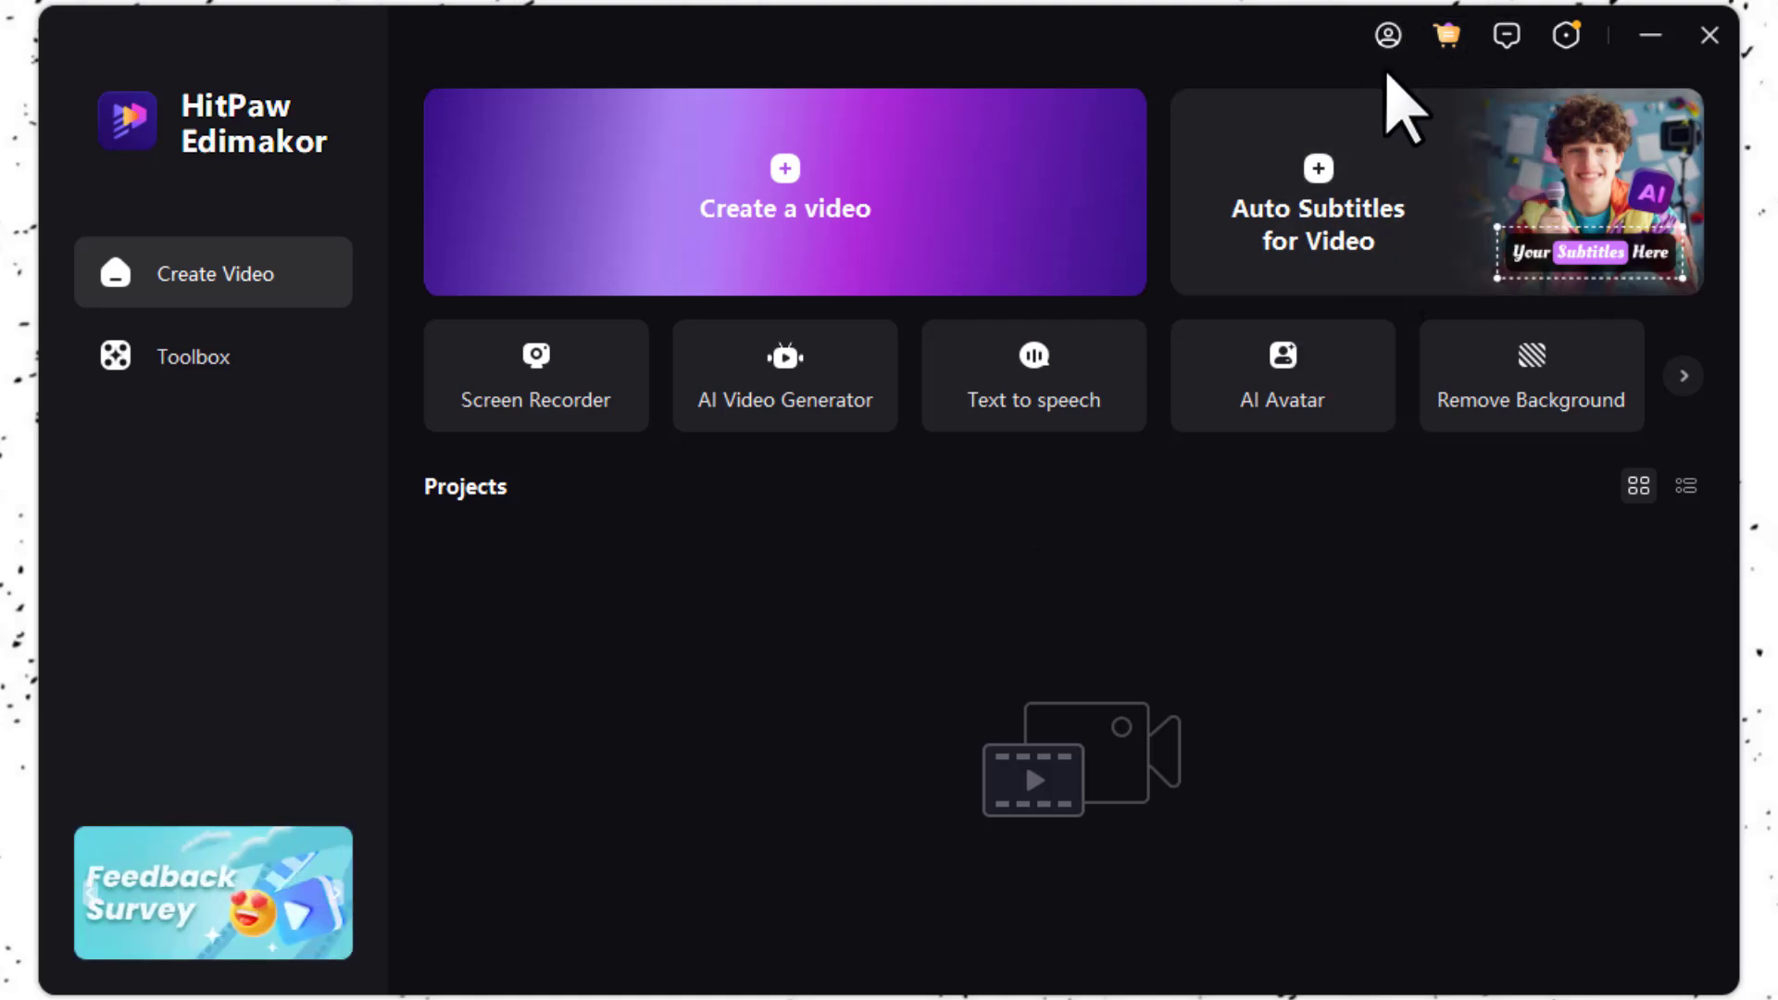
Start a new HitPaw ID registration, filling in the verification code and password fields
click(1391, 36)
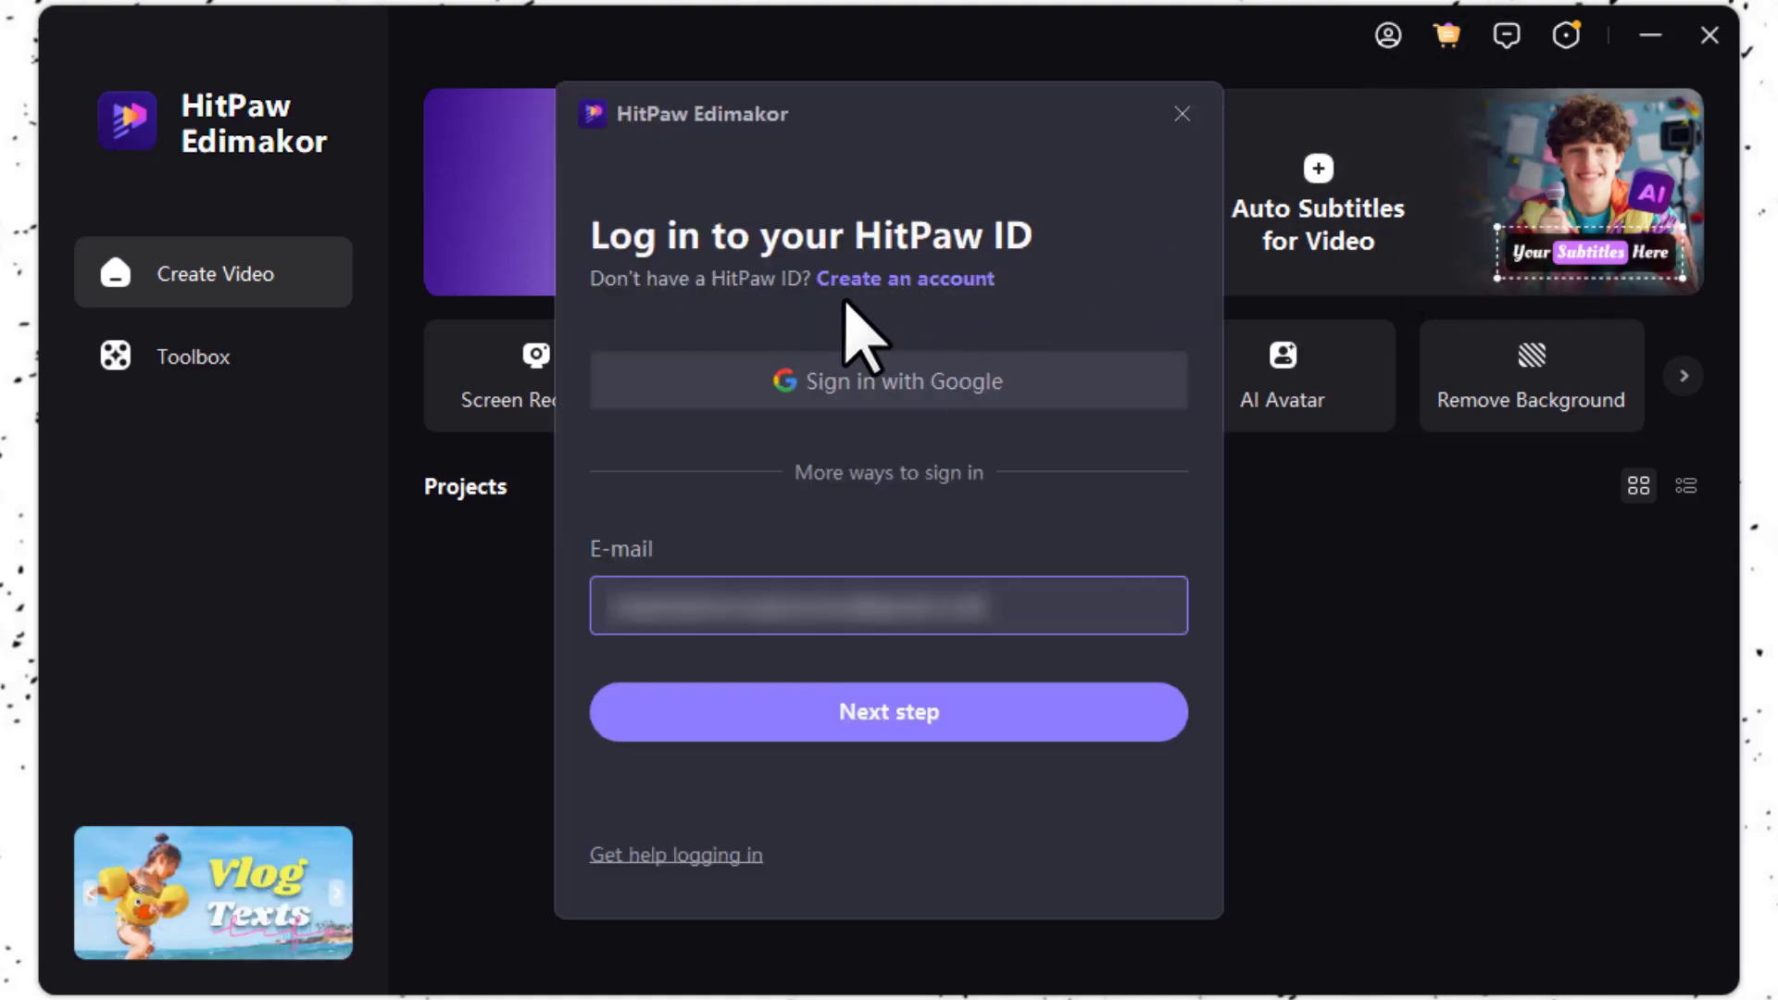
click(906, 278)
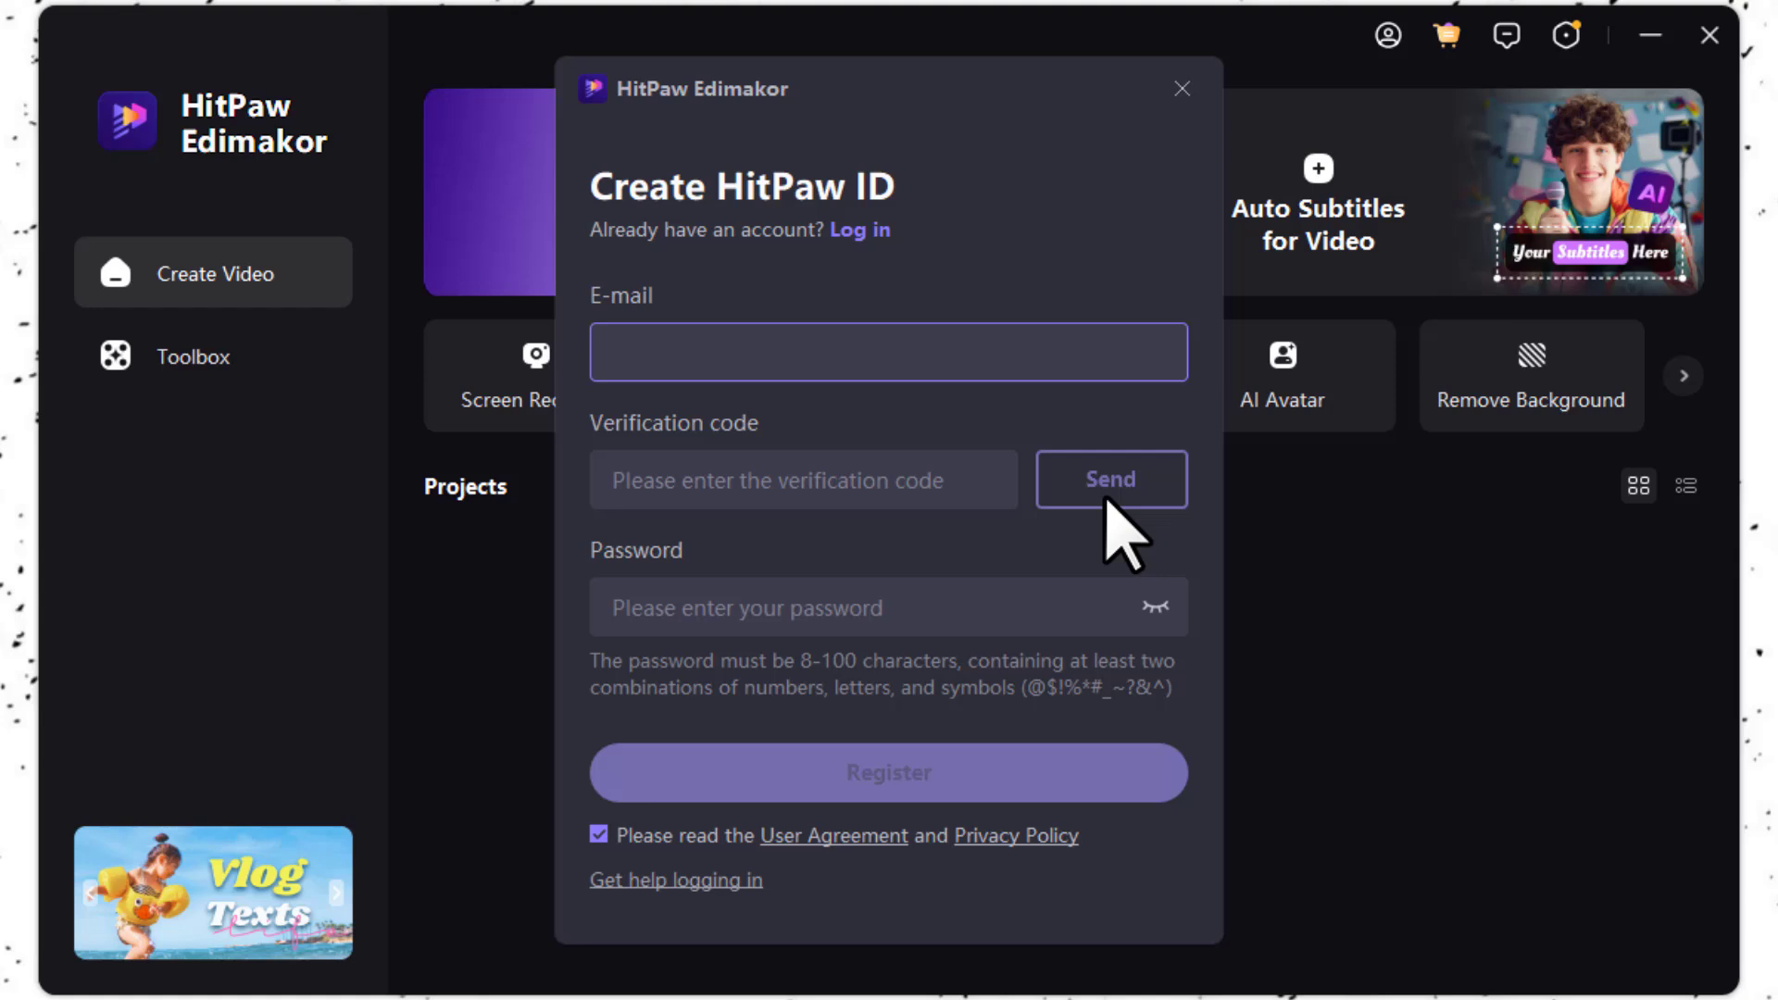
click(722, 486)
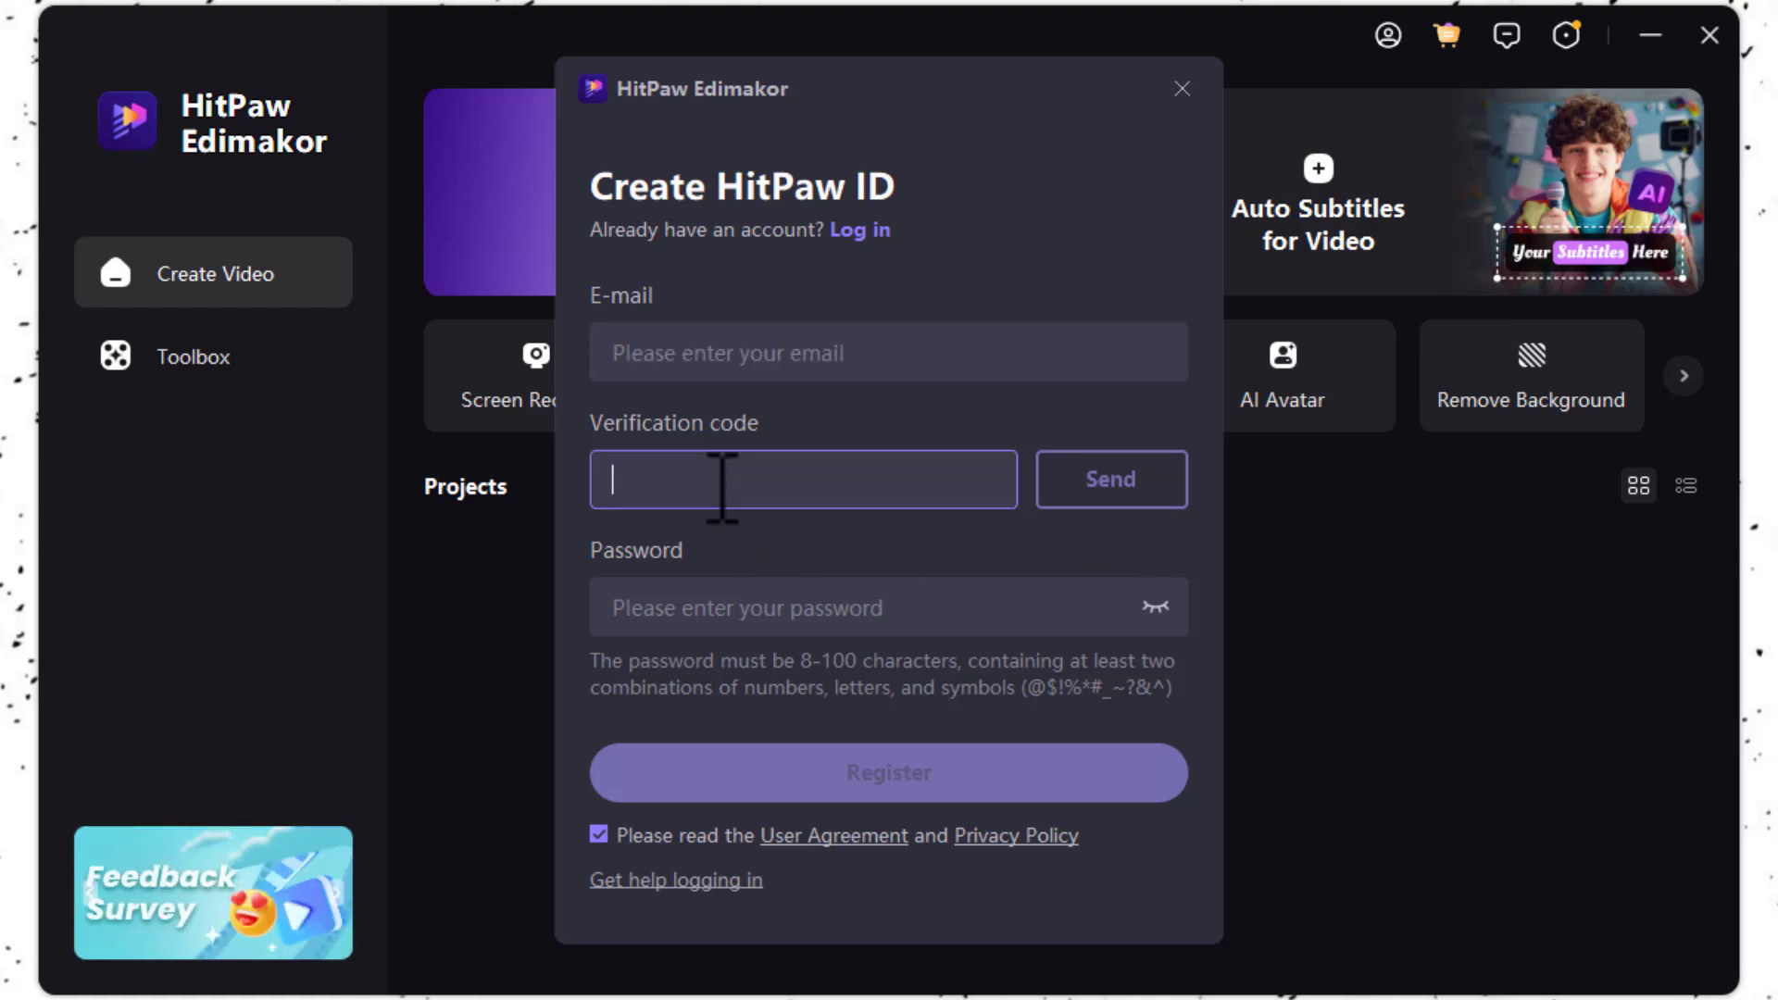
click(751, 607)
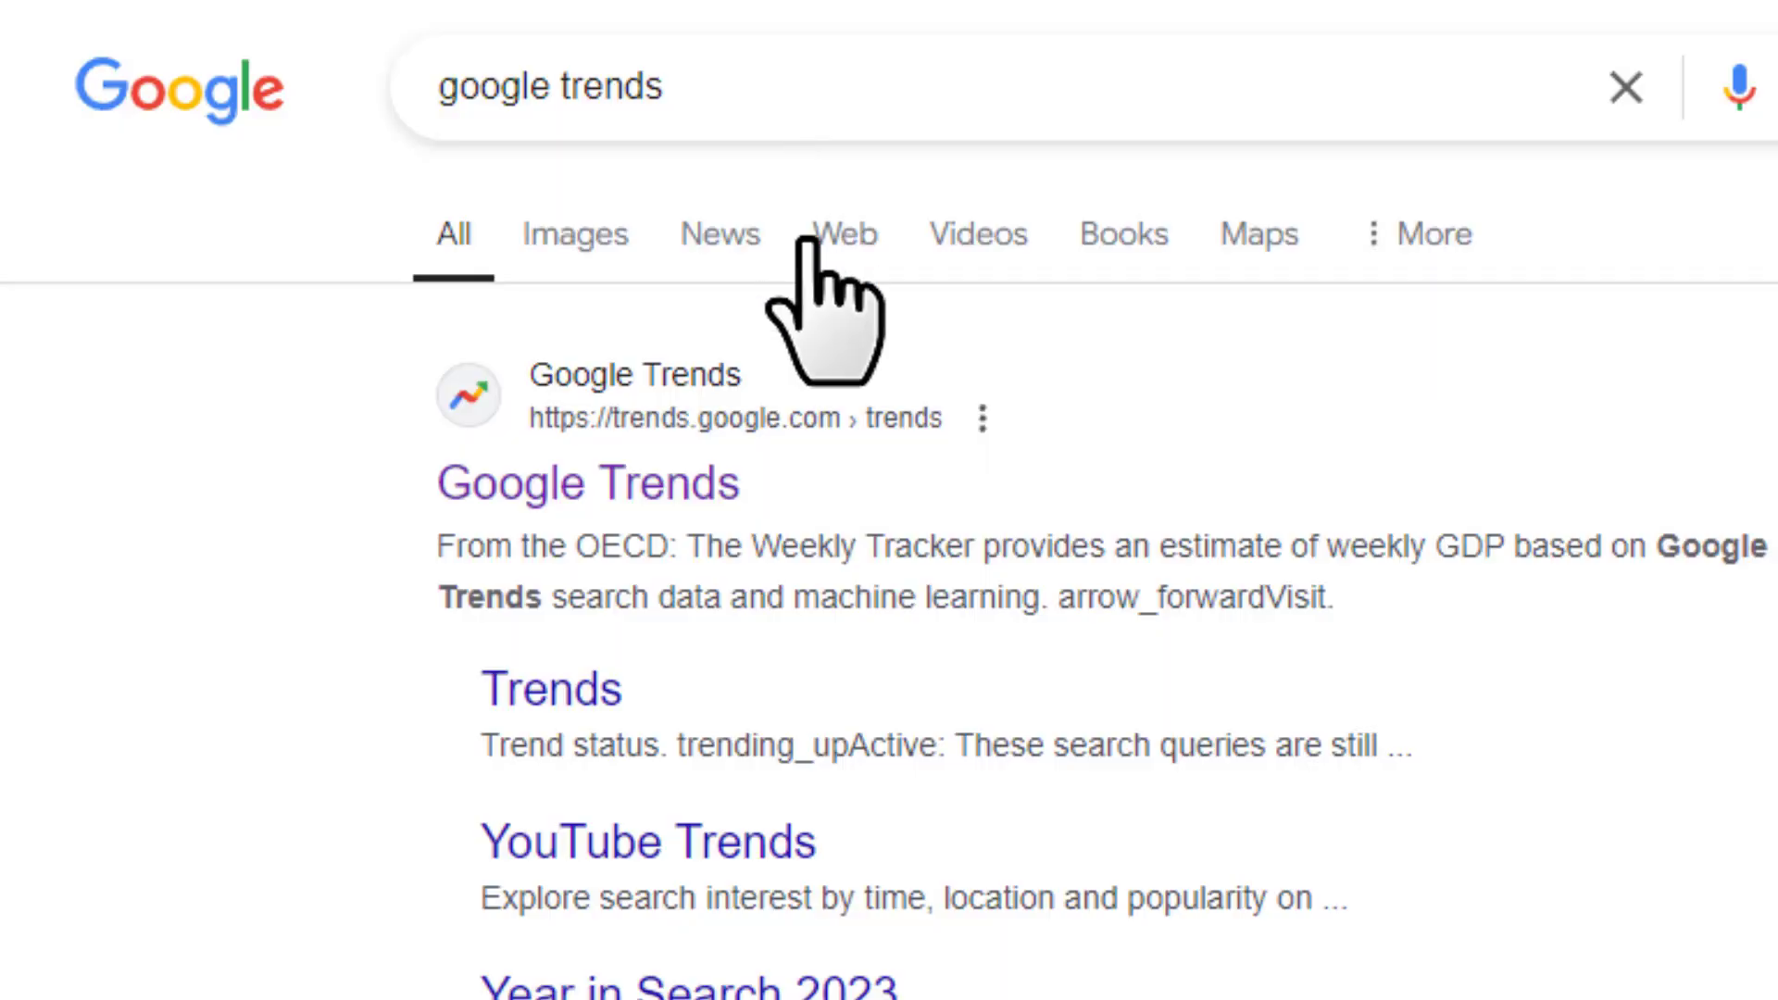
Open Google Trends' Trending now list and the 'eric adams' trend details
click(546, 483)
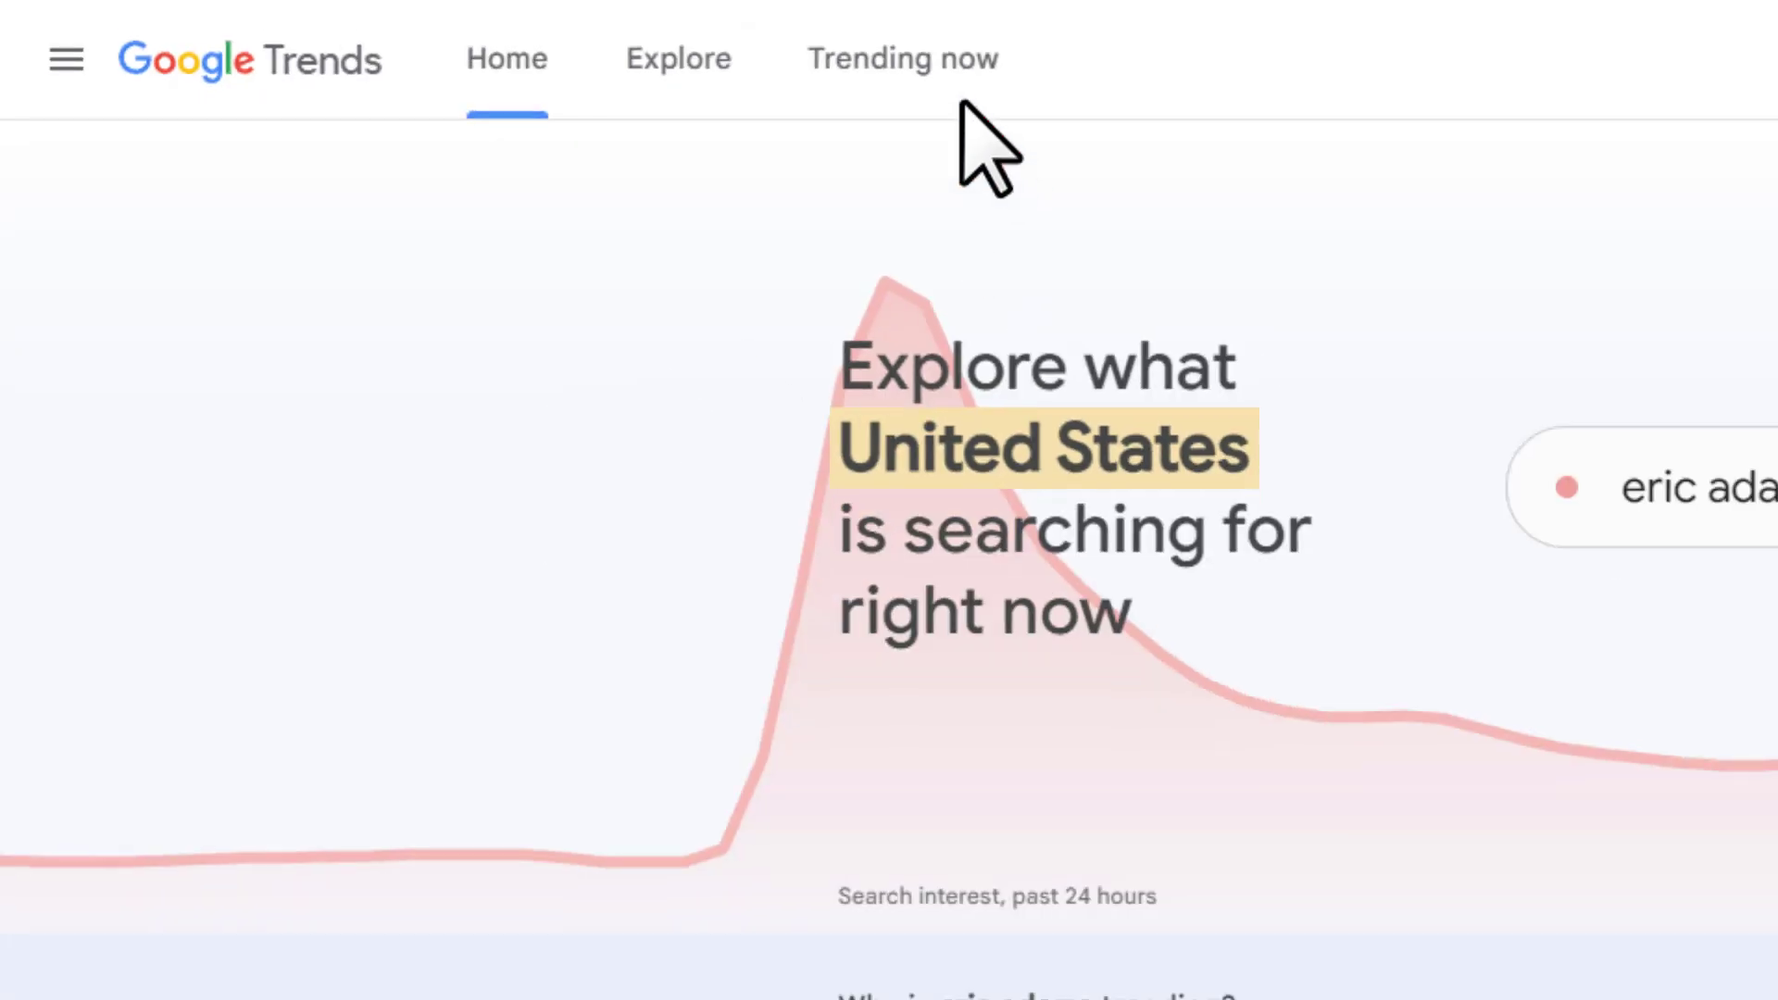
click(904, 58)
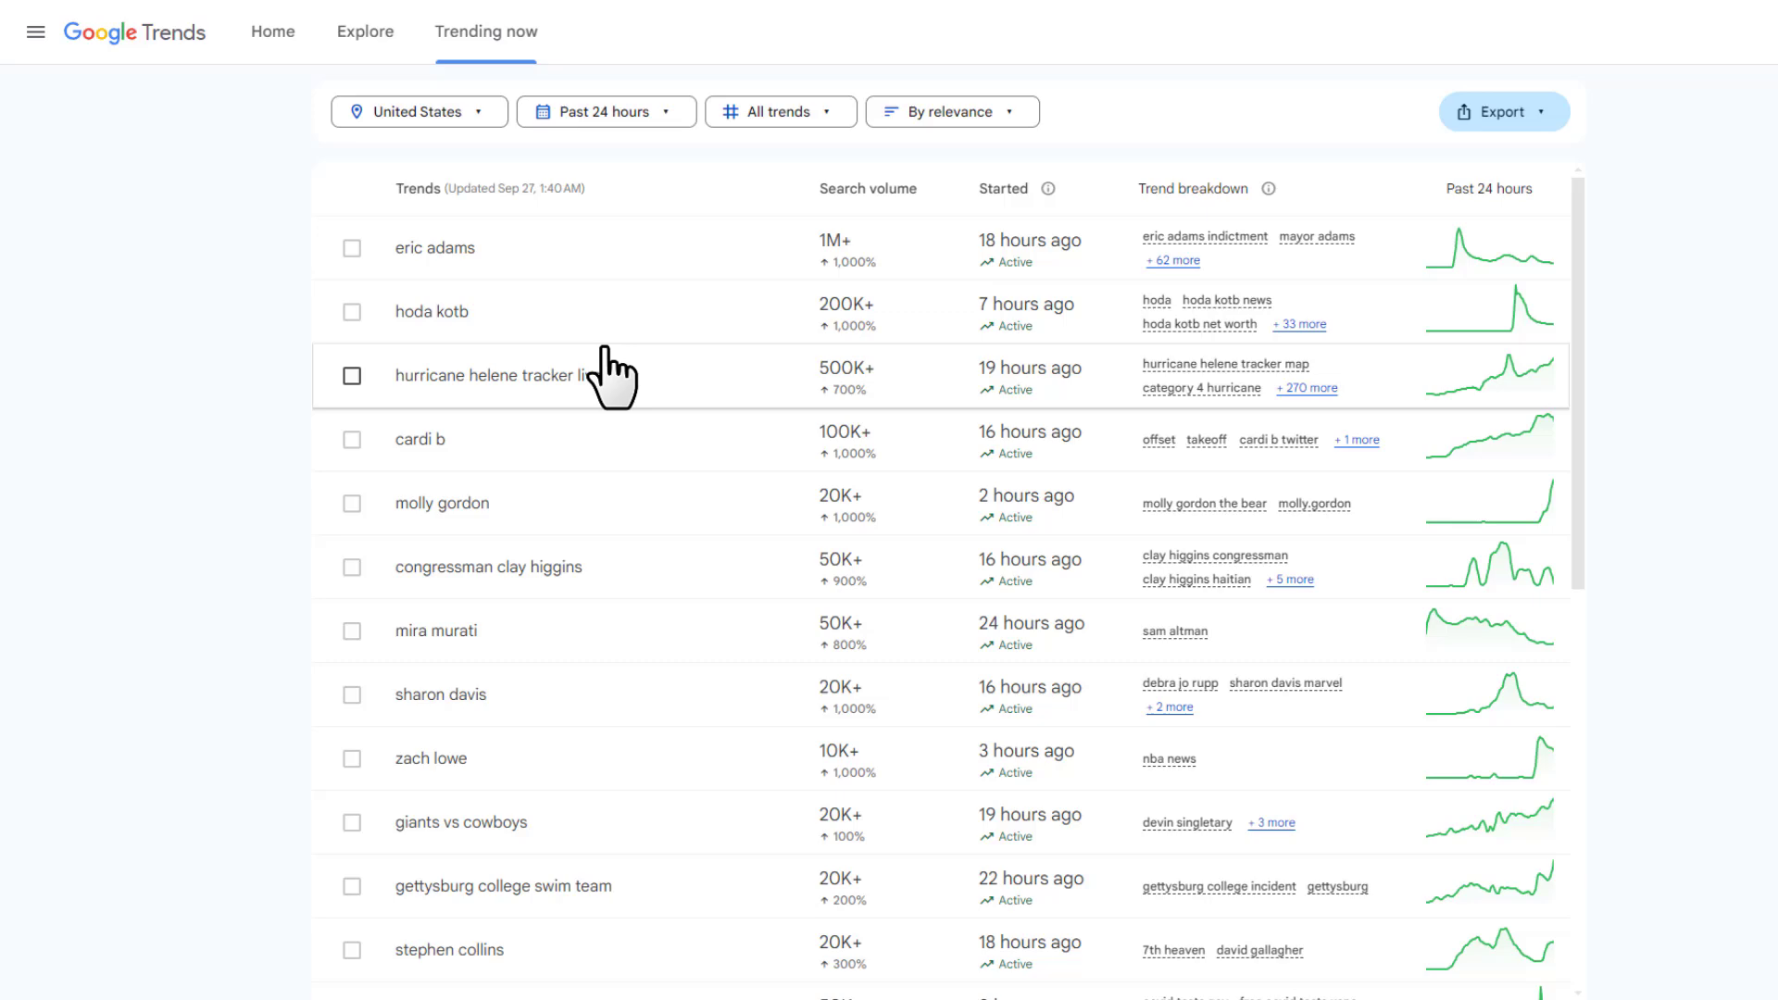
scroll(691, 460, down, 3)
scroll(691, 470, down, 5)
scroll(751, 640, up, 3)
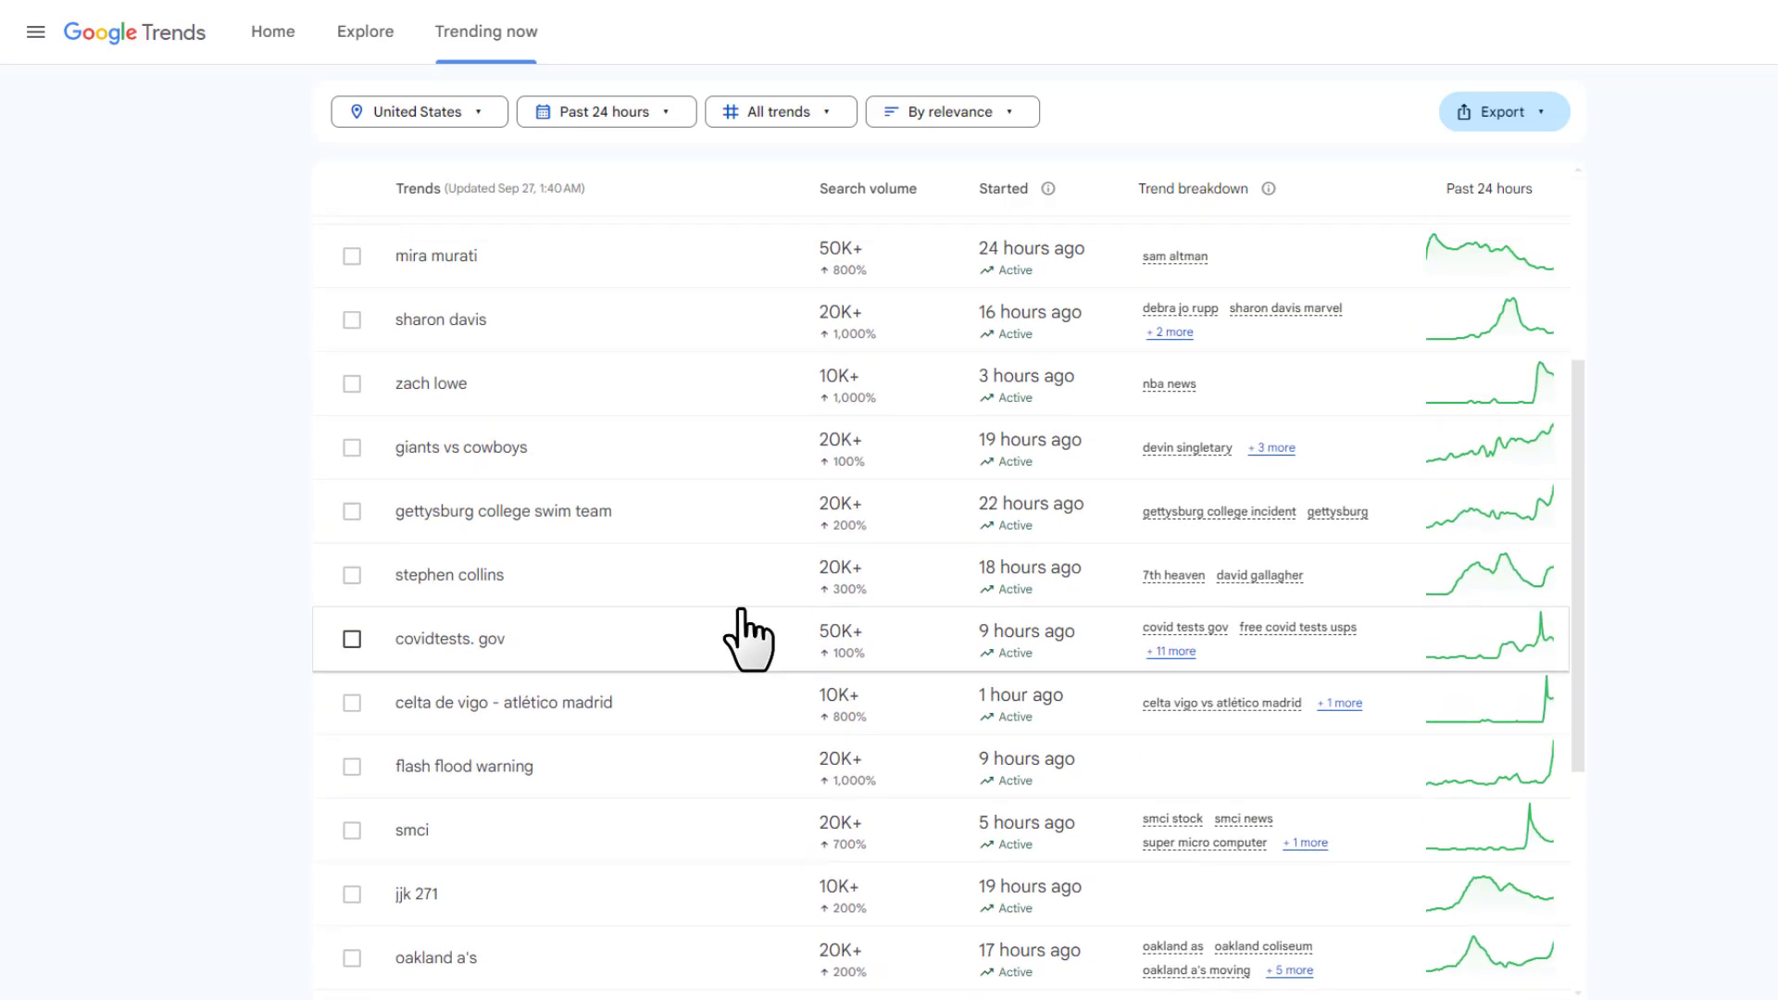
scroll(723, 599, up, 4)
scroll(722, 598, up, 2)
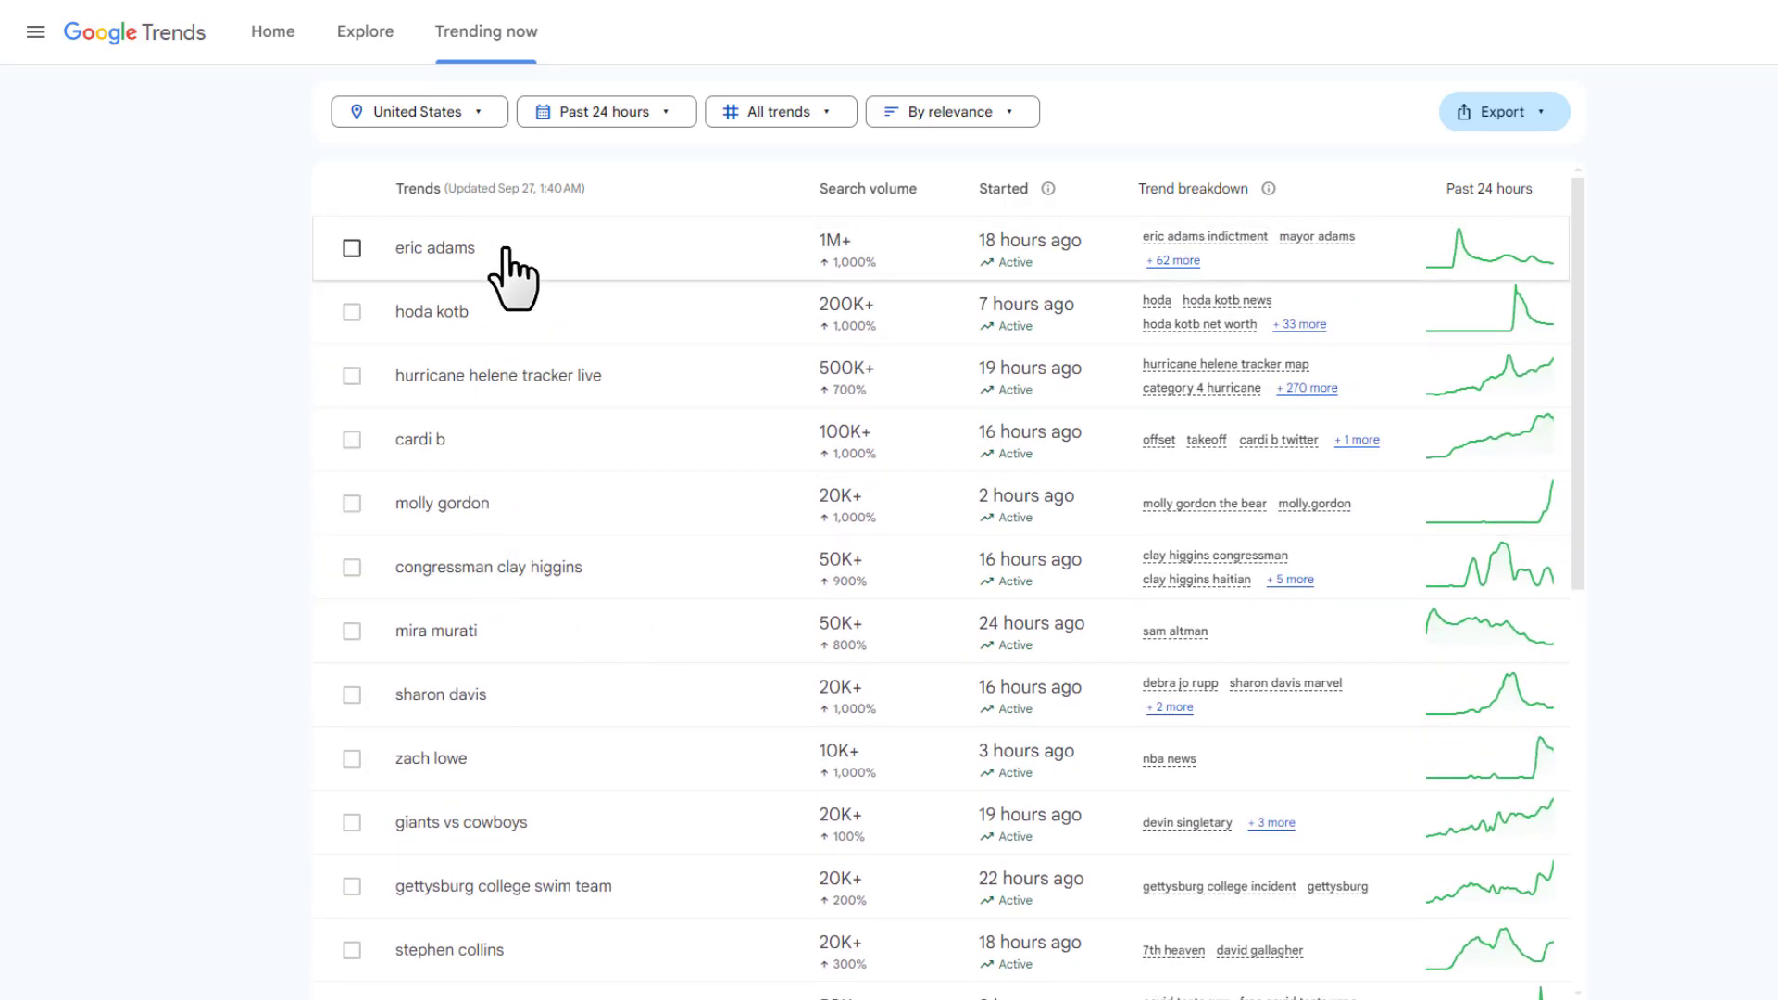
click(414, 257)
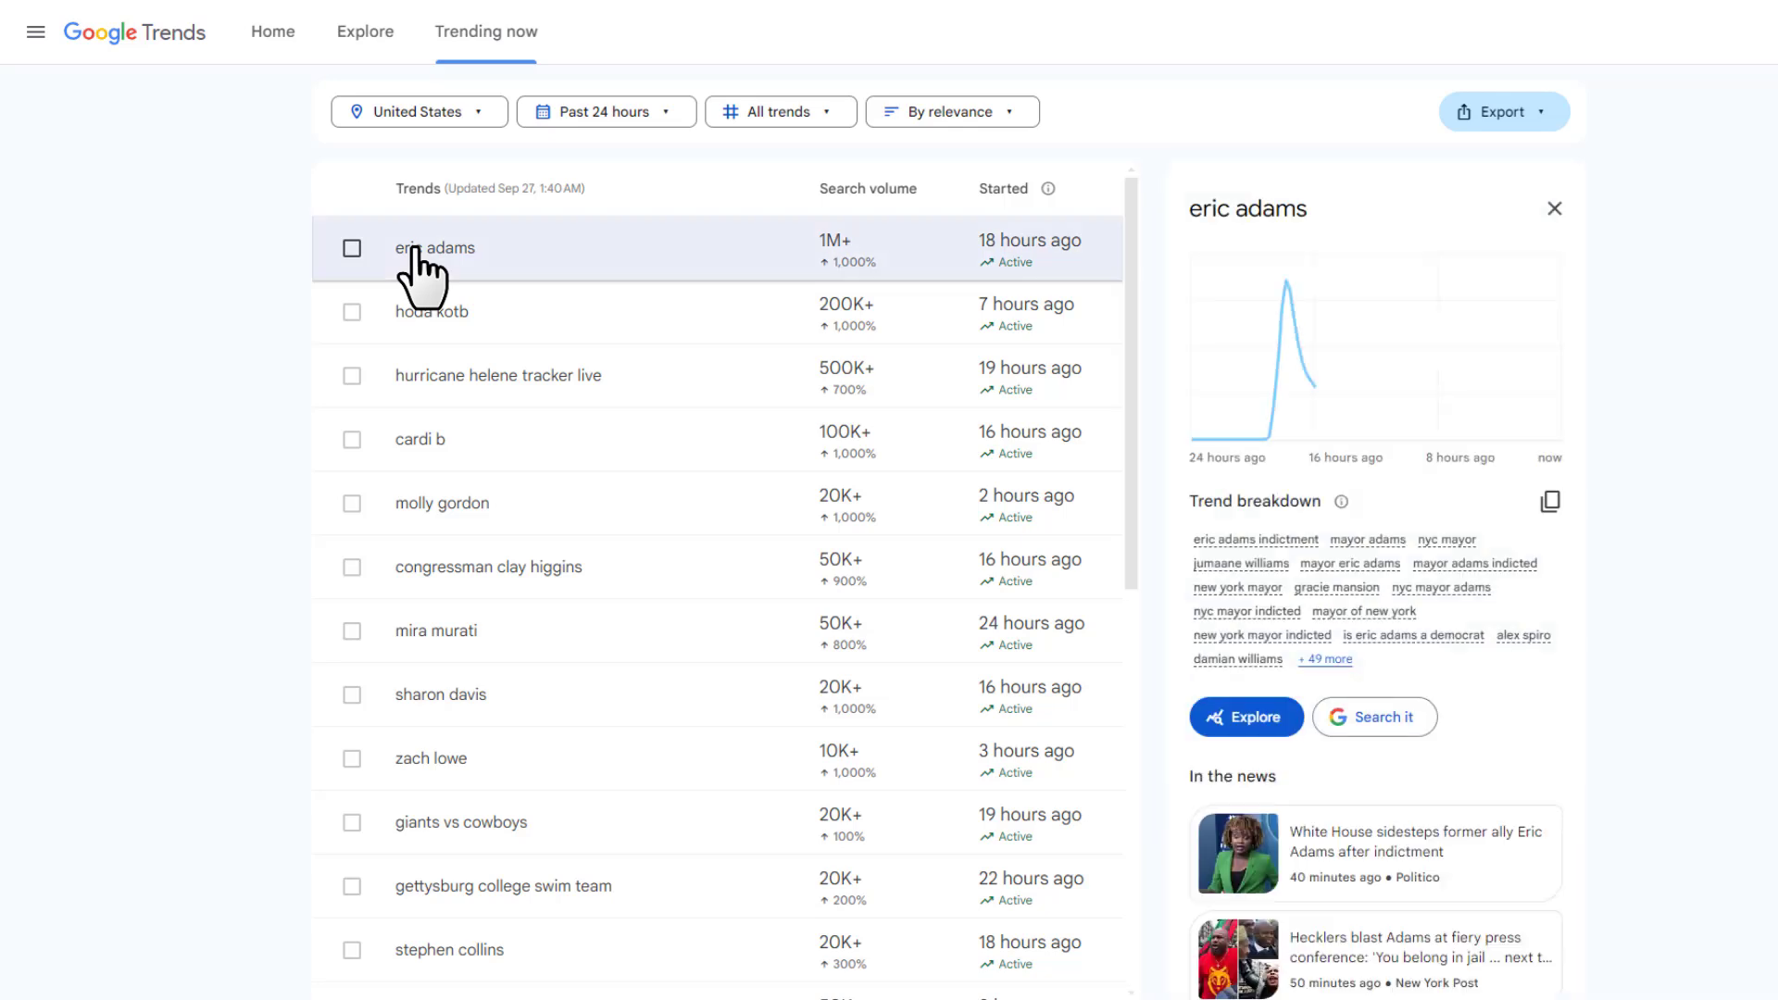
scroll(1534, 678, down, 2)
scroll(1523, 655, down, 2)
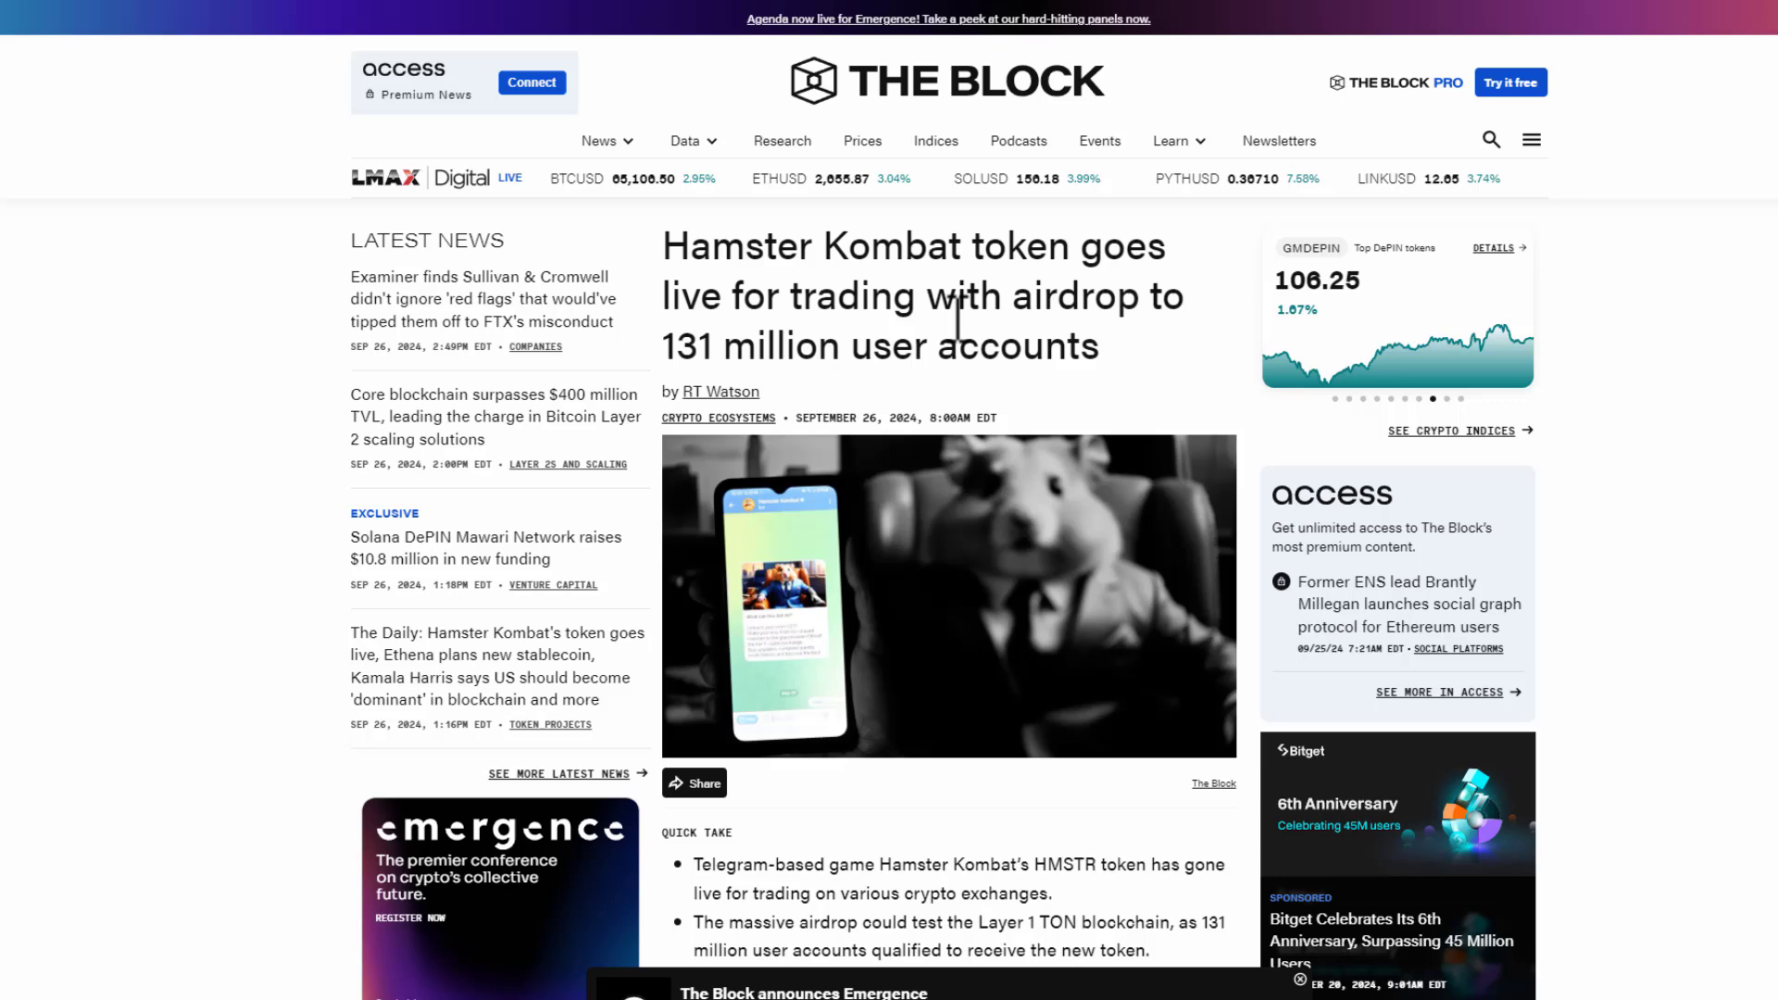
scroll(889, 556, down, 5)
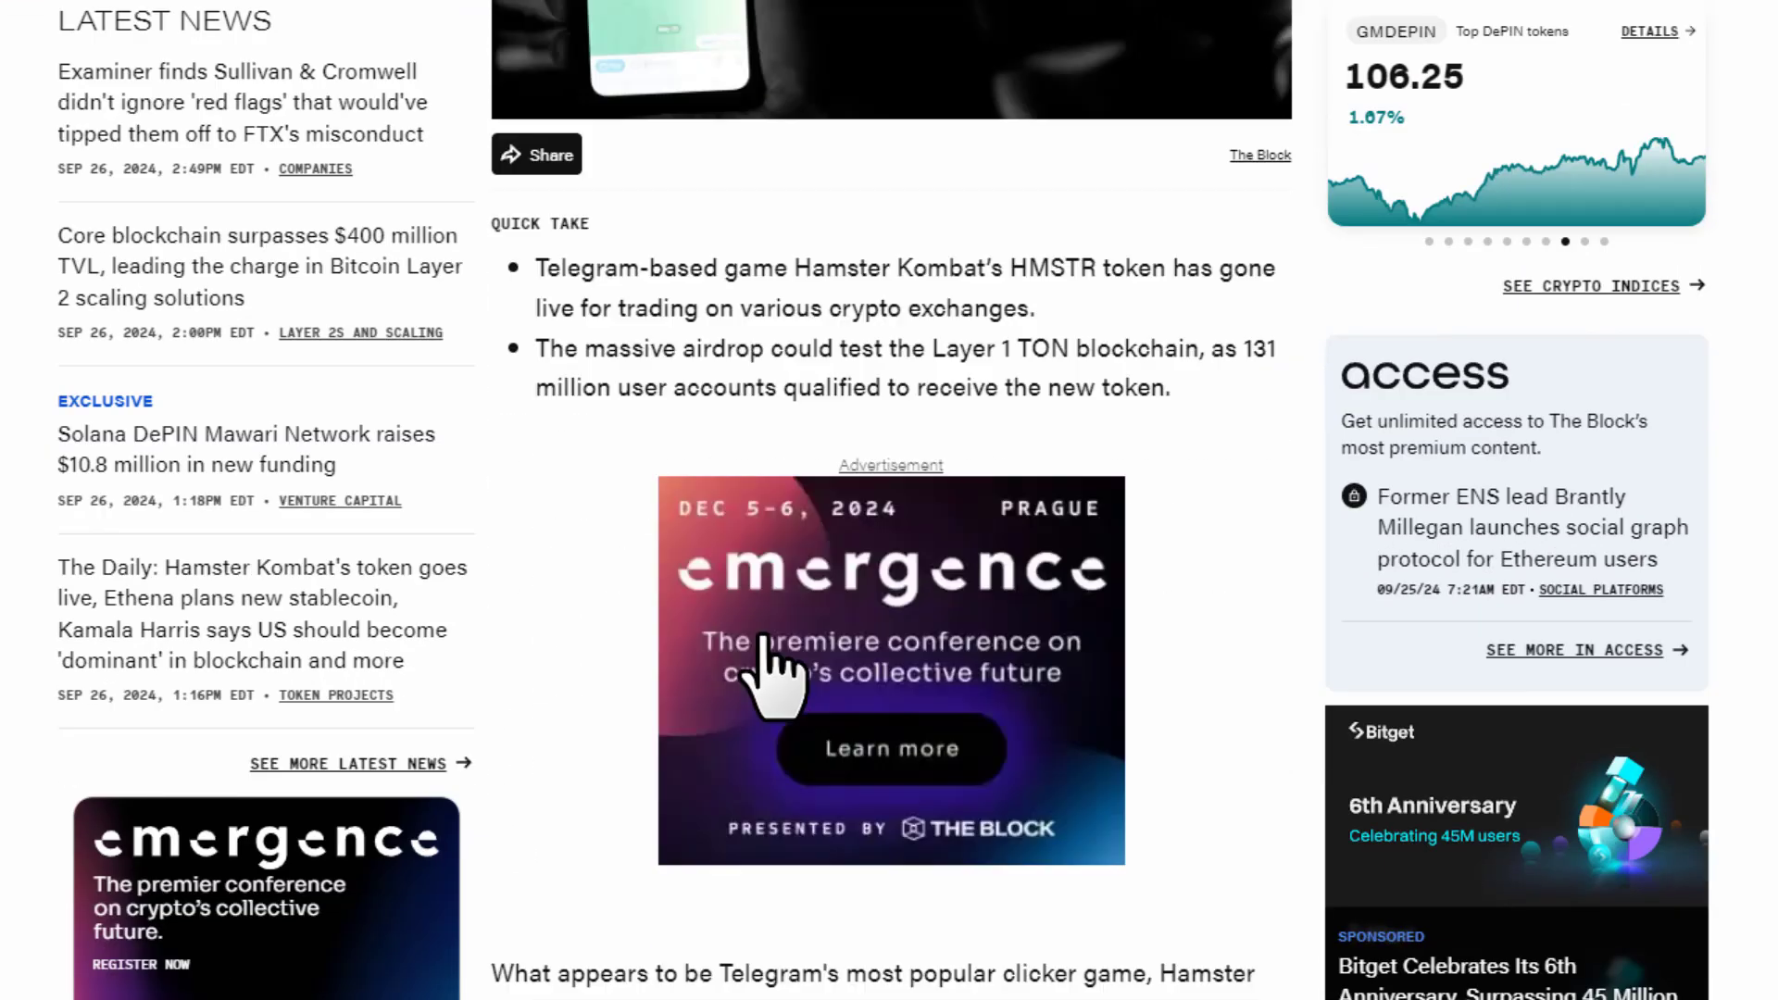
Select The Block article's opening paragraph about Hamster Kombat's token going live
drag(493, 517, 1102, 626)
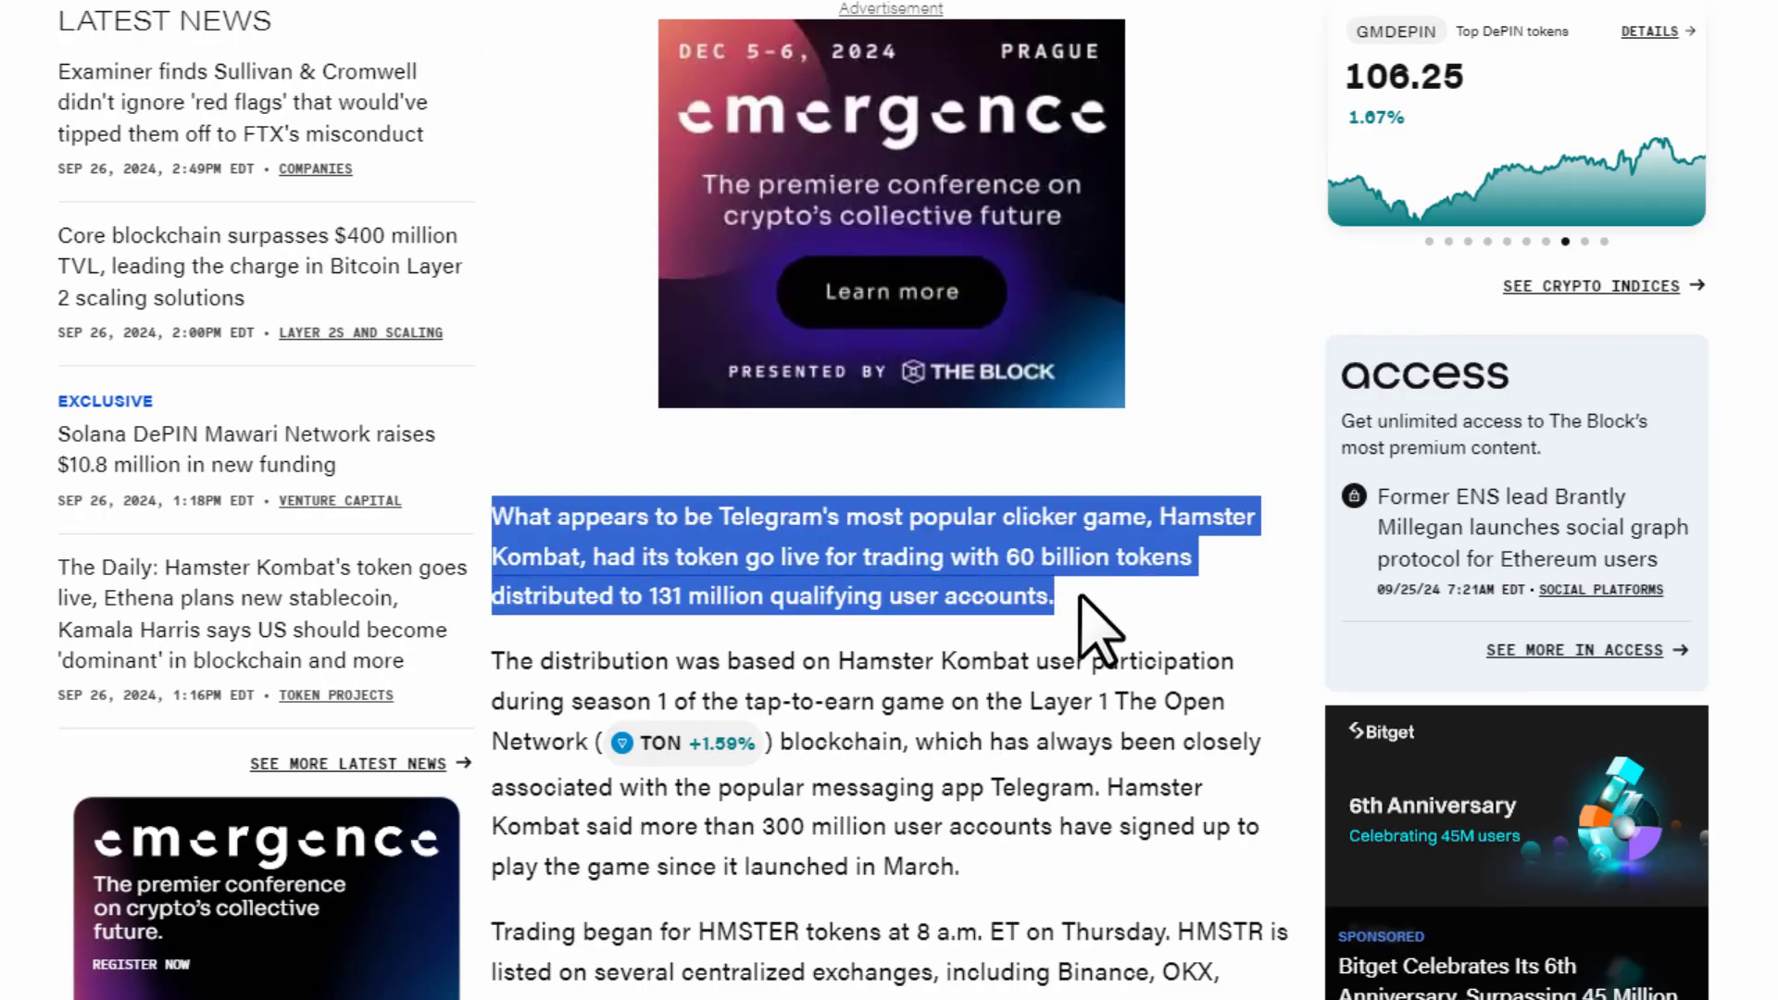
scroll(973, 653, down, 4)
scroll(917, 653, down, 4)
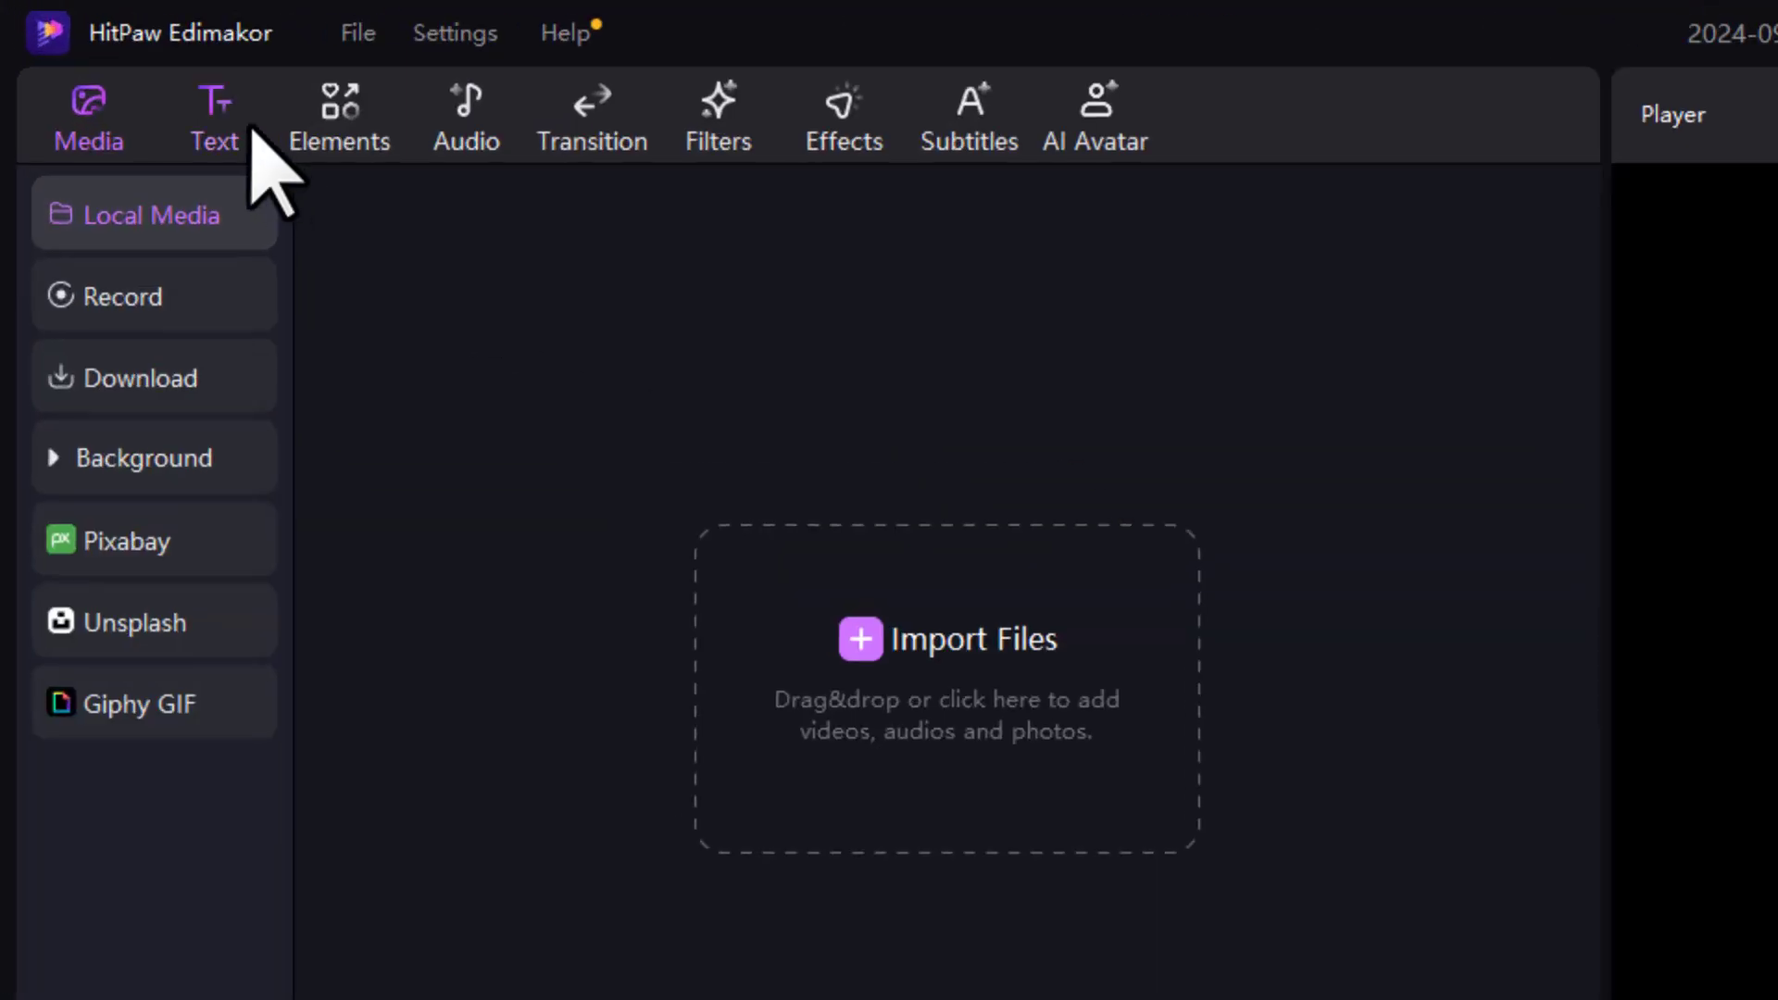
Open the AI Copywriting script writer from the Text tools, then close it again
click(108, 58)
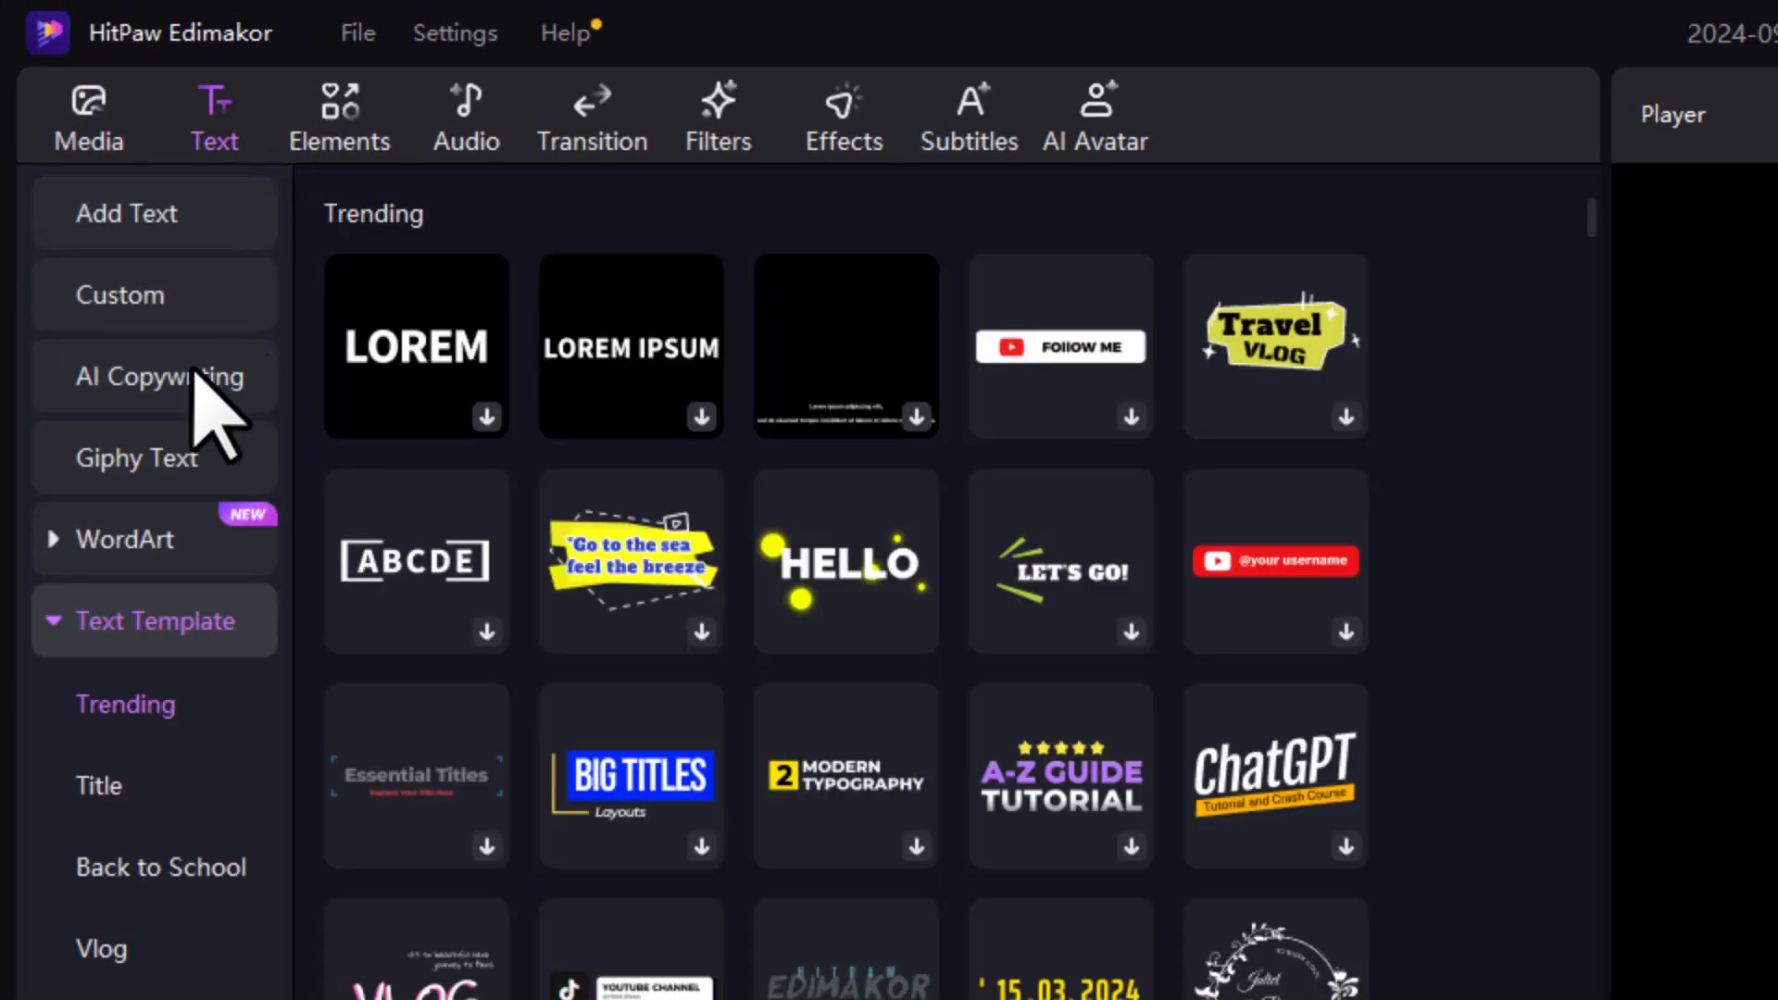
click(159, 377)
click(432, 349)
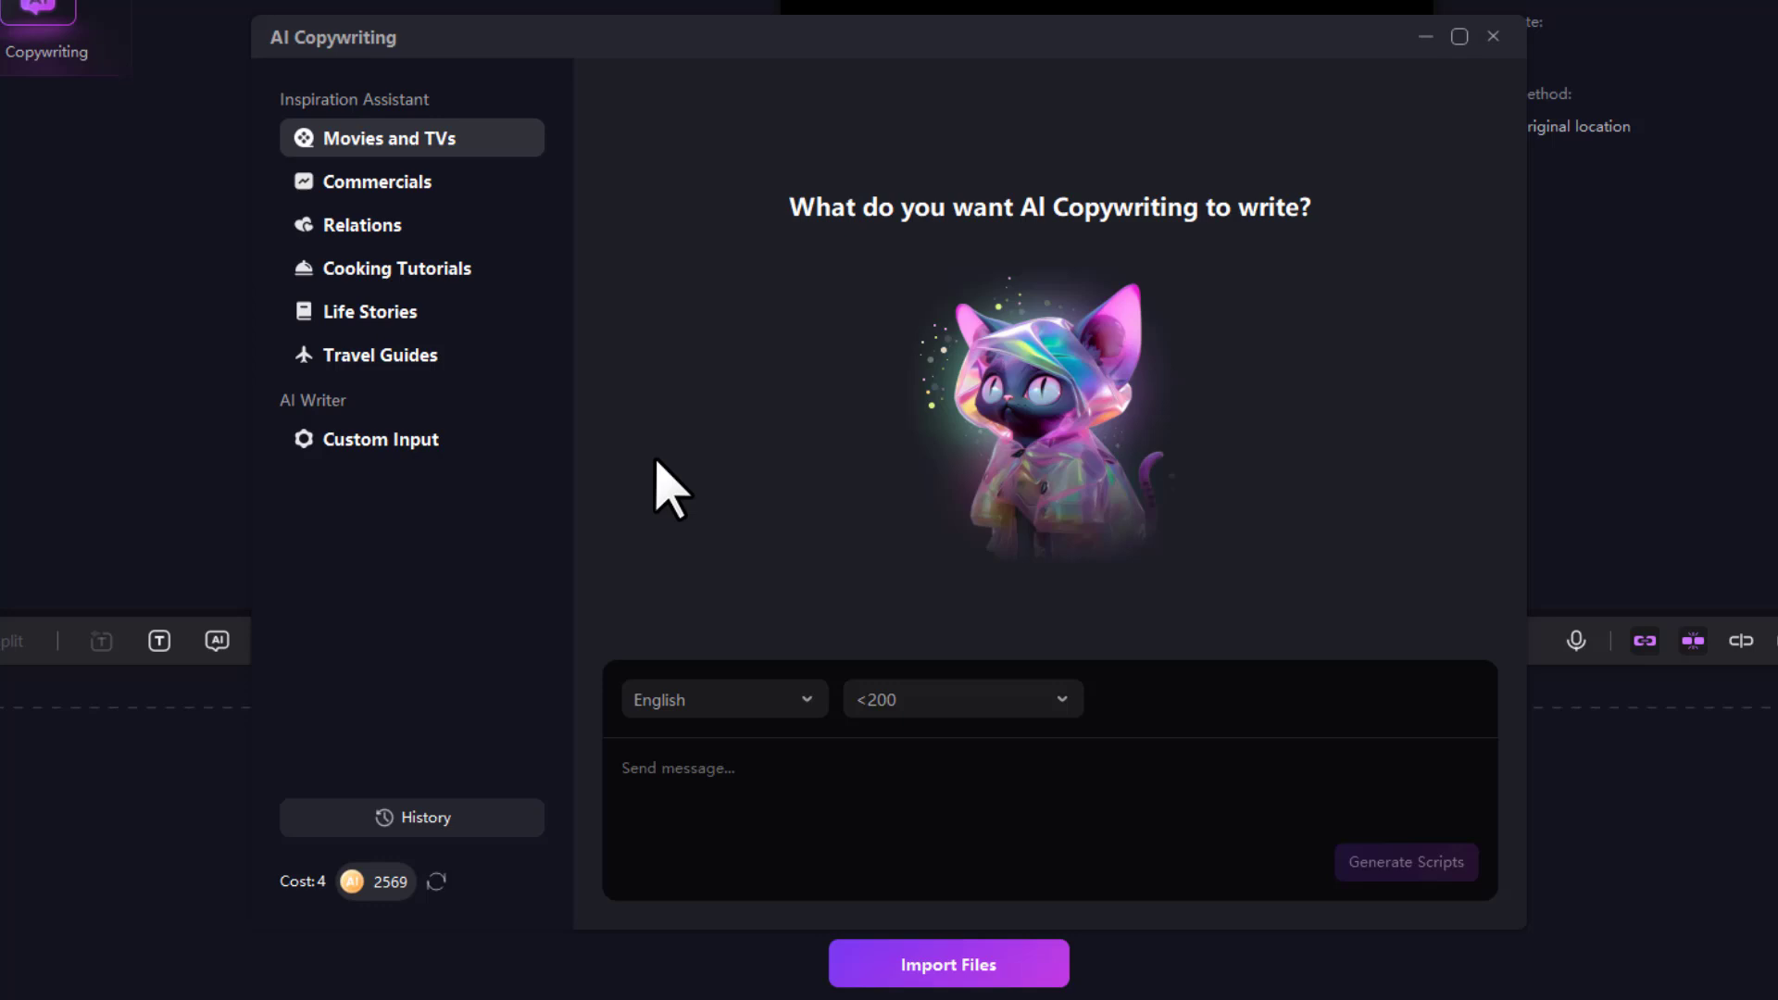
click(737, 768)
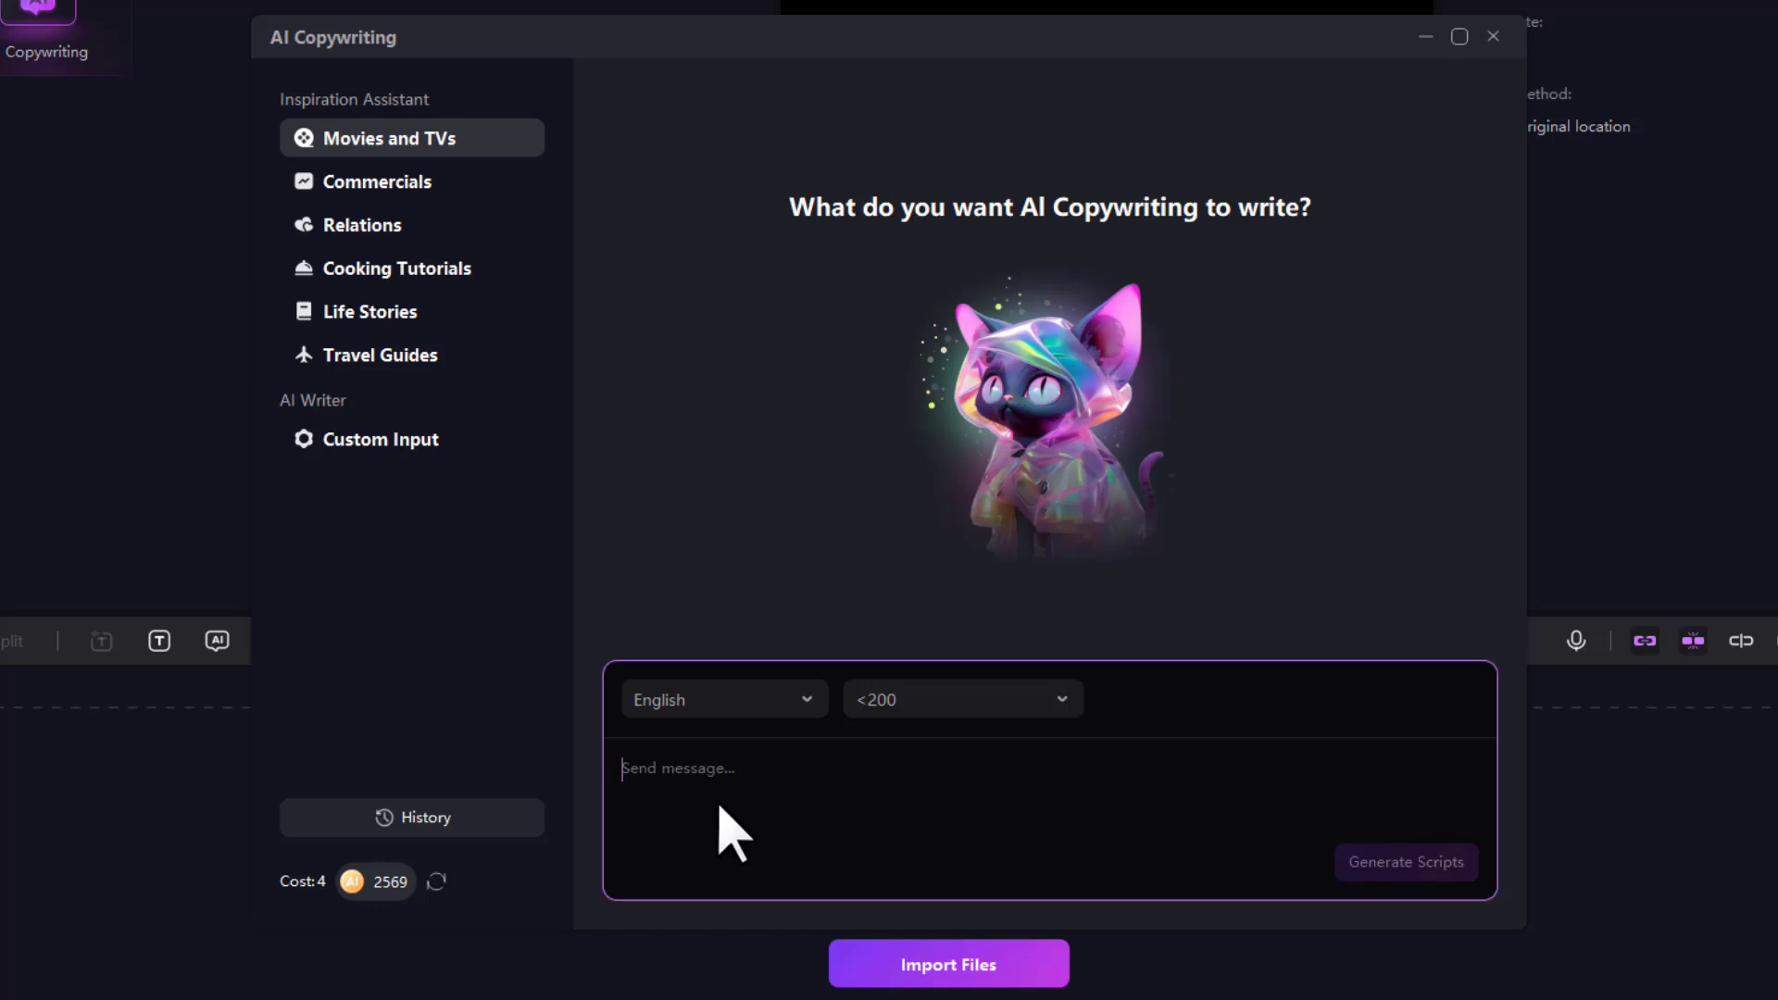
click(1493, 37)
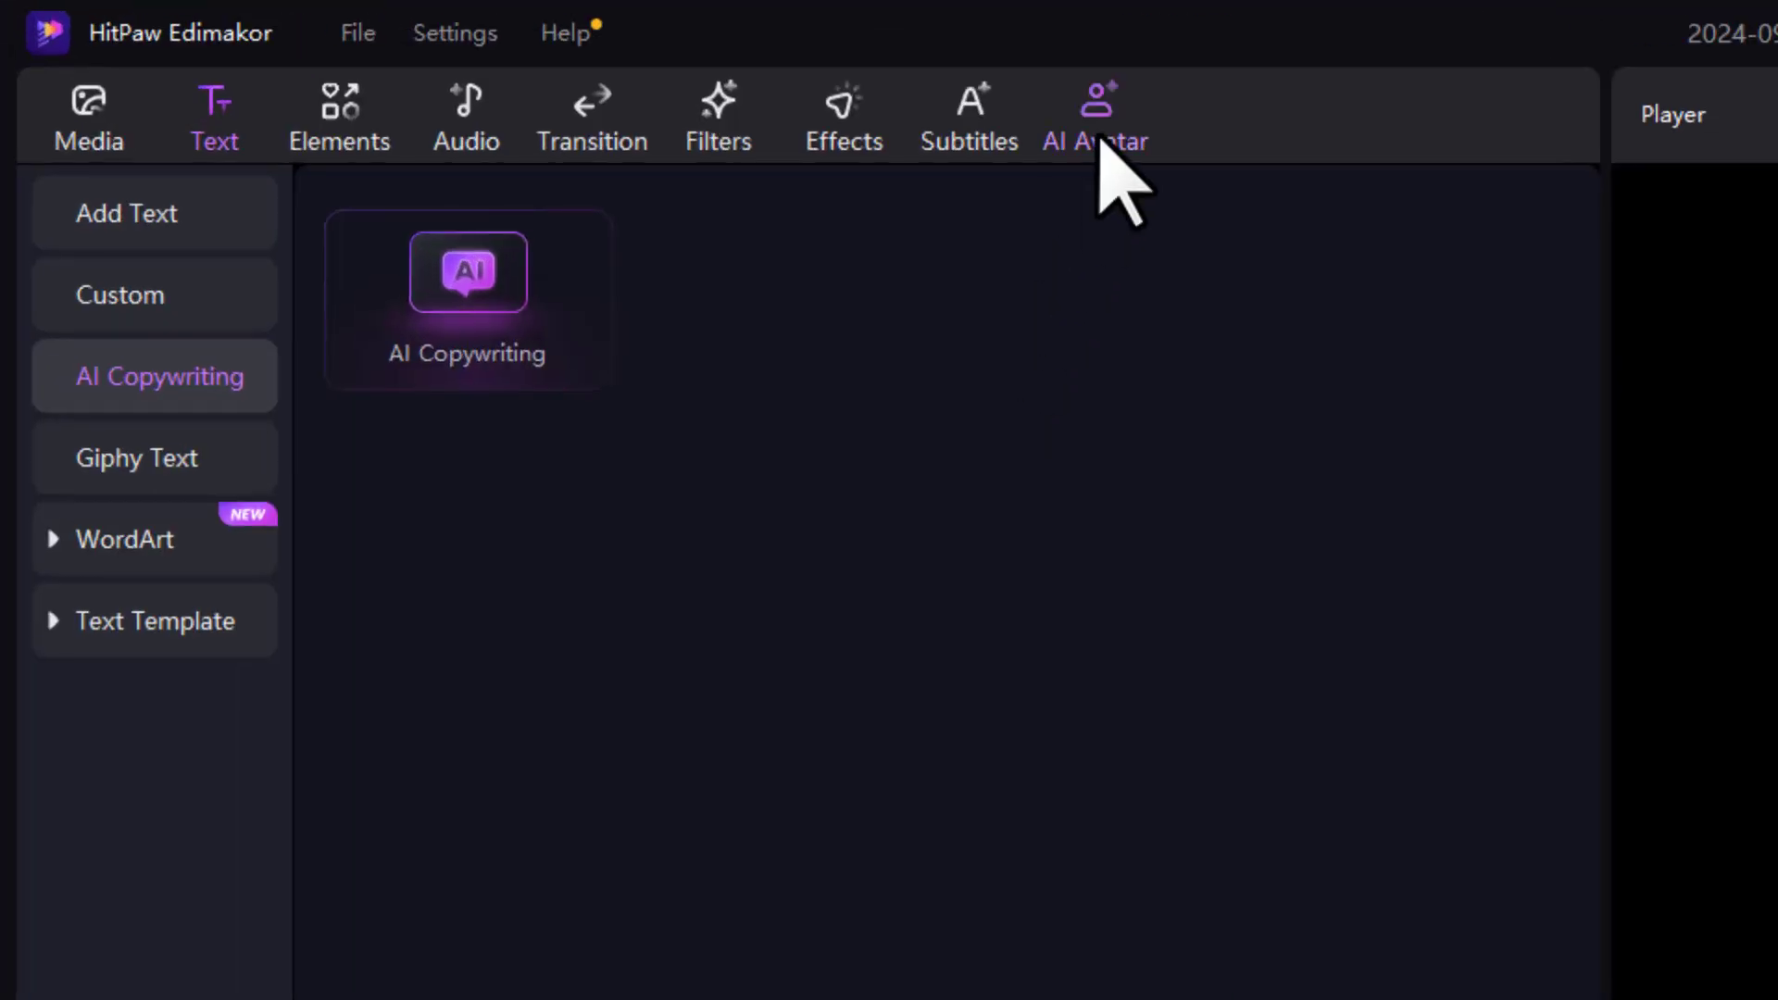
Paste the Hamster Kombat paragraph as the AI avatar script and pick the third woman presenter
click(548, 65)
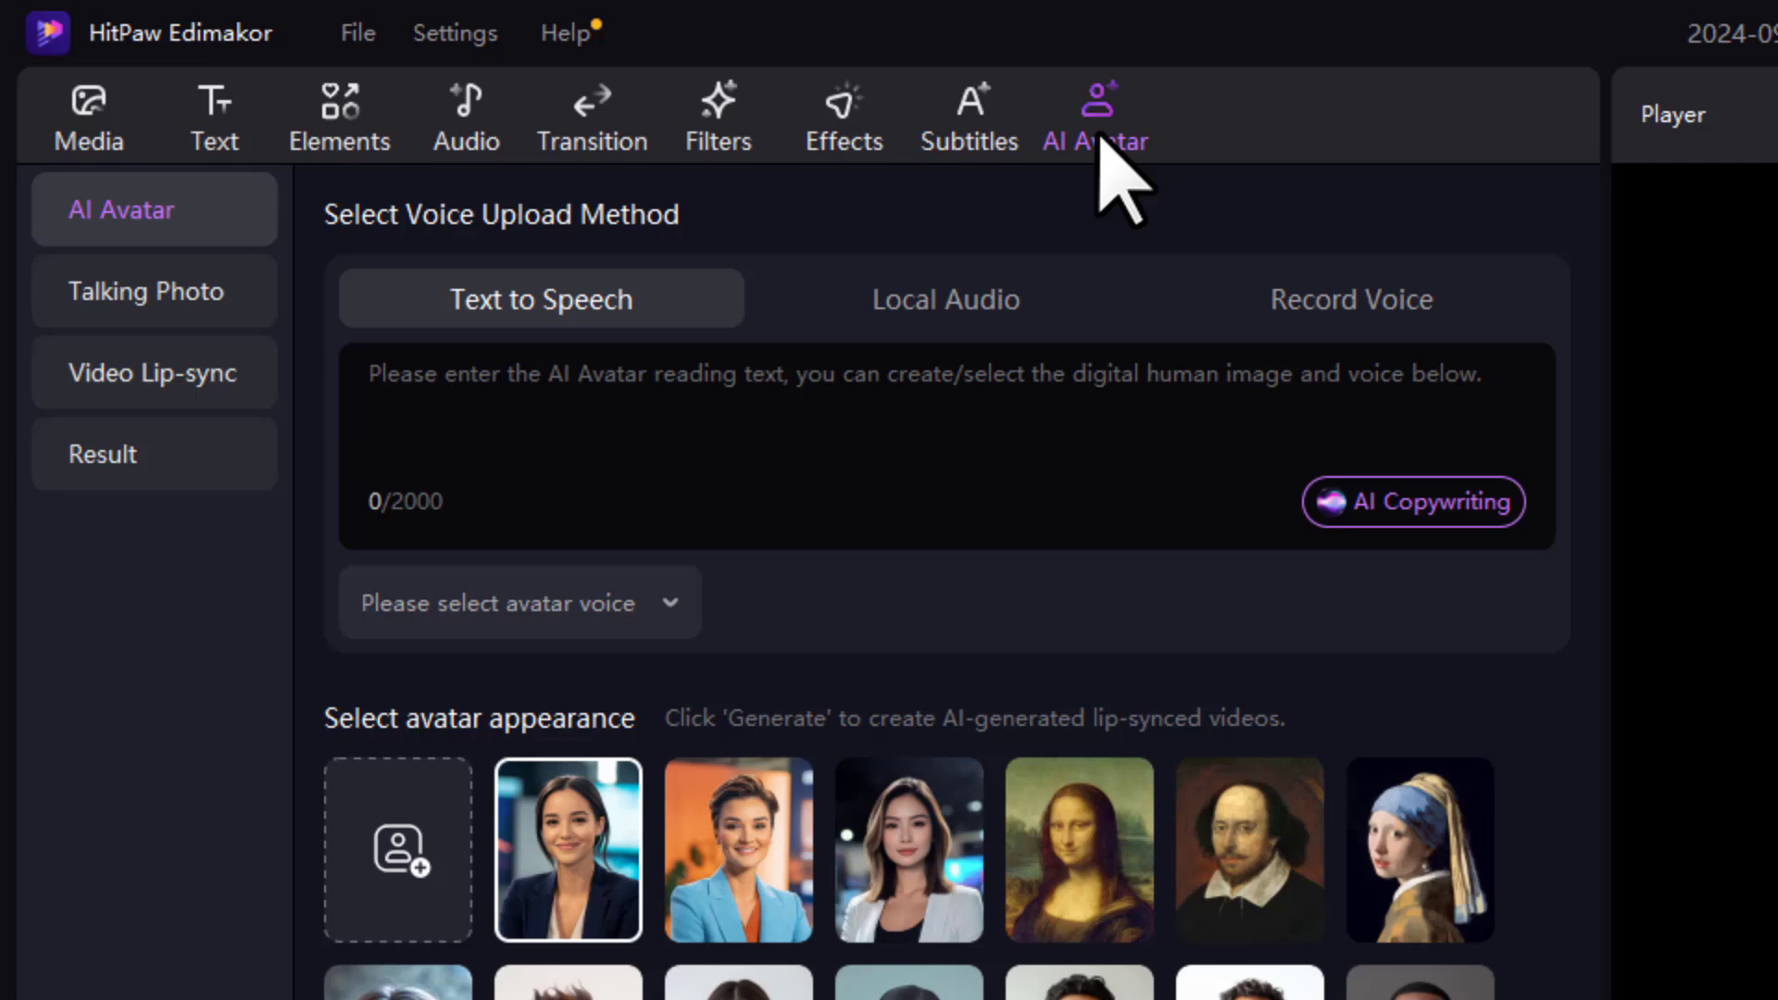
key(ctrl+v)
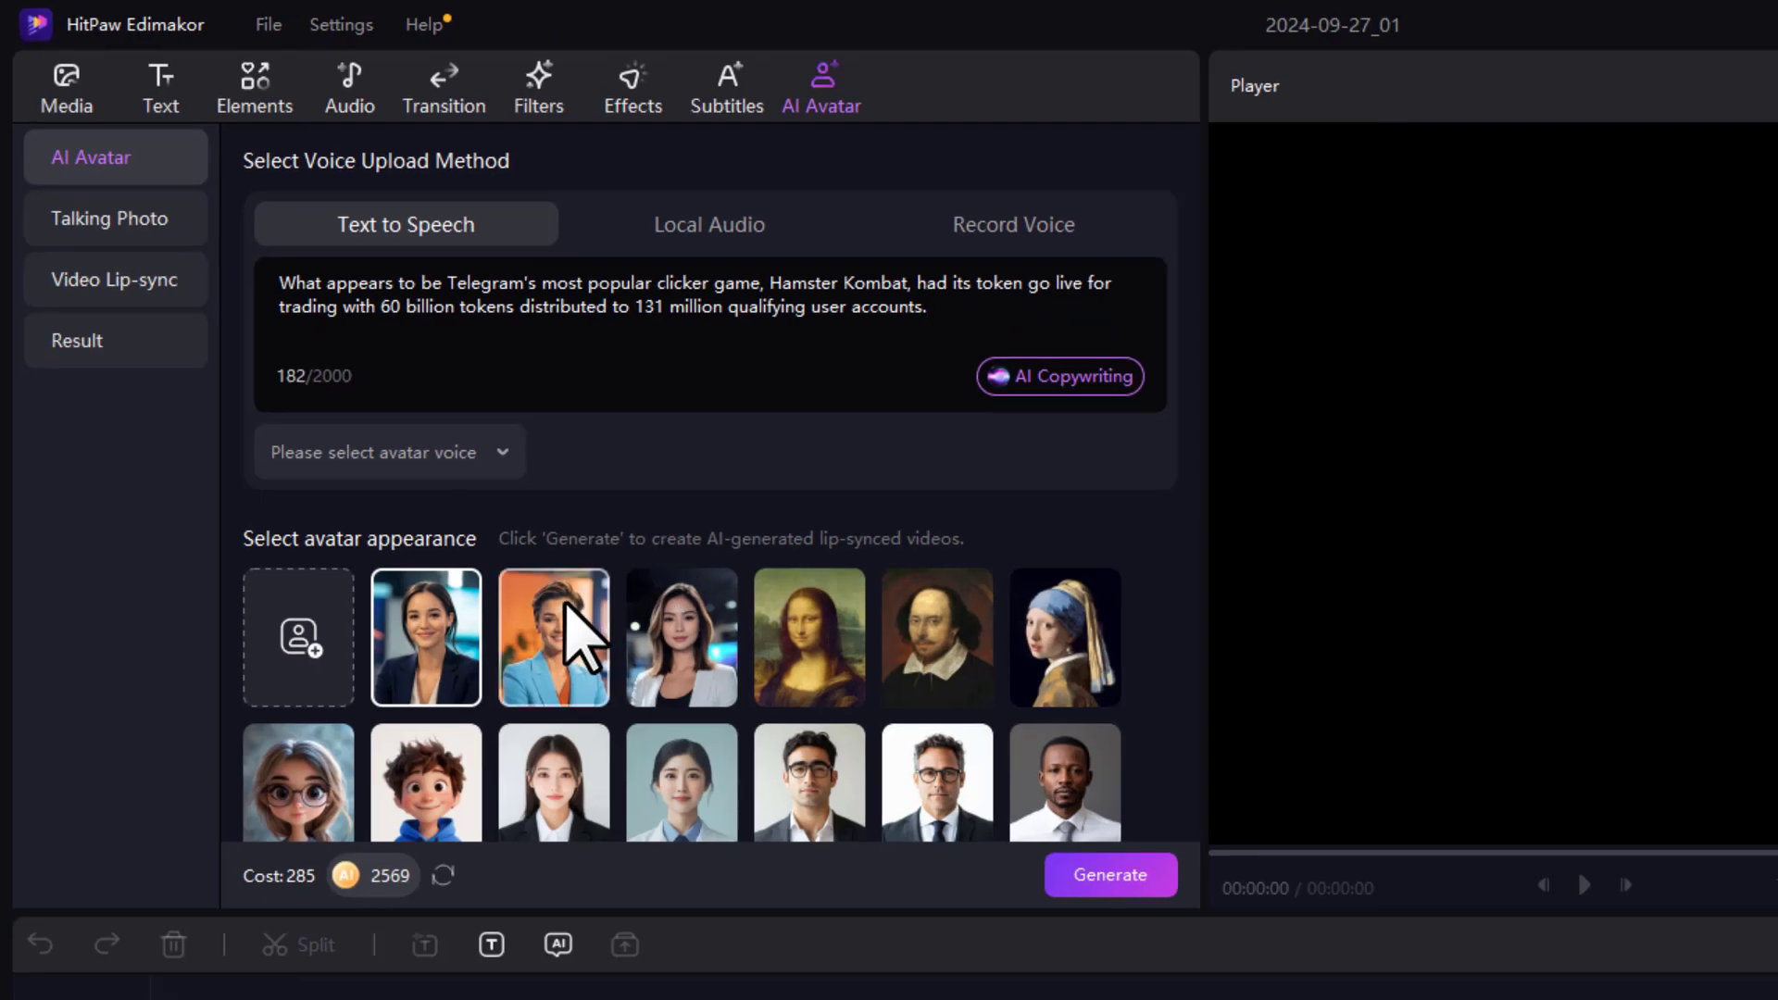
scroll(611, 612, down, 3)
scroll(696, 654, down, 3)
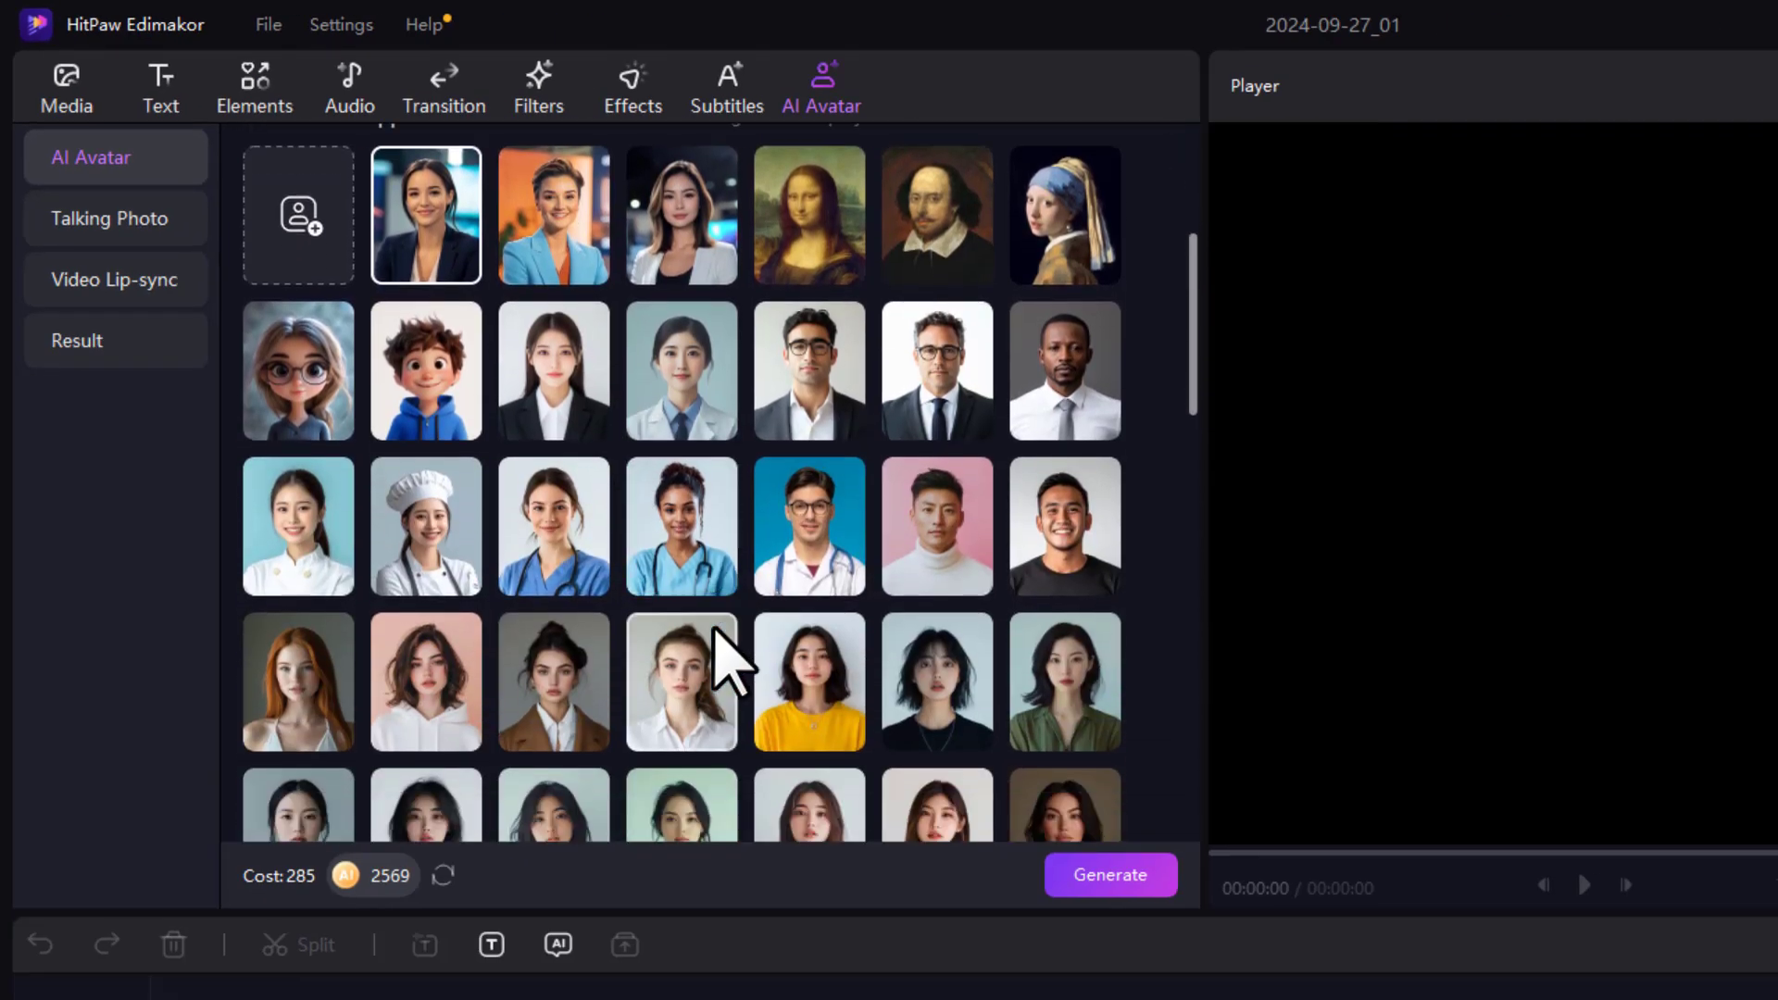
scroll(515, 661, down, 3)
scroll(778, 639, down, 3)
scroll(792, 653, down, 3)
scroll(639, 668, down, 3)
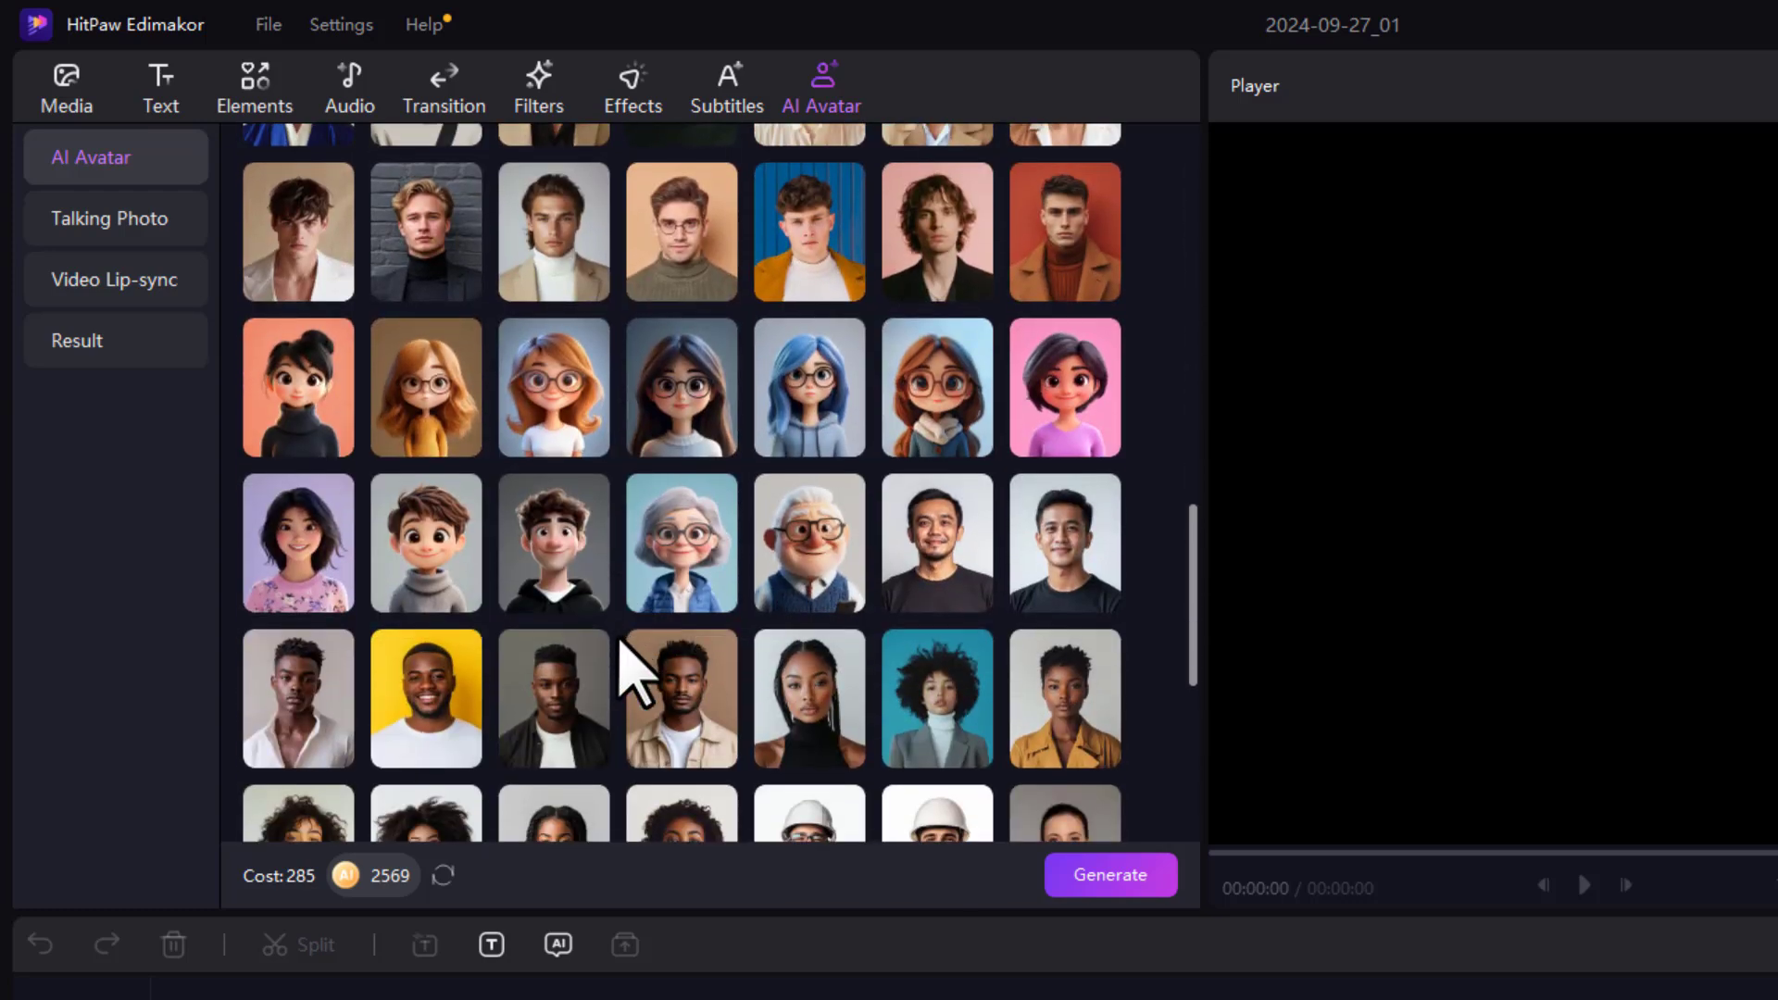
scroll(820, 716, down, 2)
scroll(817, 712, up, 3)
scroll(778, 667, up, 3)
scroll(778, 653, up, 4)
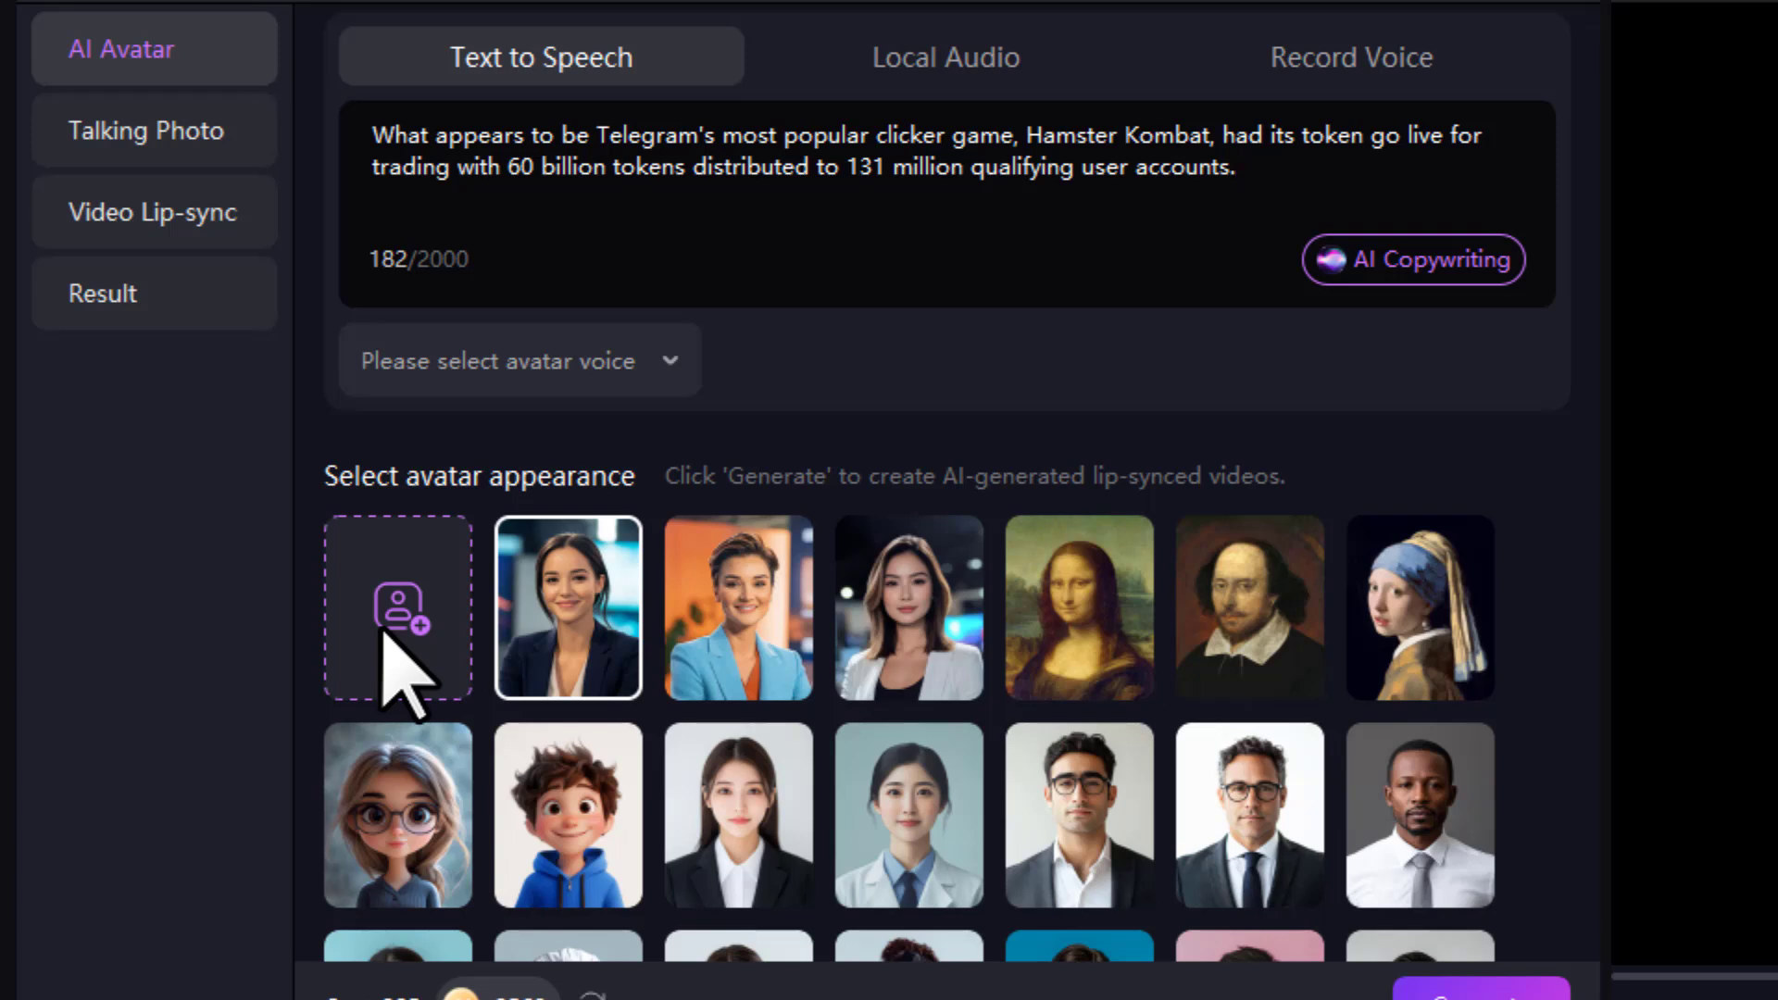
click(910, 607)
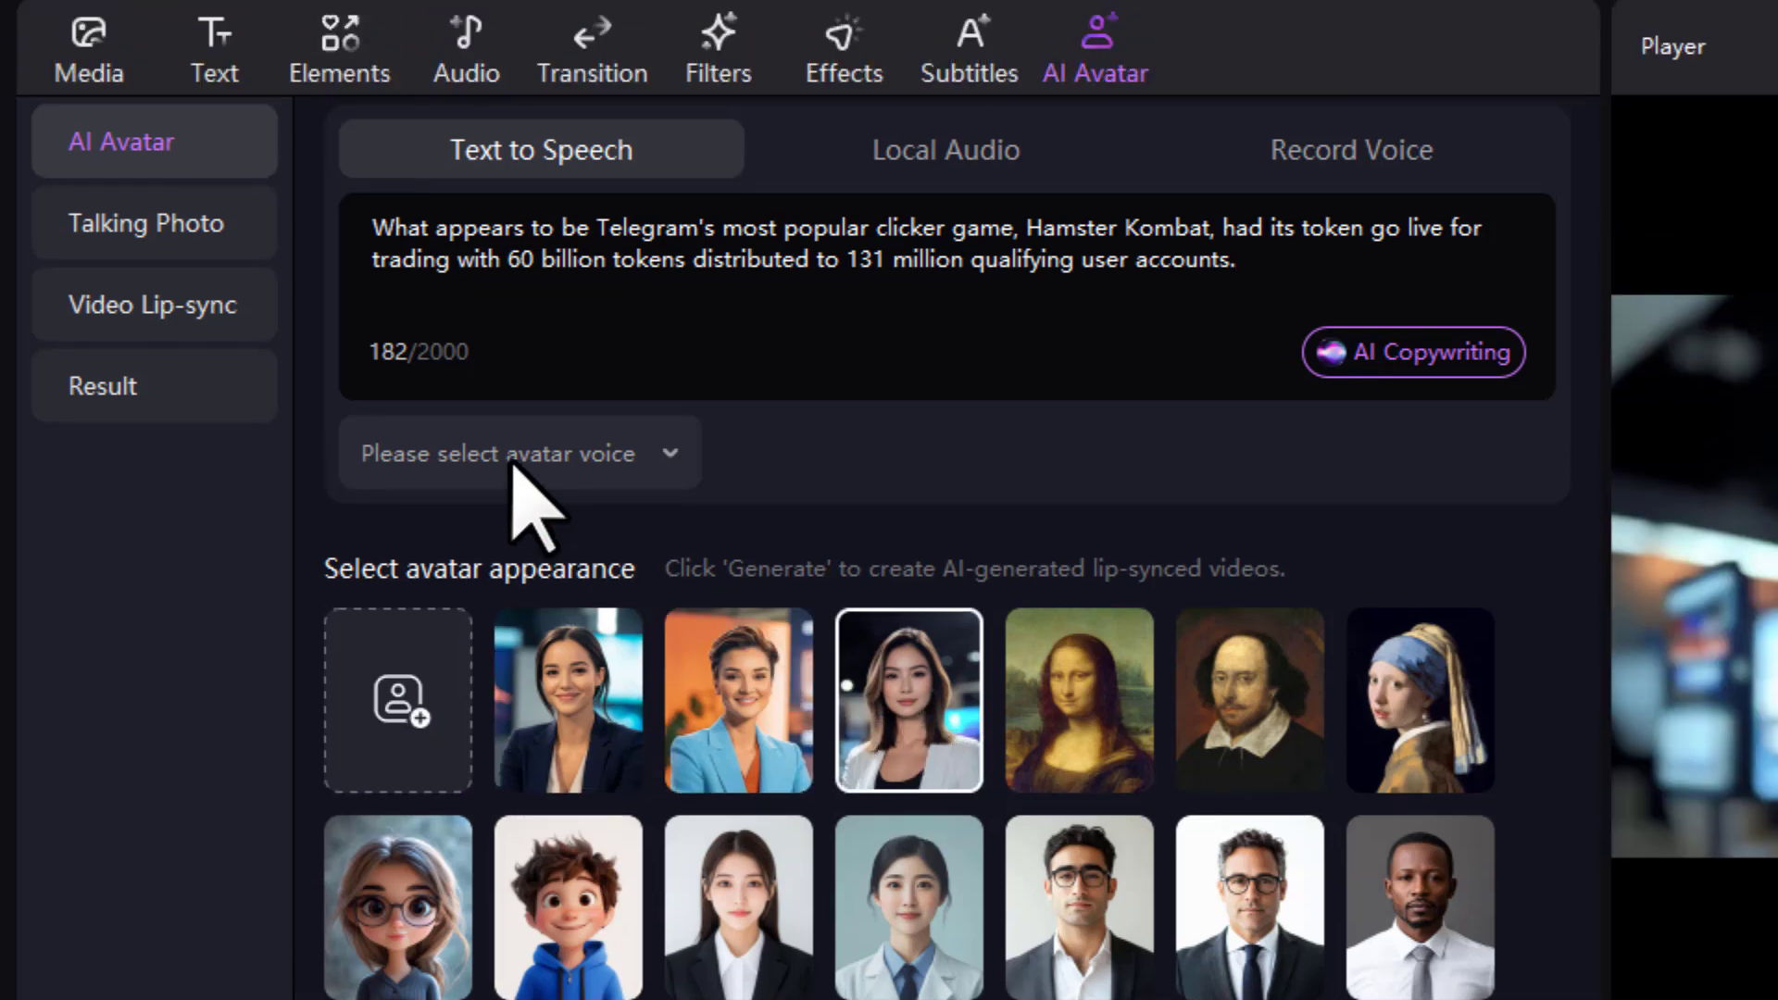
Set the avatar voice to Ava Multilingual, after trying Andrew Multilingual, and confirm
click(522, 459)
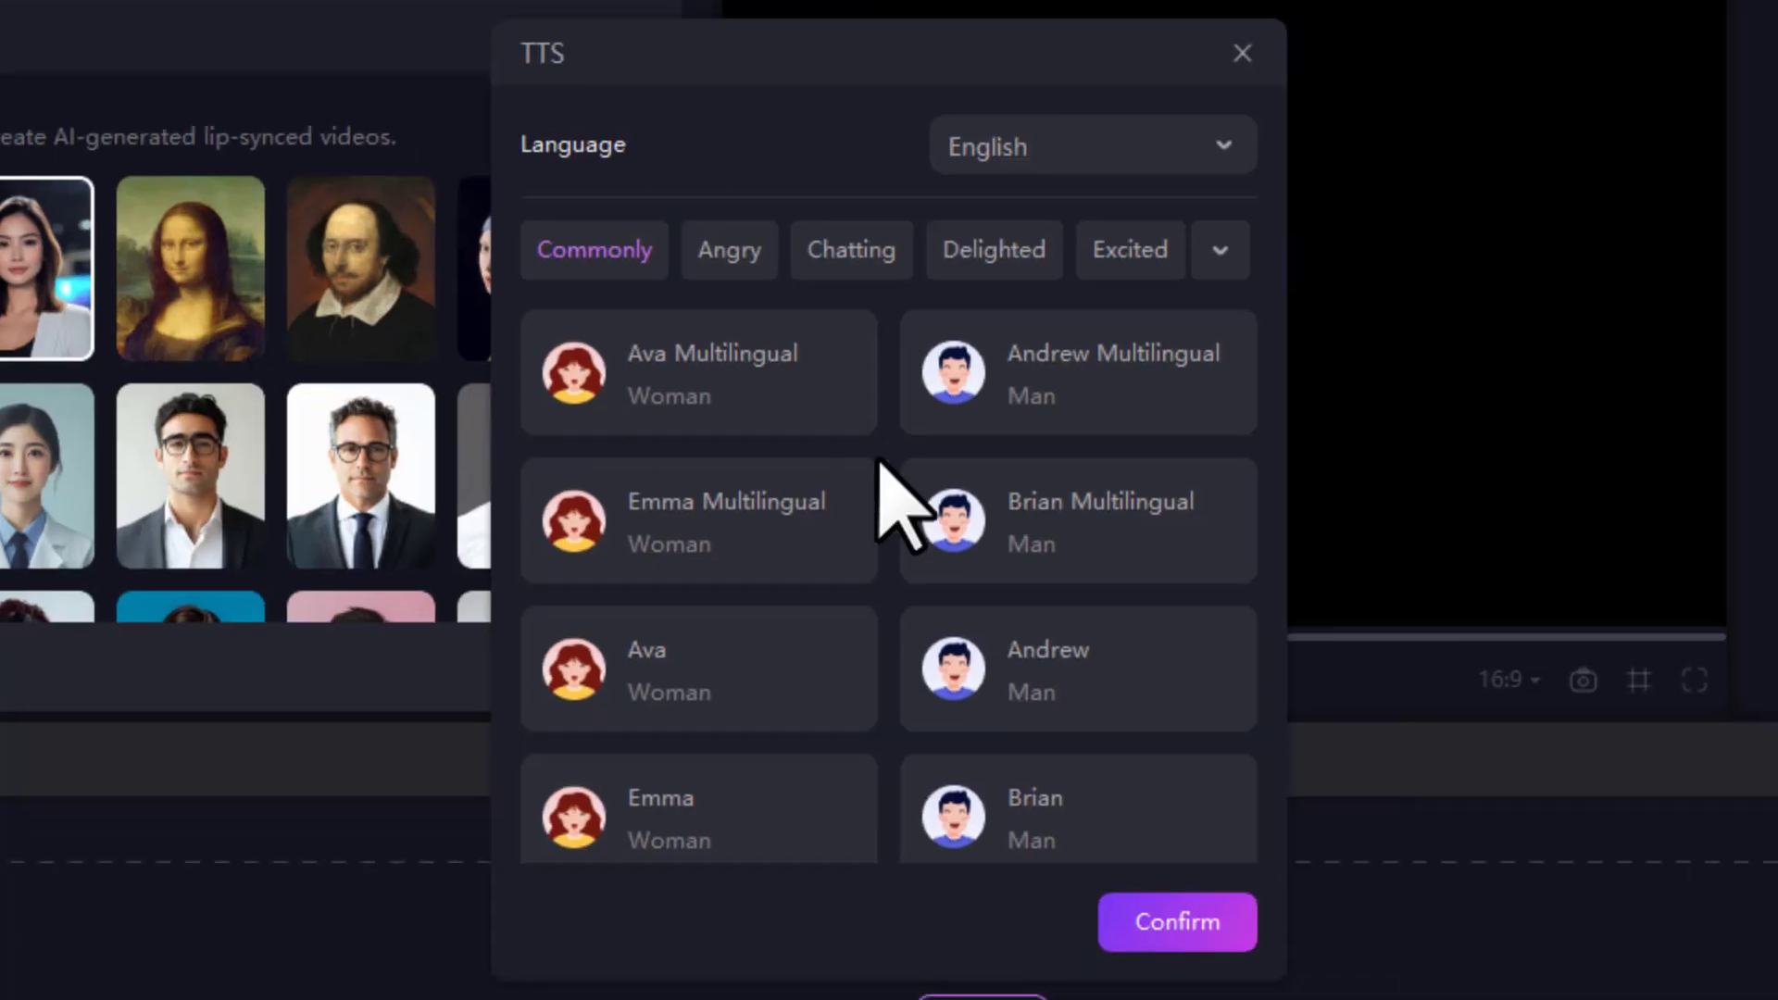
scroll(917, 460, down, 2)
scroll(826, 710, down, 3)
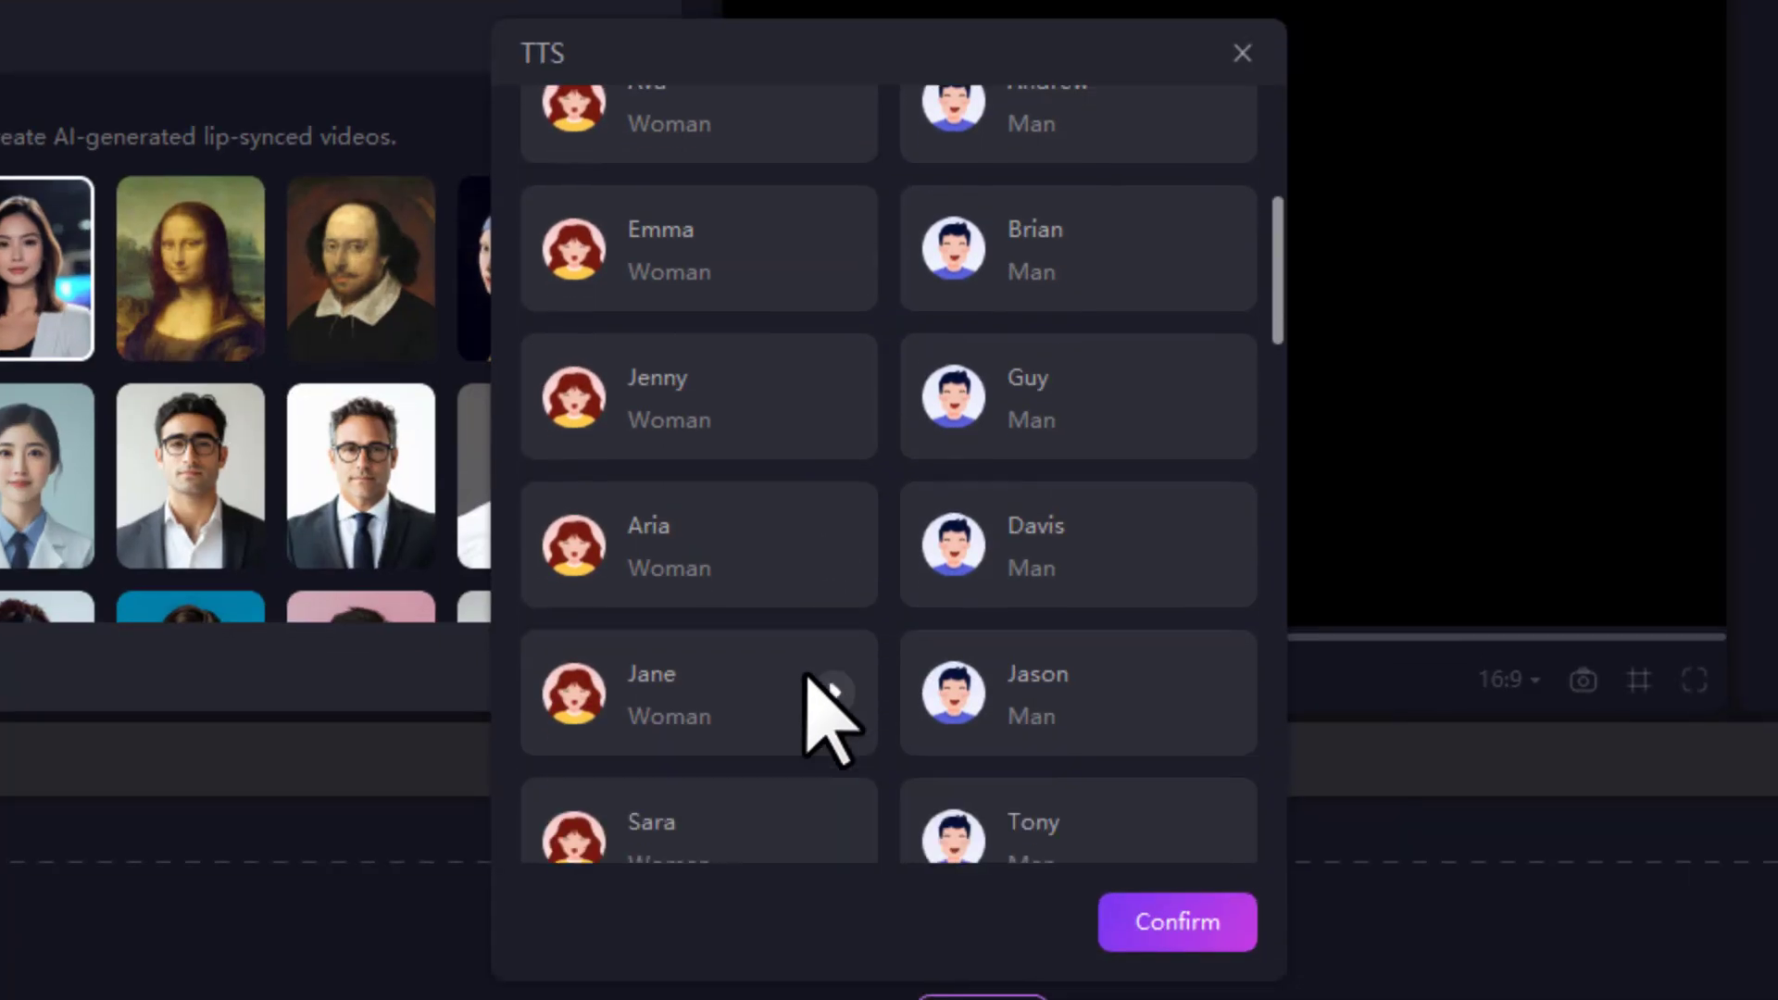
scroll(1057, 599, down, 2)
scroll(1056, 556, down, 3)
scroll(833, 528, down, 2)
scroll(973, 584, down, 2)
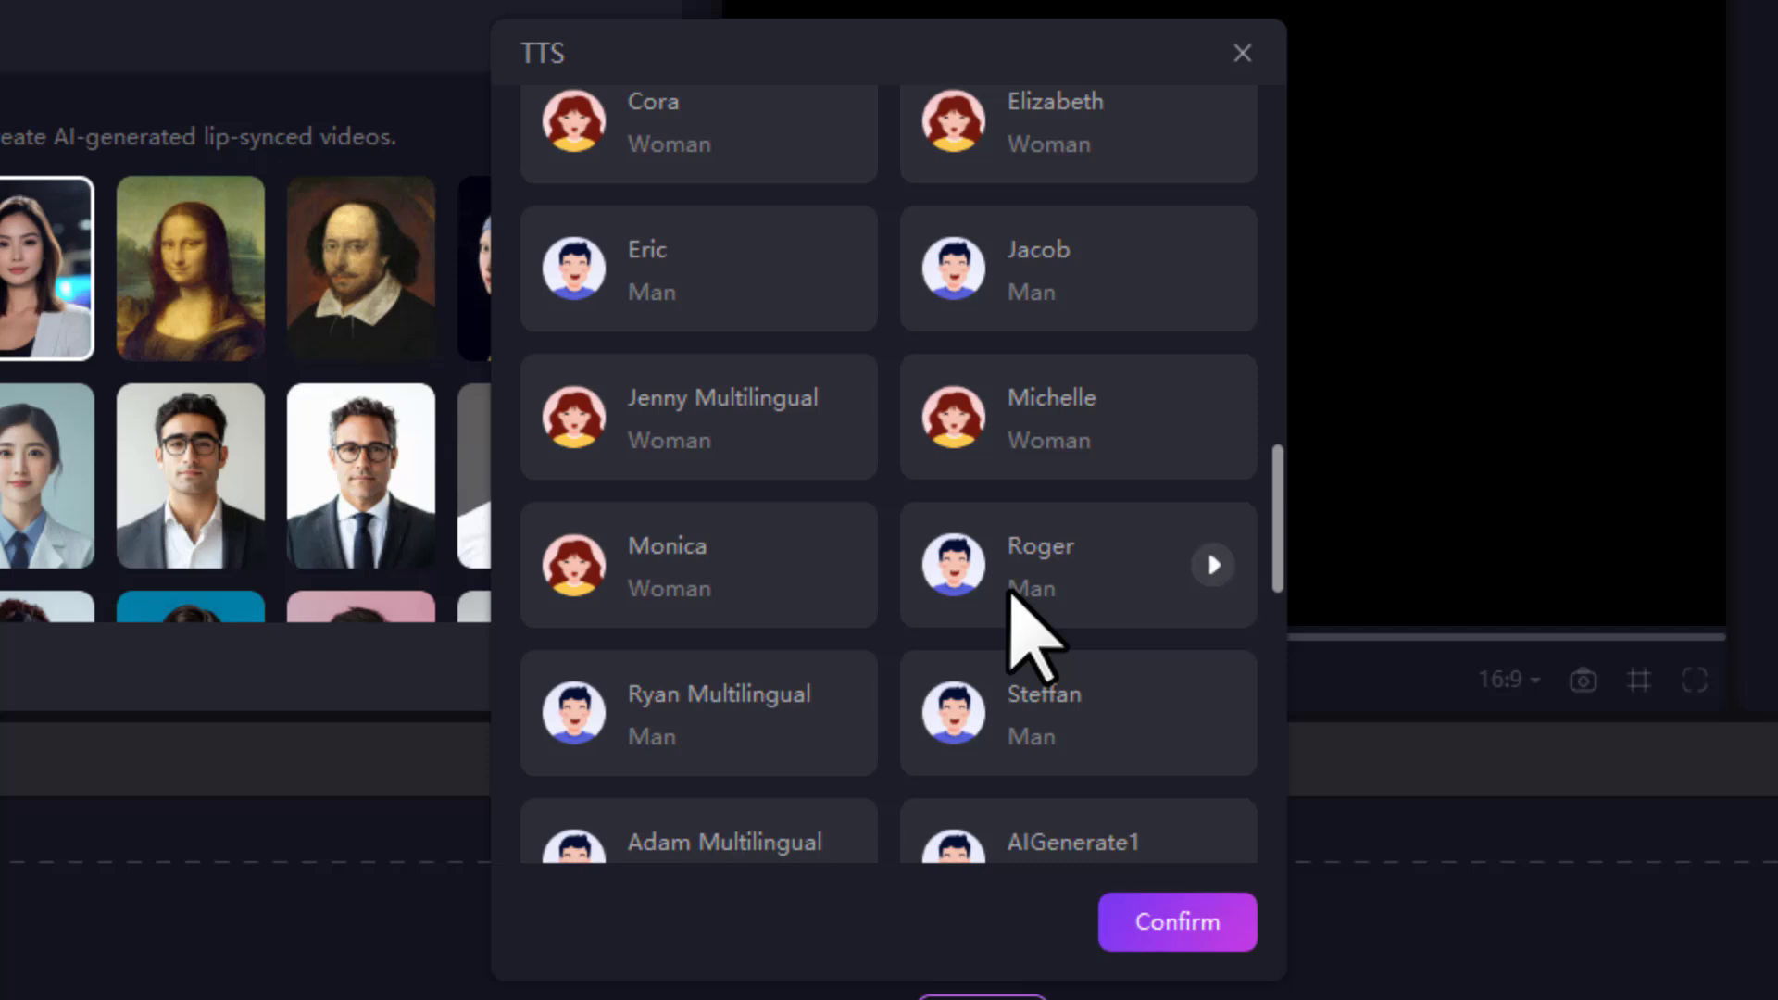
scroll(1029, 632, up, 3)
scroll(1028, 632, up, 3)
scroll(1028, 632, up, 2)
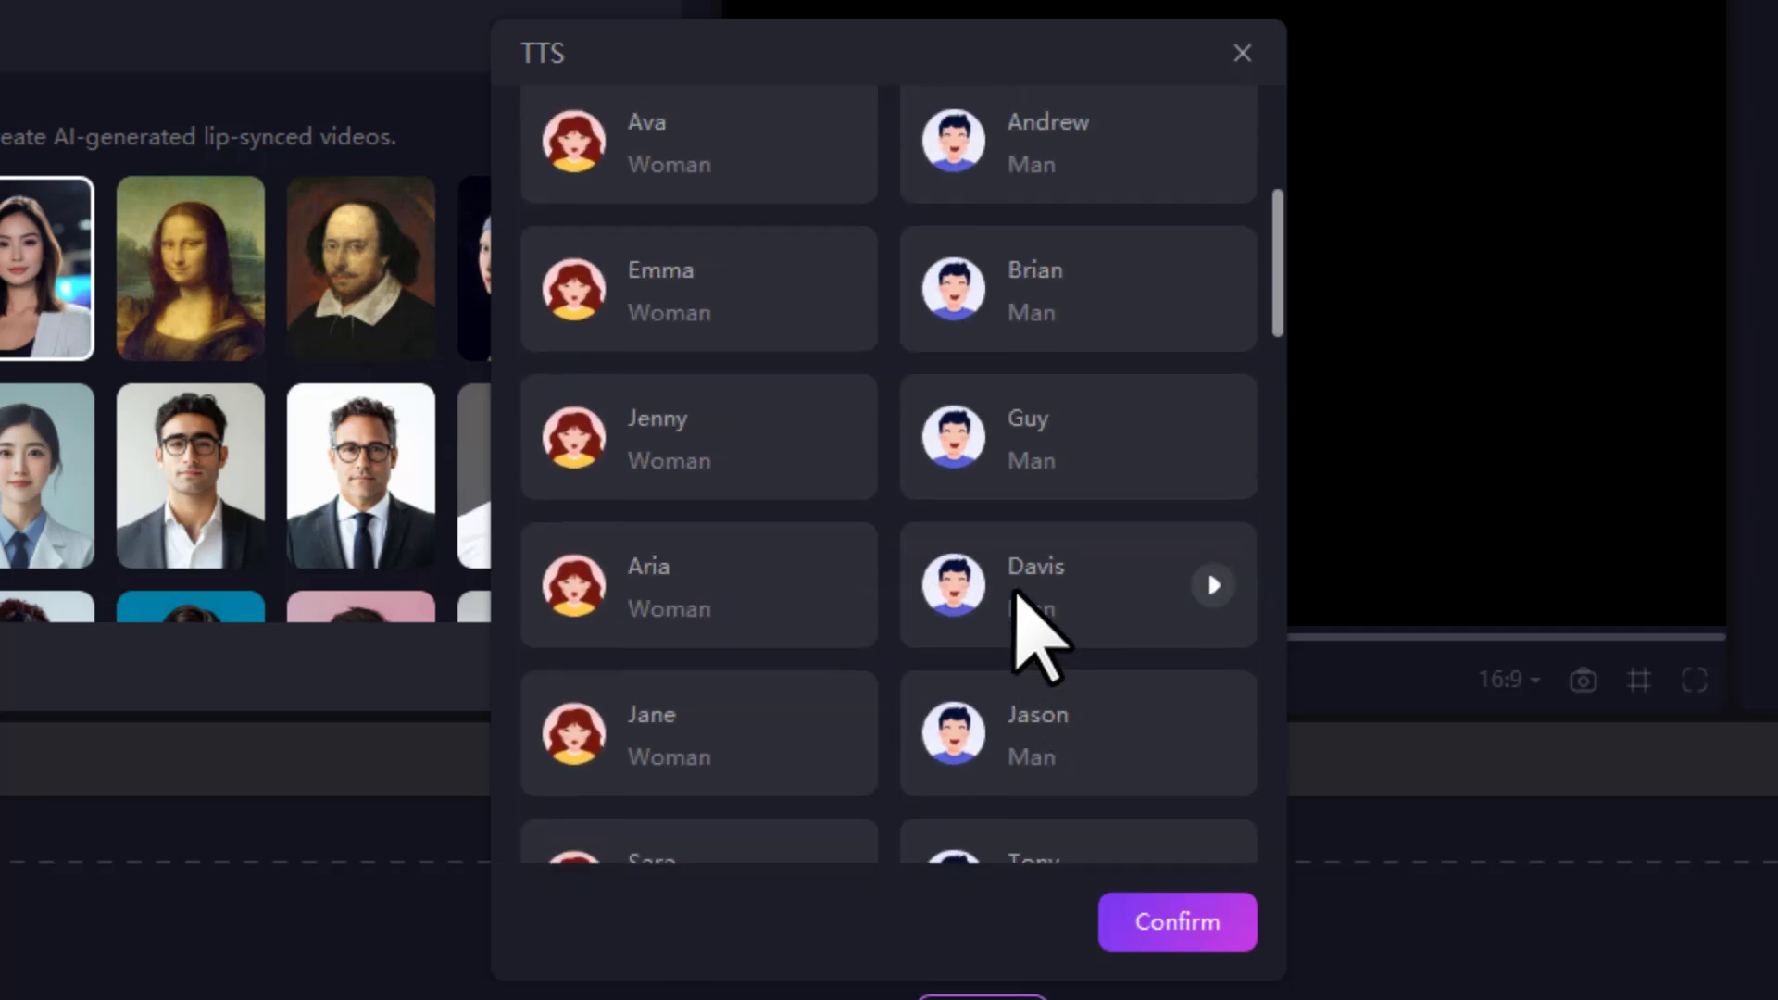
scroll(1022, 611, up, 3)
scroll(1029, 612, up, 2)
click(1211, 329)
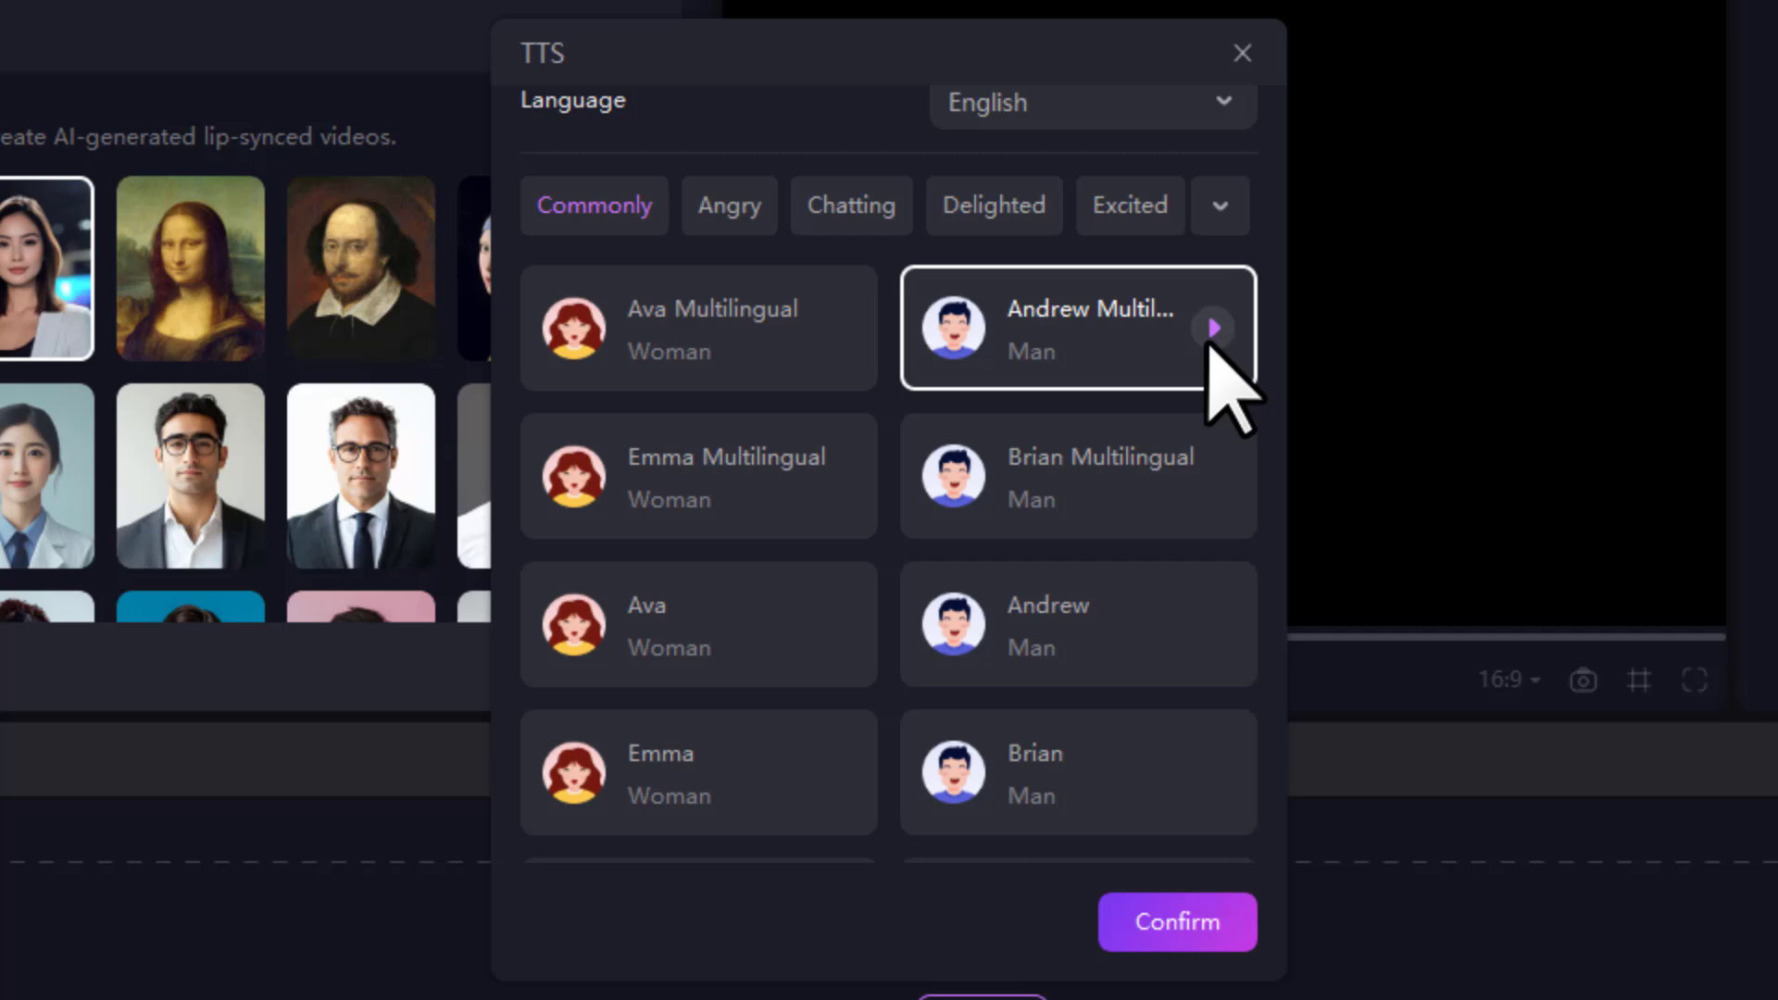
click(700, 333)
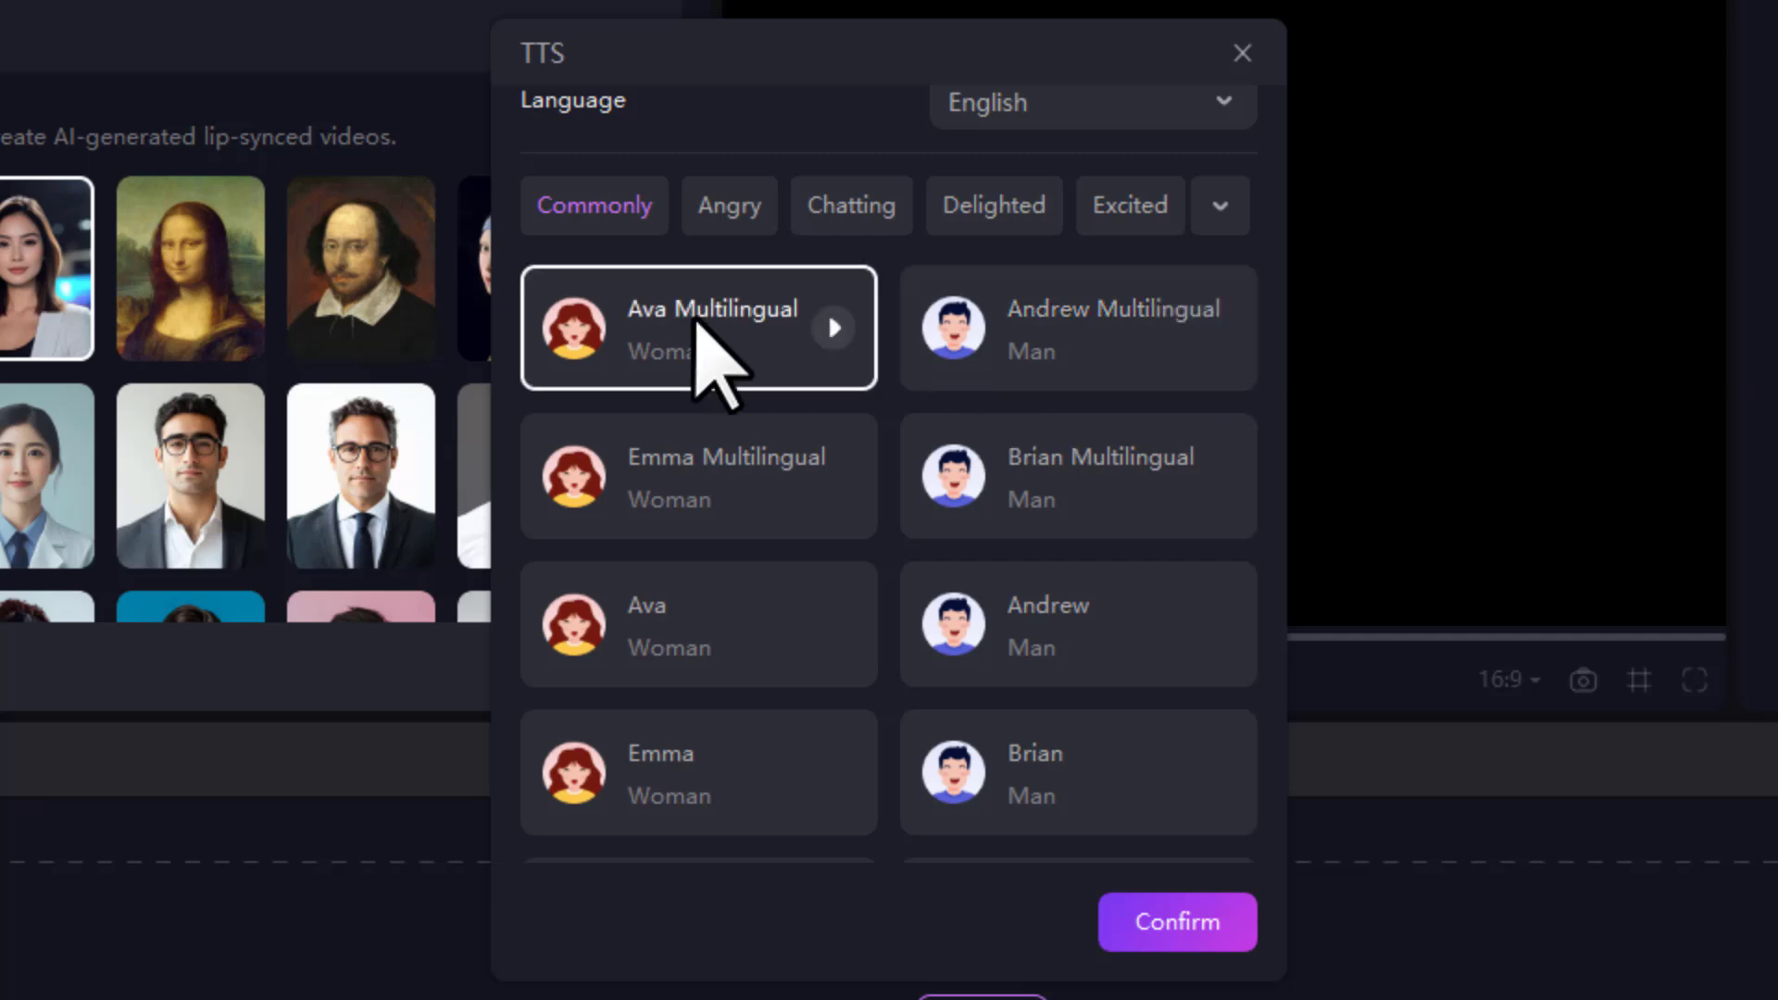
click(1210, 928)
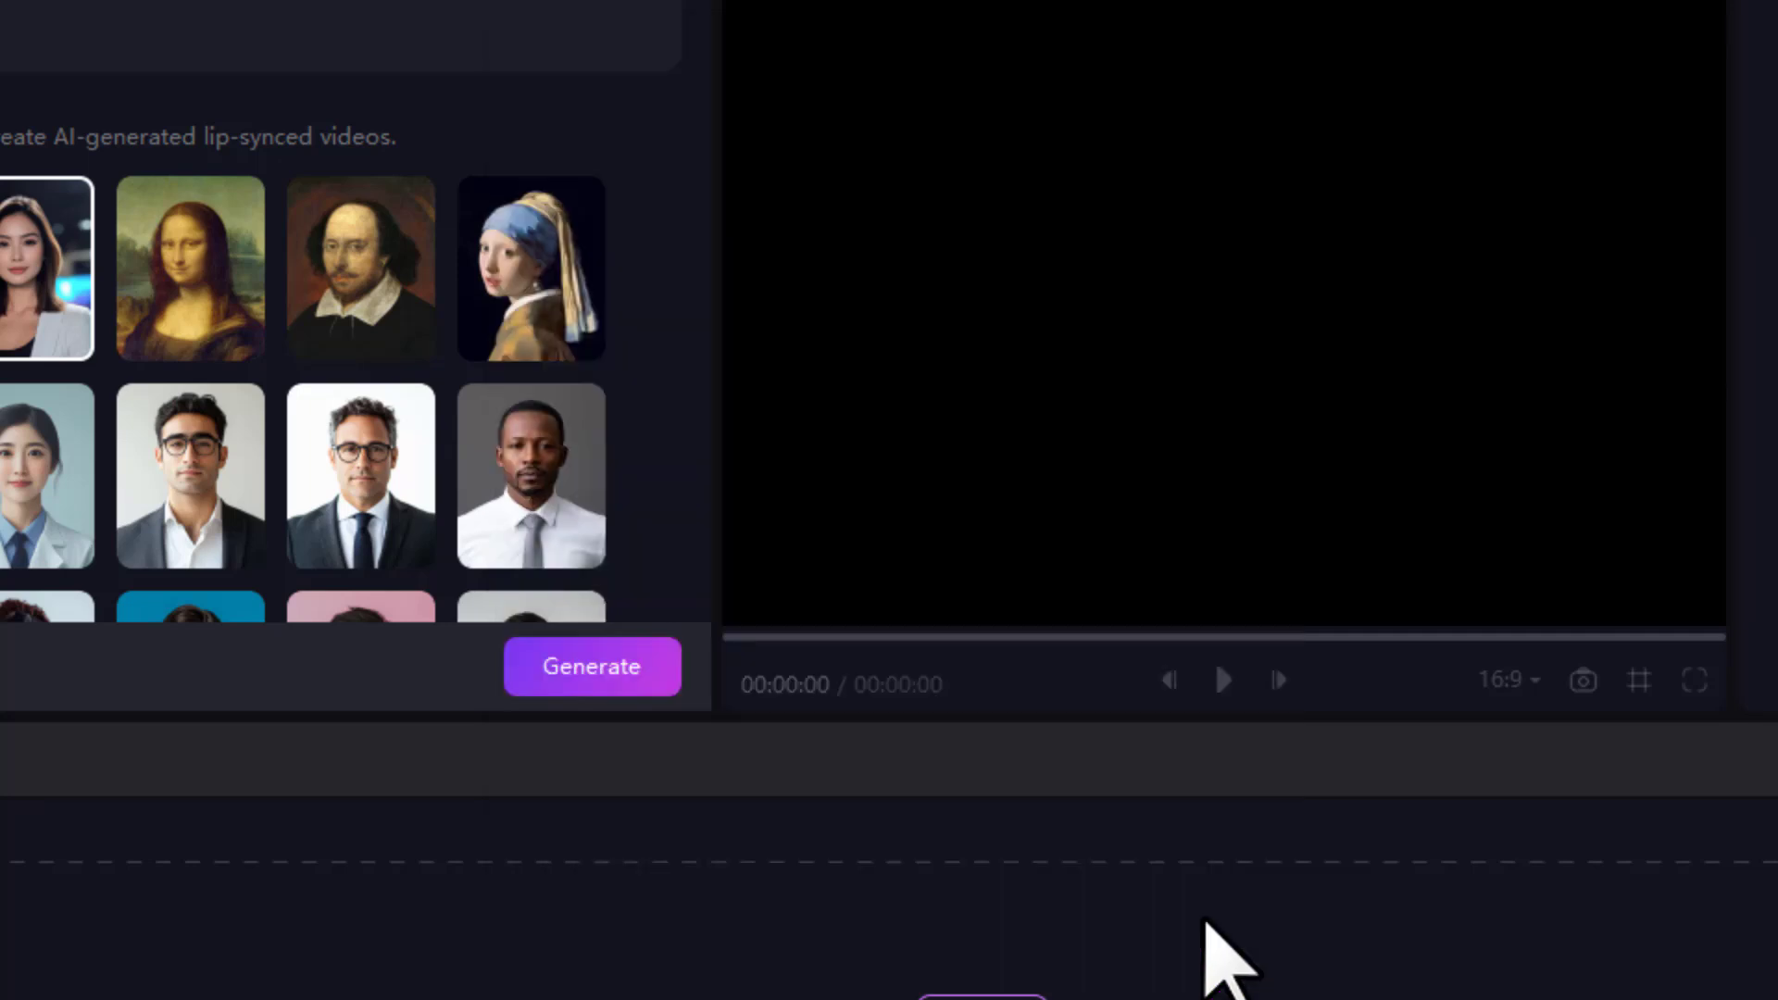
Generate the avatar video, add it to the timeline, and play it back, rewinding to 00:00
click(1113, 874)
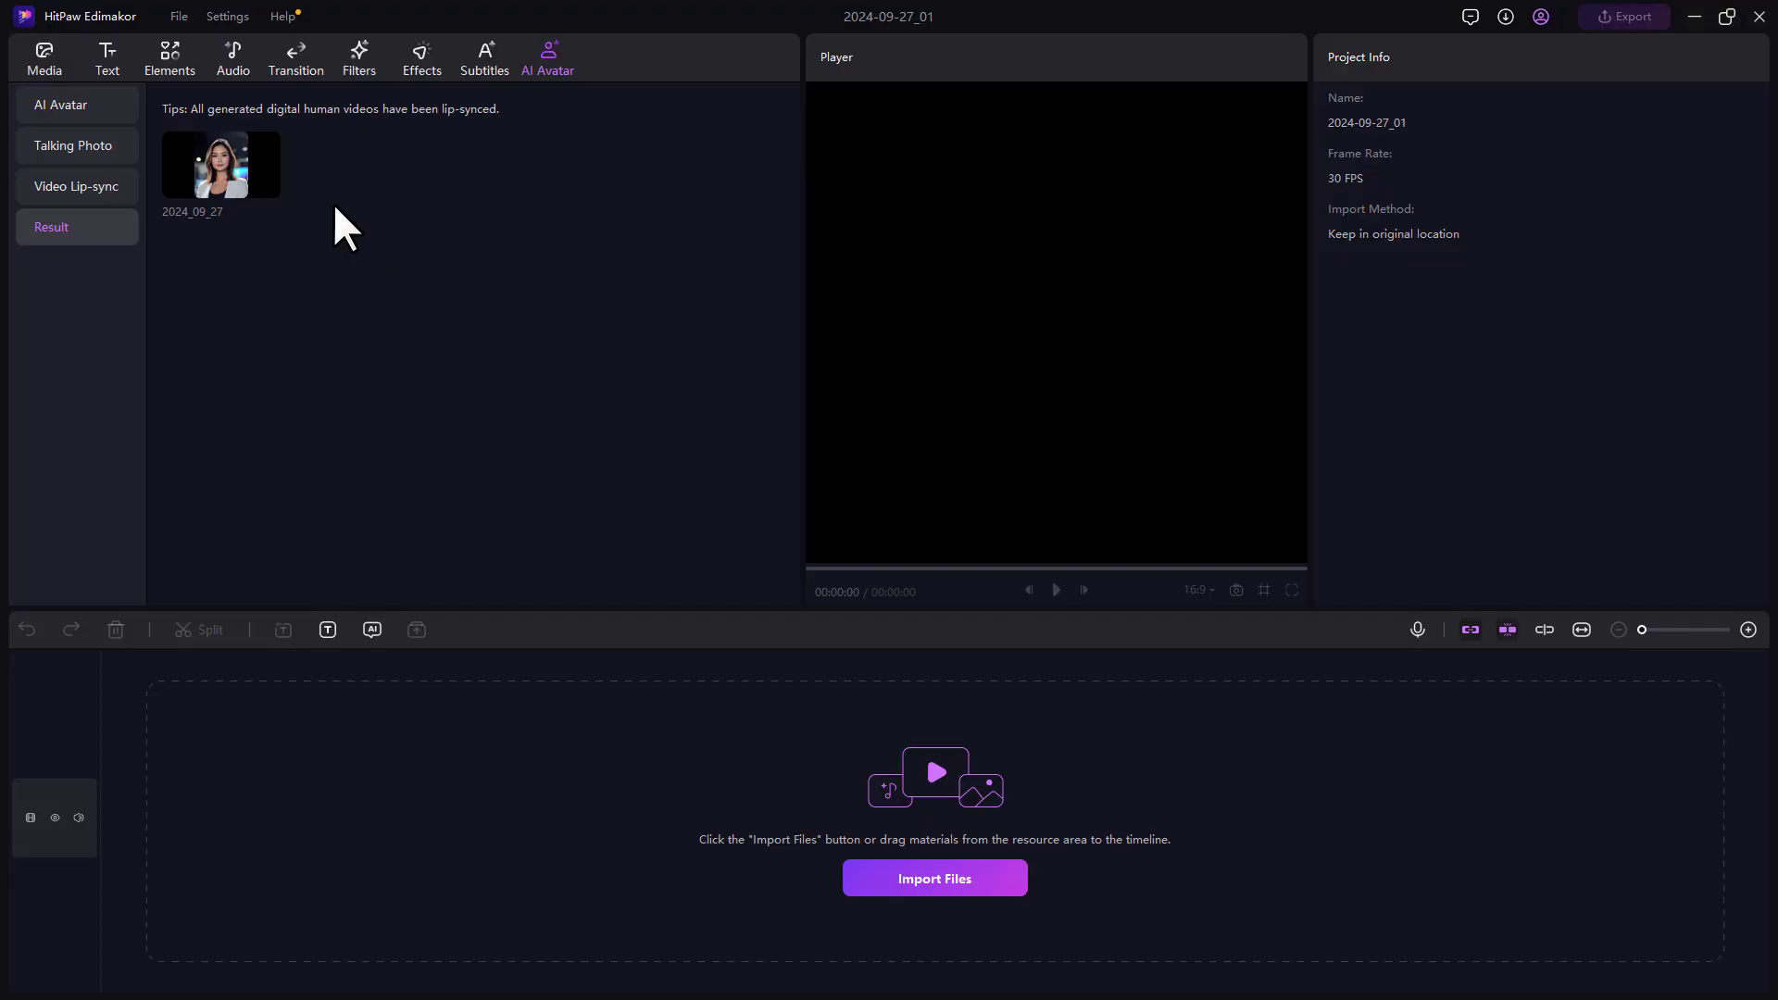
drag(219, 167, 226, 791)
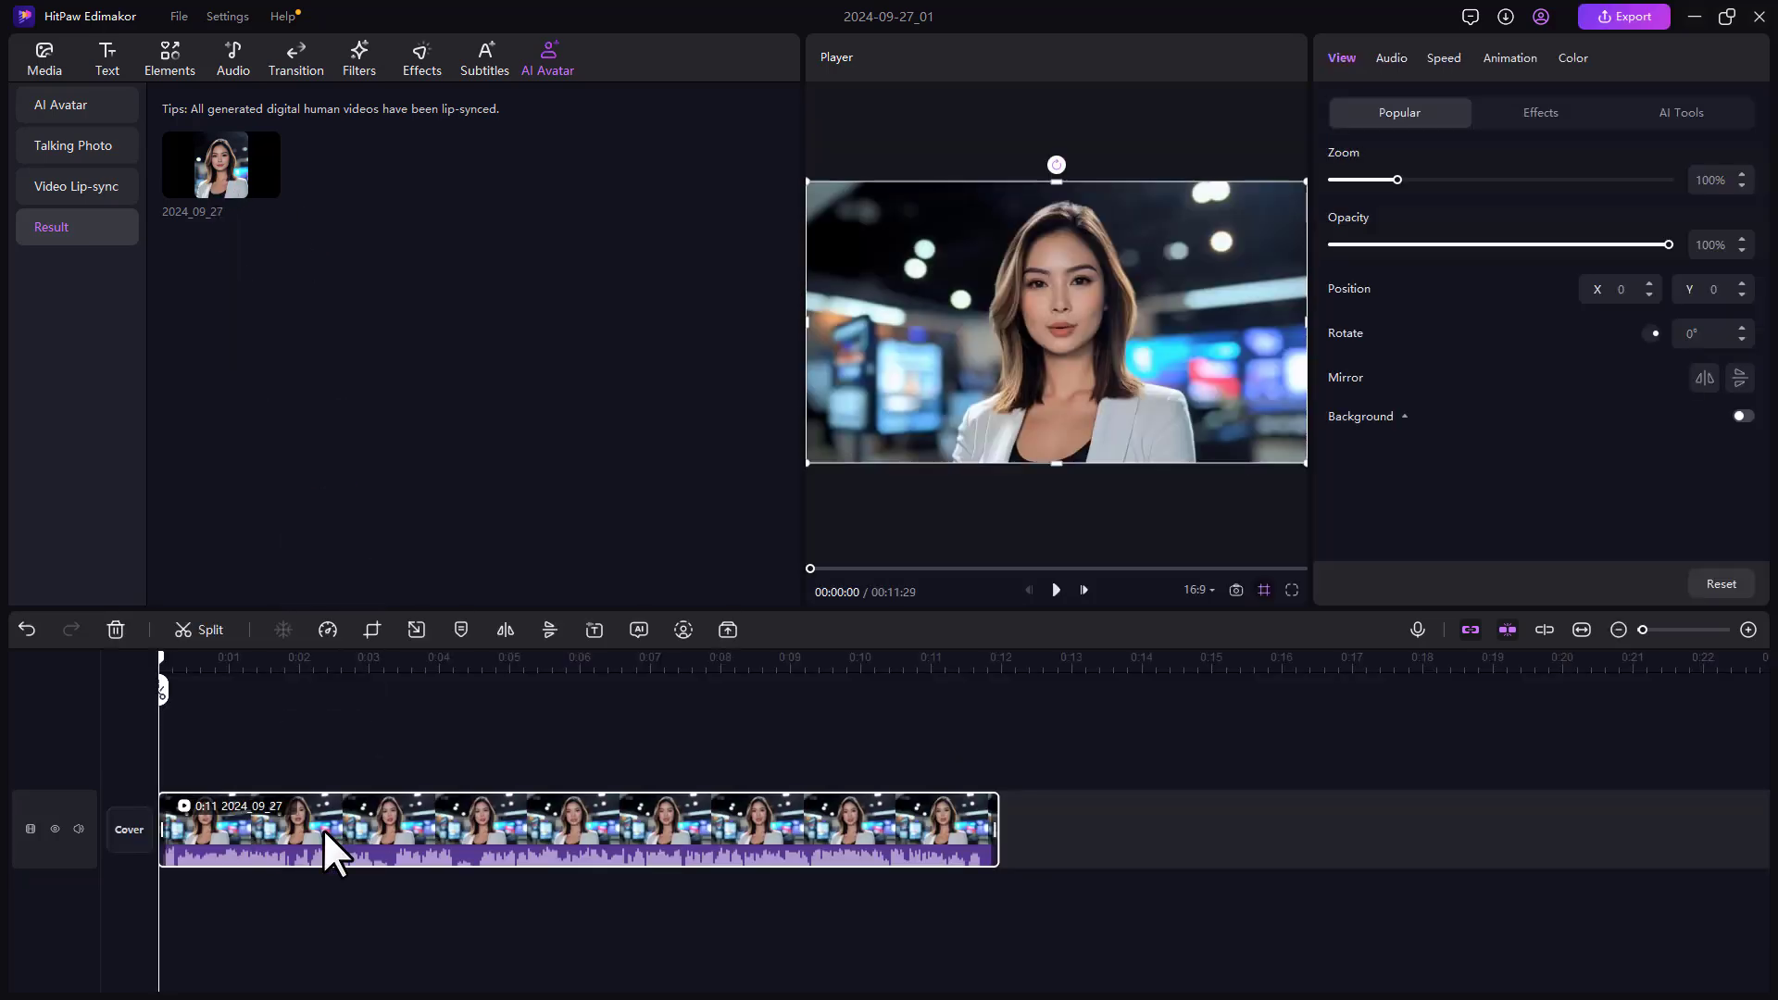
click(1057, 593)
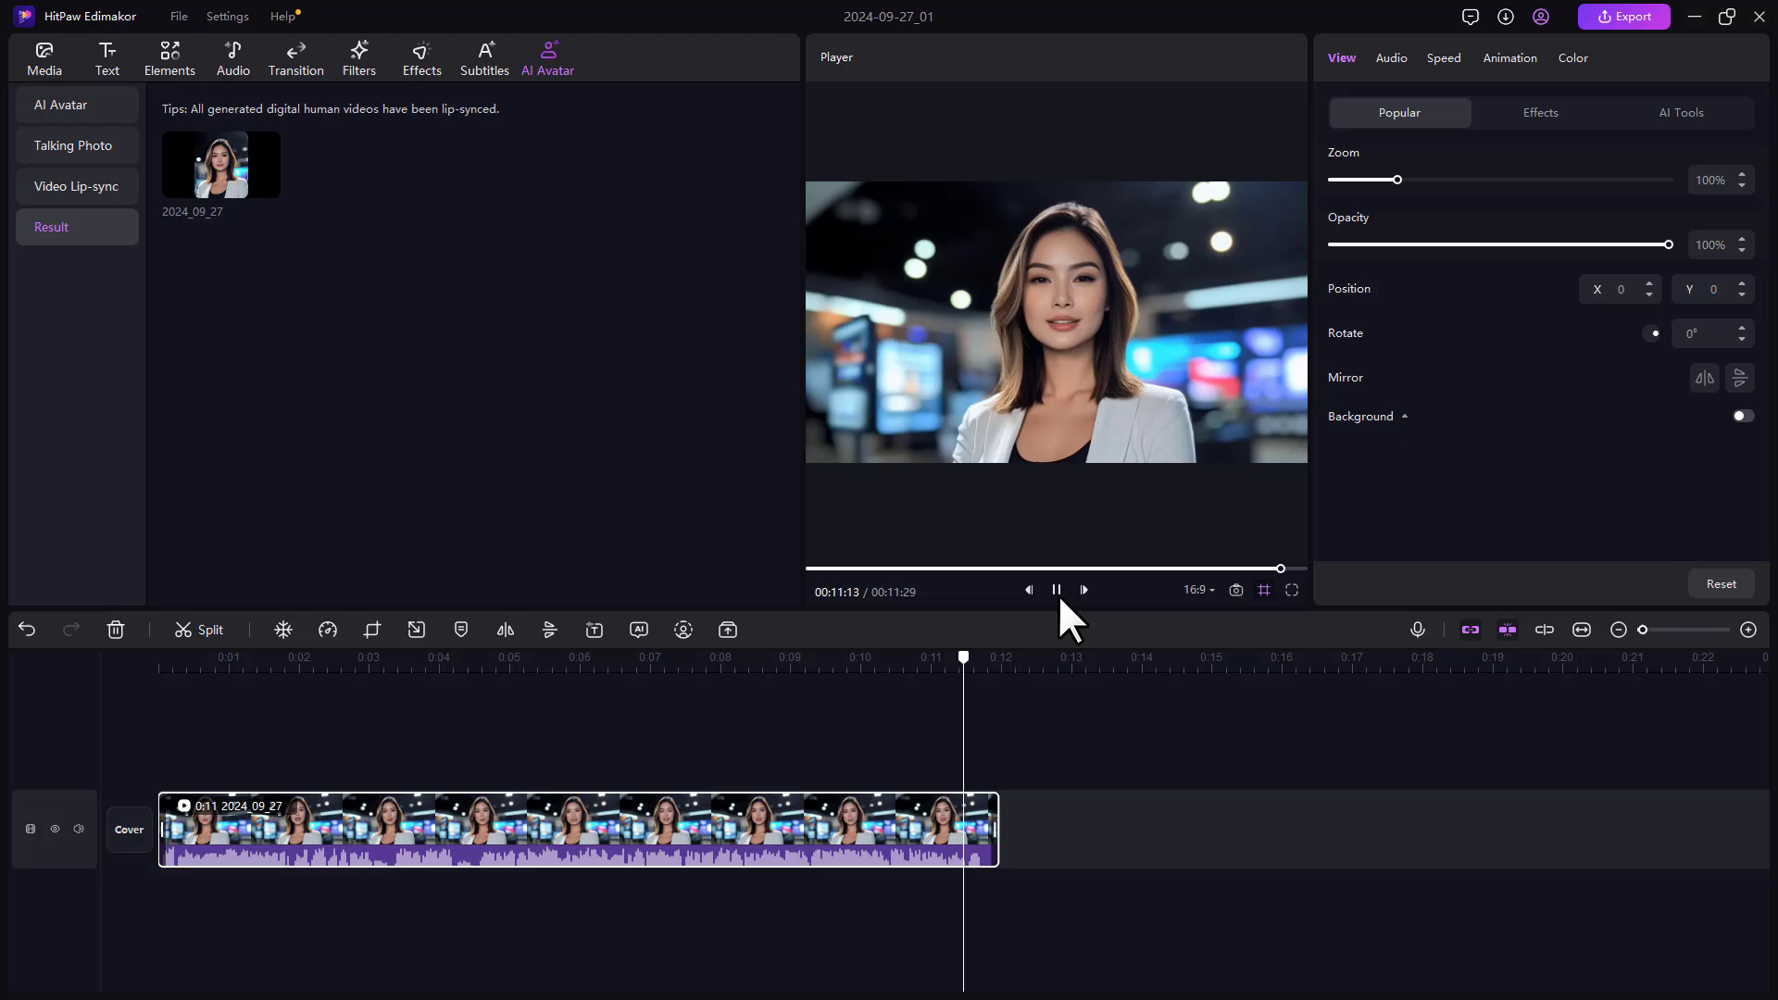
click(449, 737)
drag(448, 659, 135, 722)
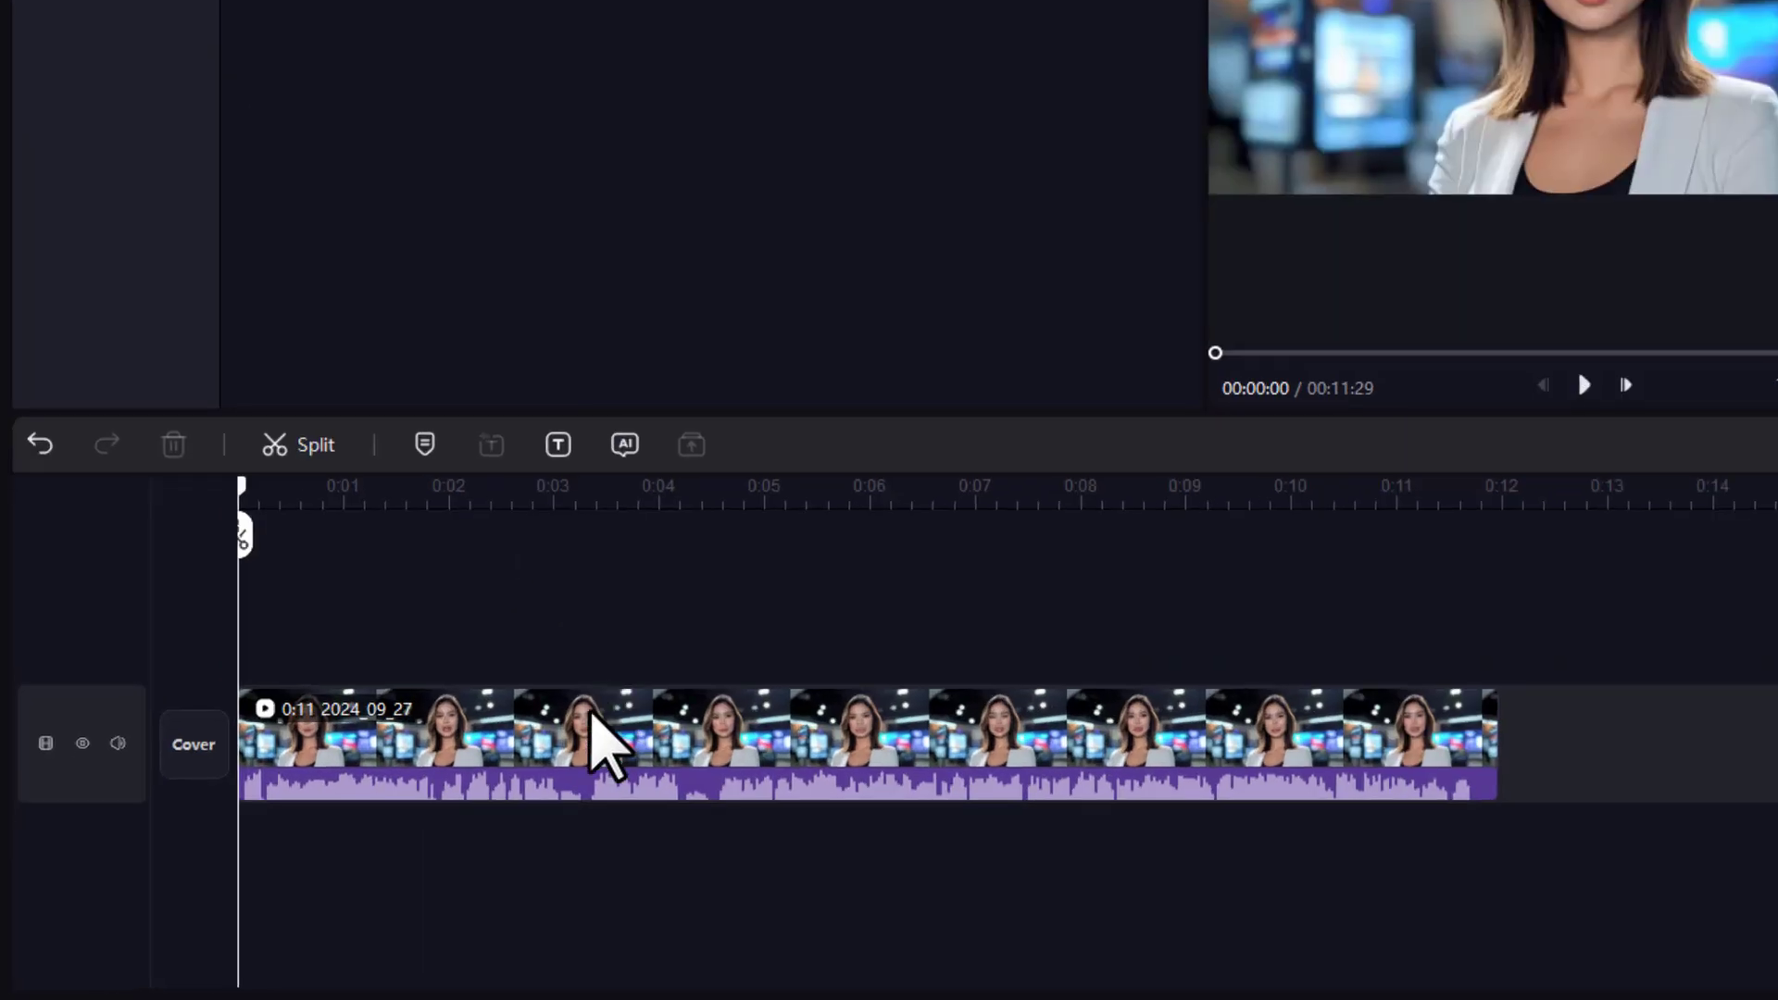
Generate Speech to Text subtitles for the avatar clip from its right-click menu
right_click(583, 737)
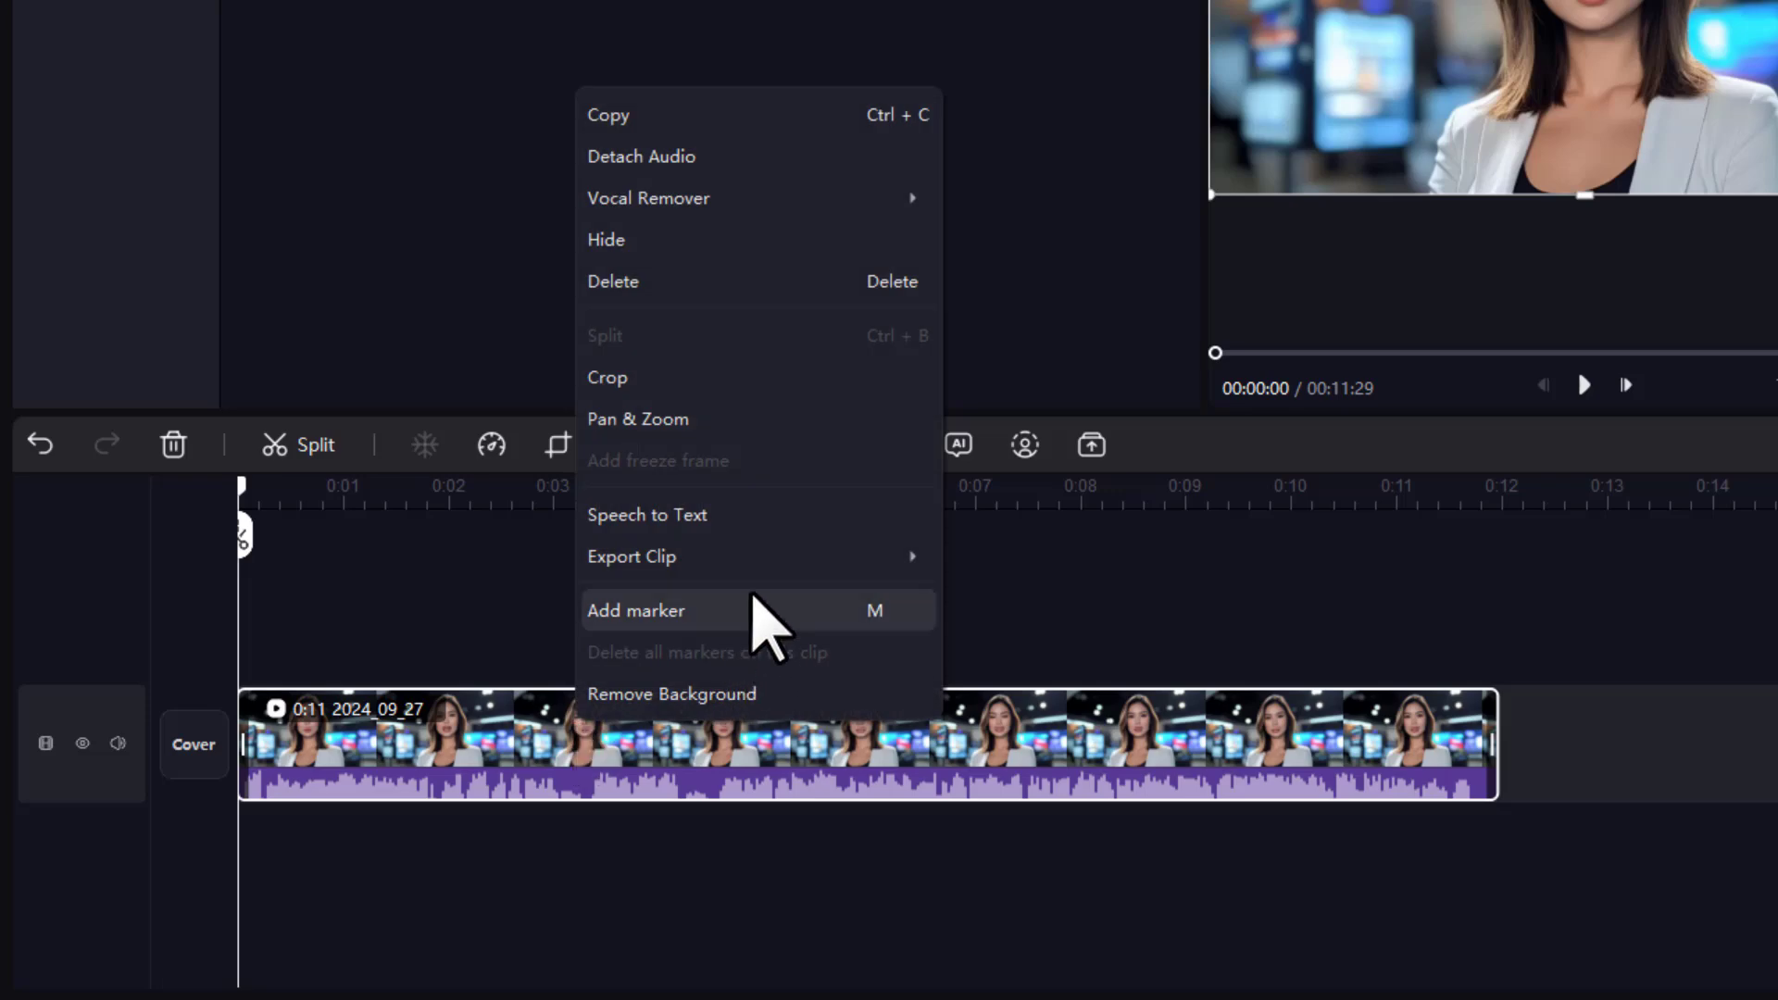
click(647, 514)
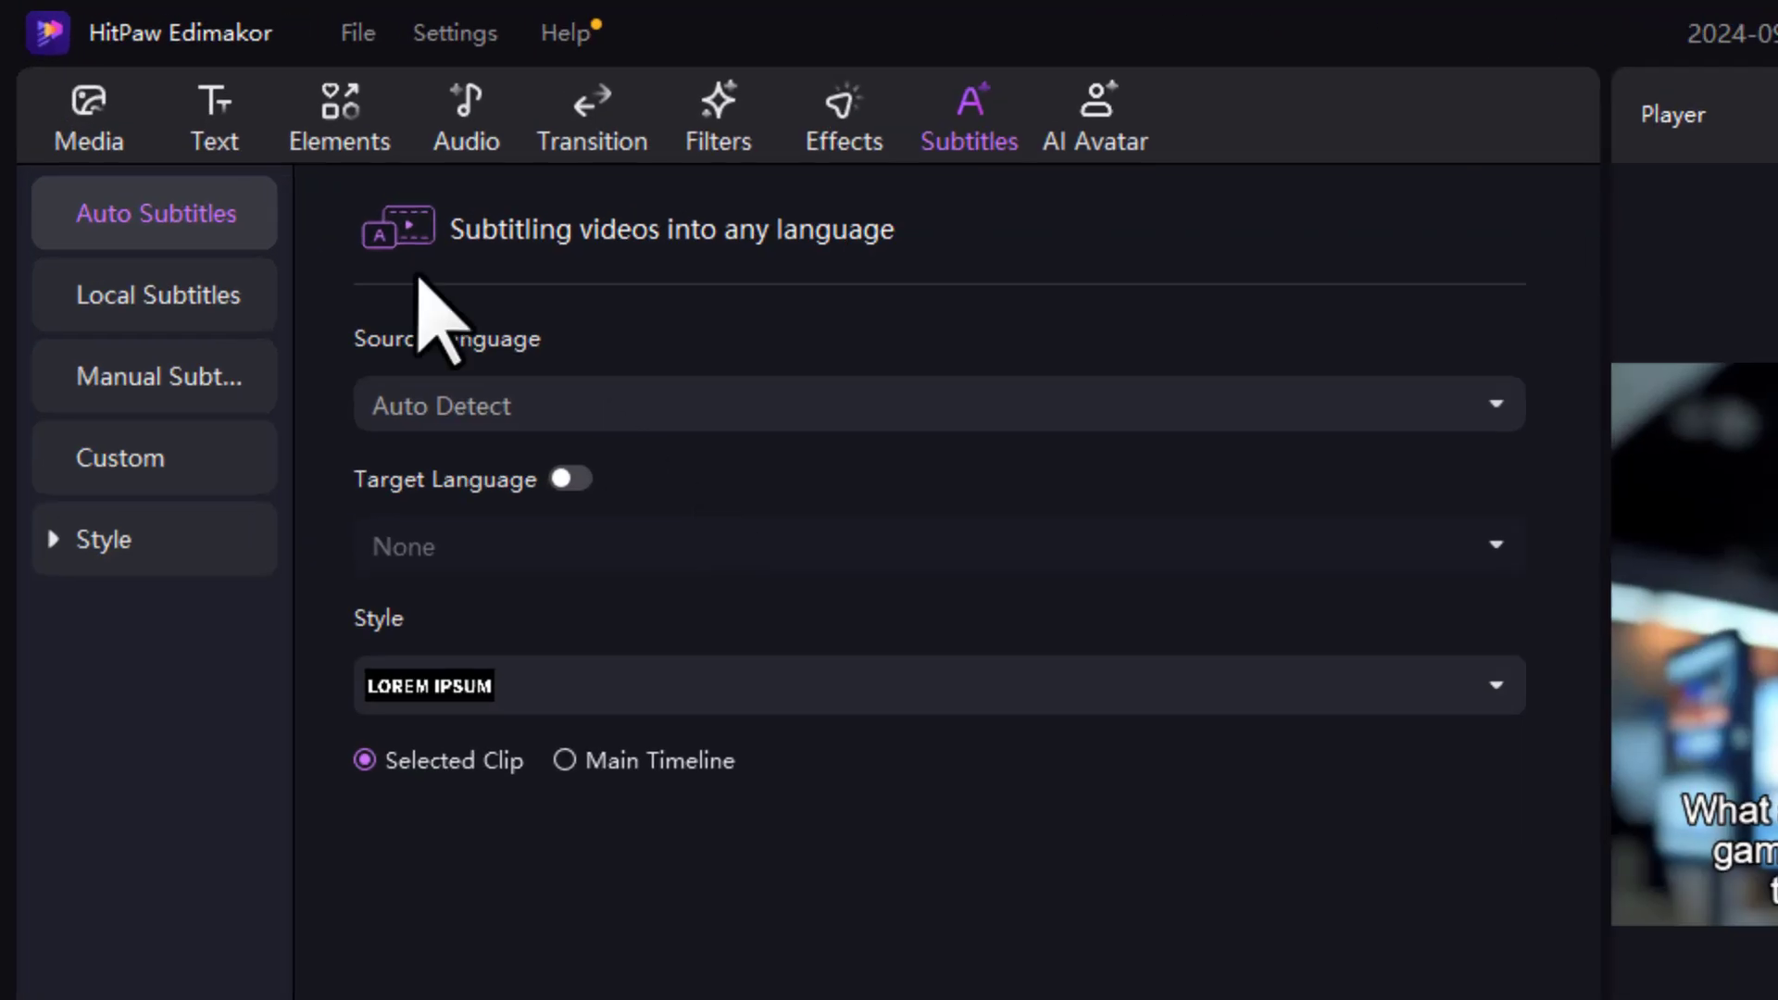
click(44, 58)
Search Pixabay for 'crypto' and place the orange Bitcoin clip on the timeline
click(127, 541)
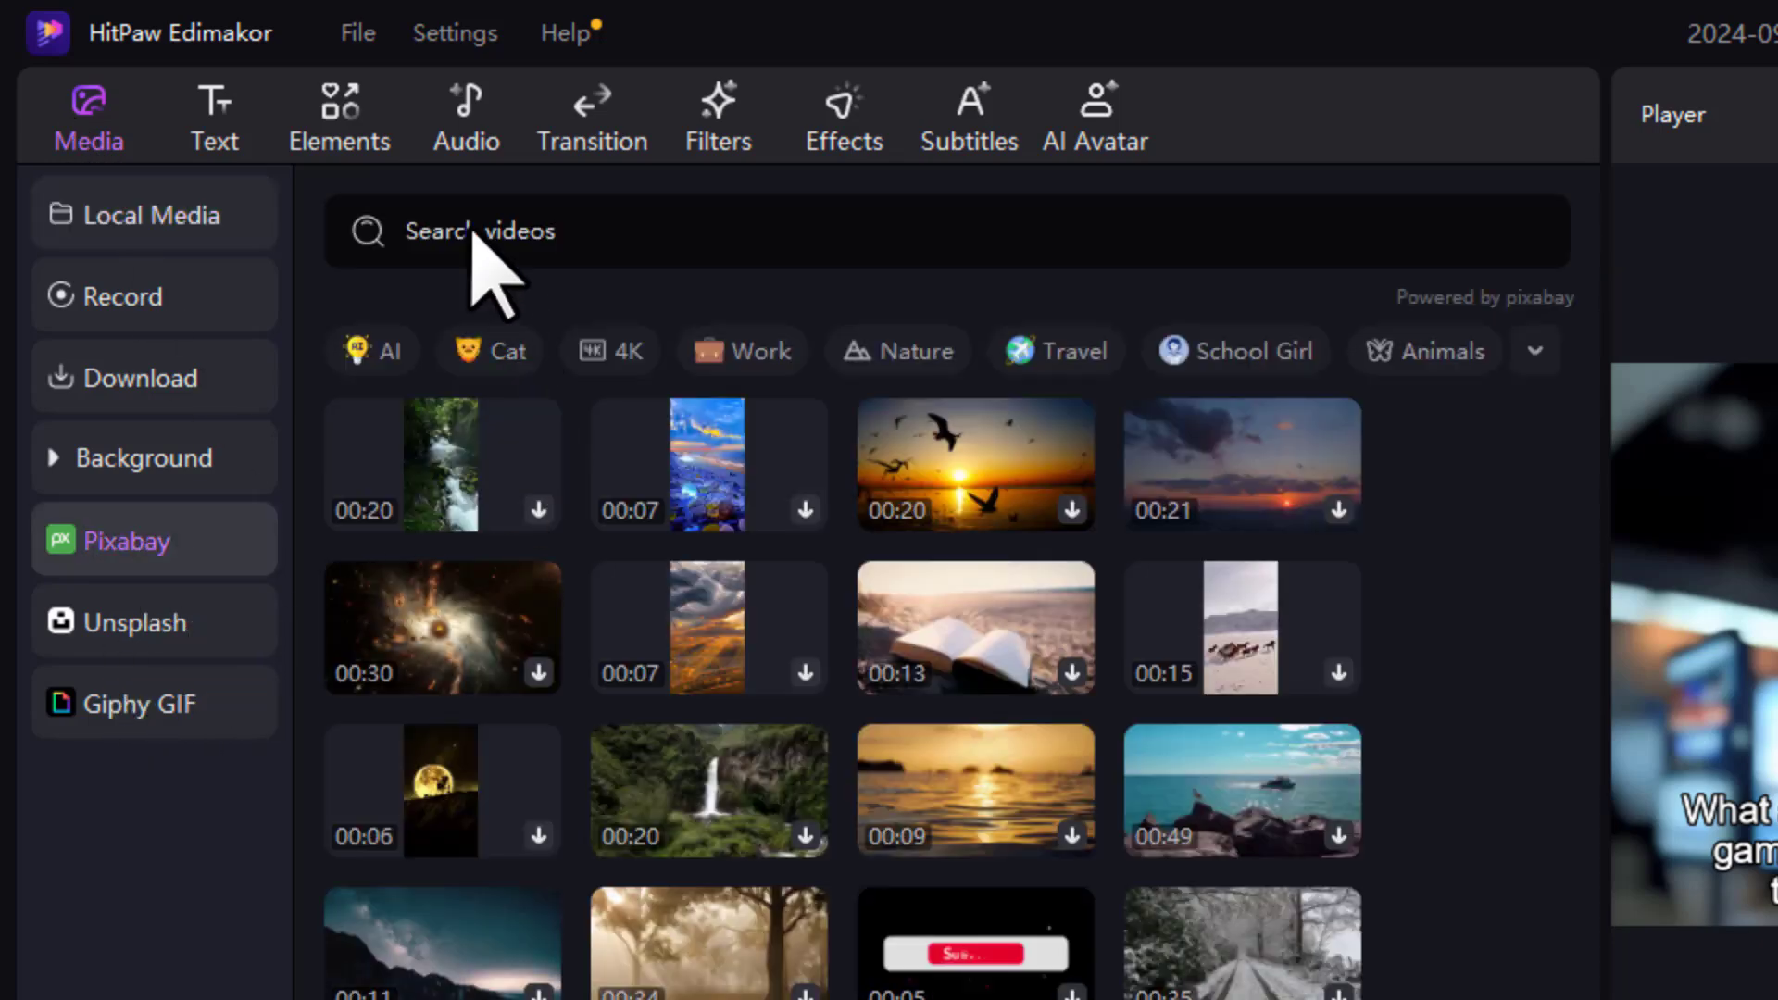
text(crypto)
key(Return)
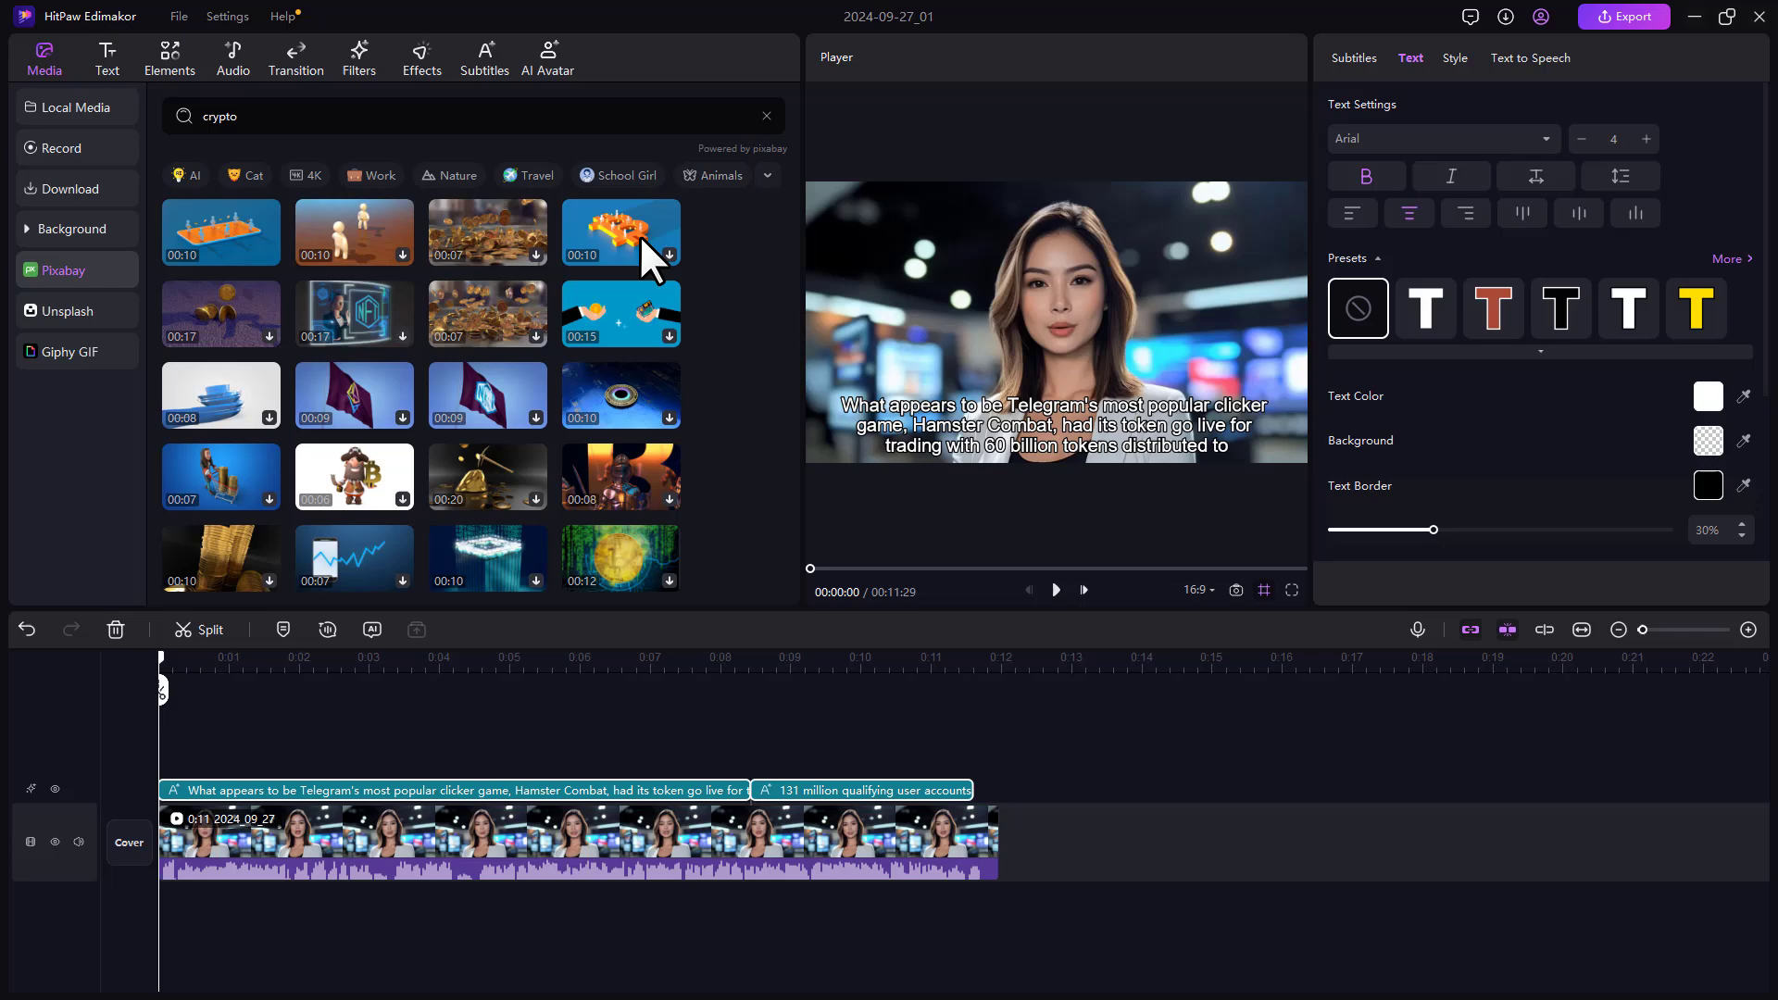
drag(530, 517, 278, 736)
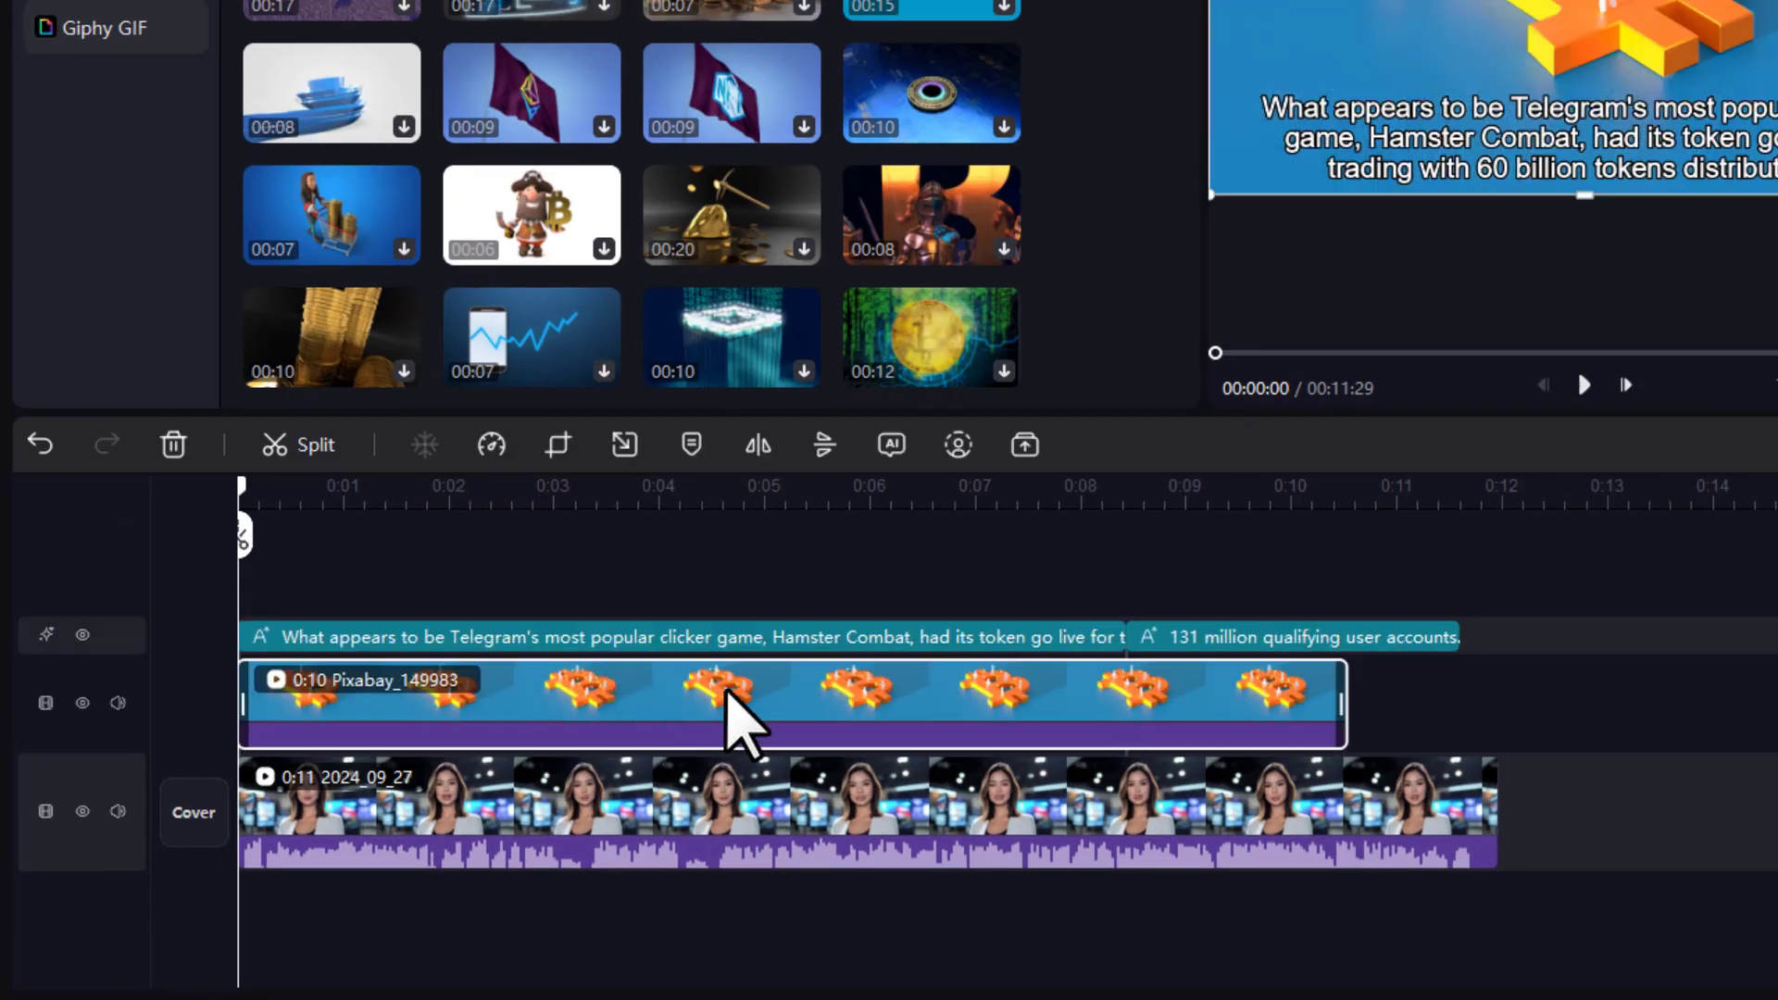
Trim the crypto clip to 3 seconds and move the avatar video to the upper track
drag(1343, 702, 653, 702)
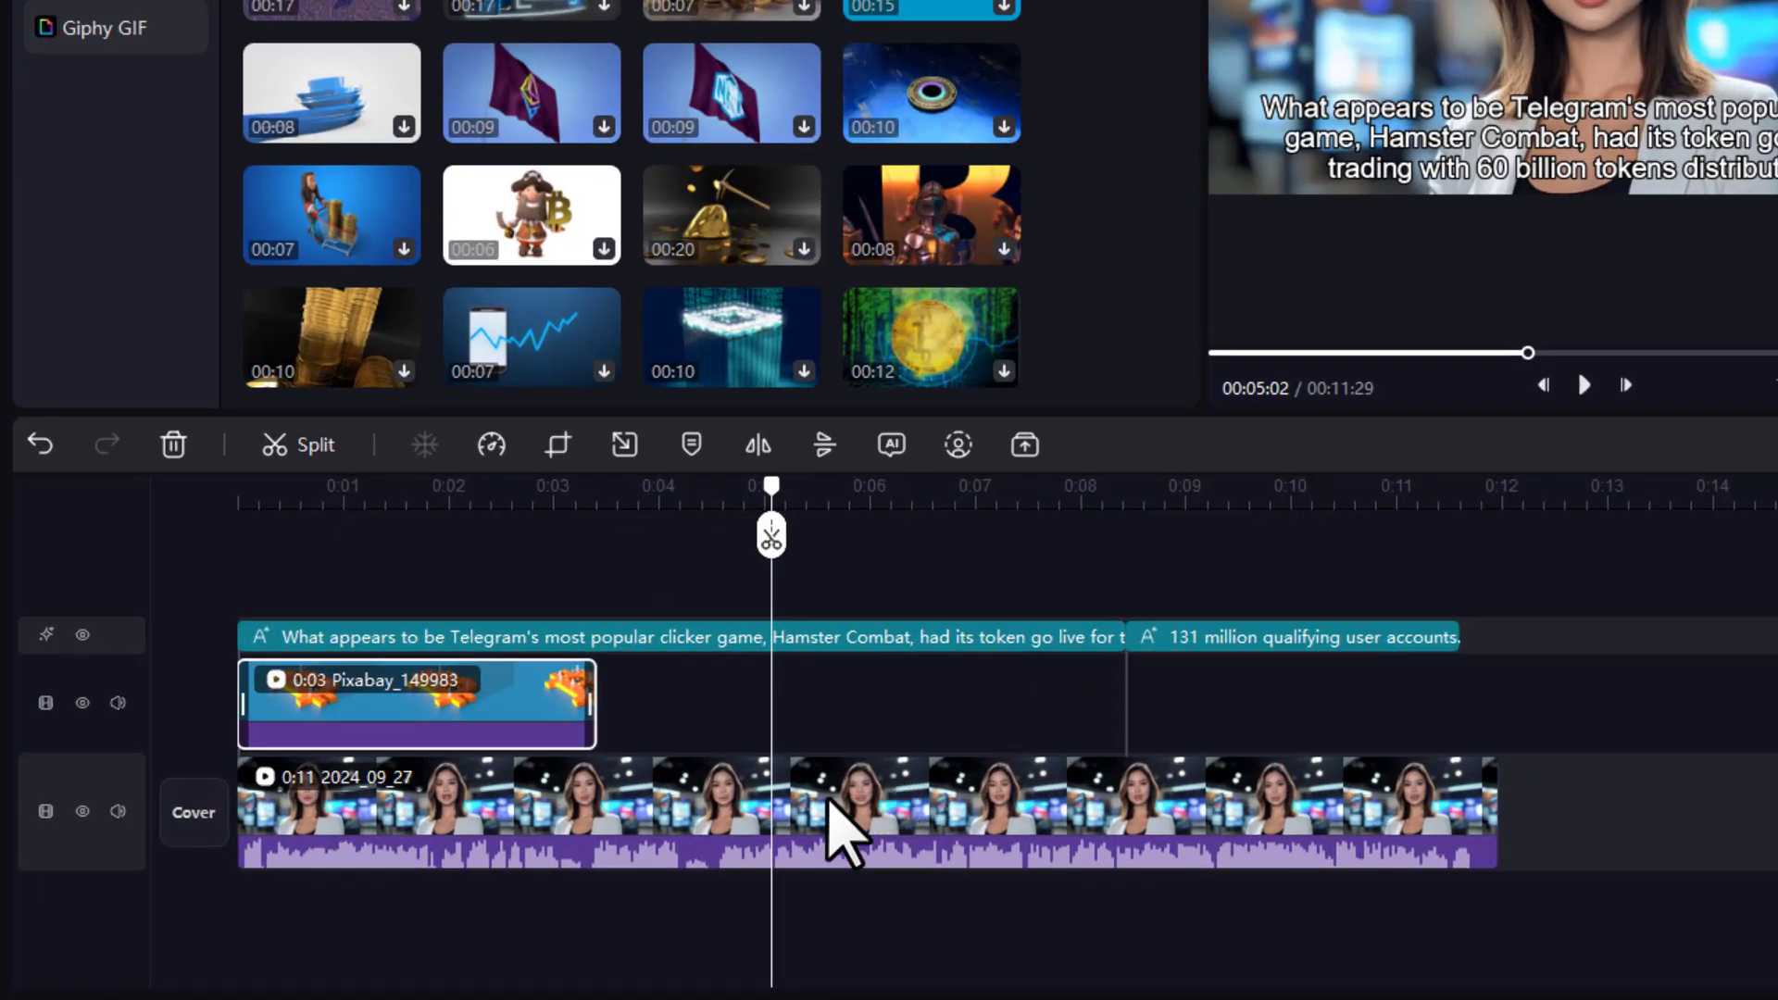
drag(563, 876, 563, 813)
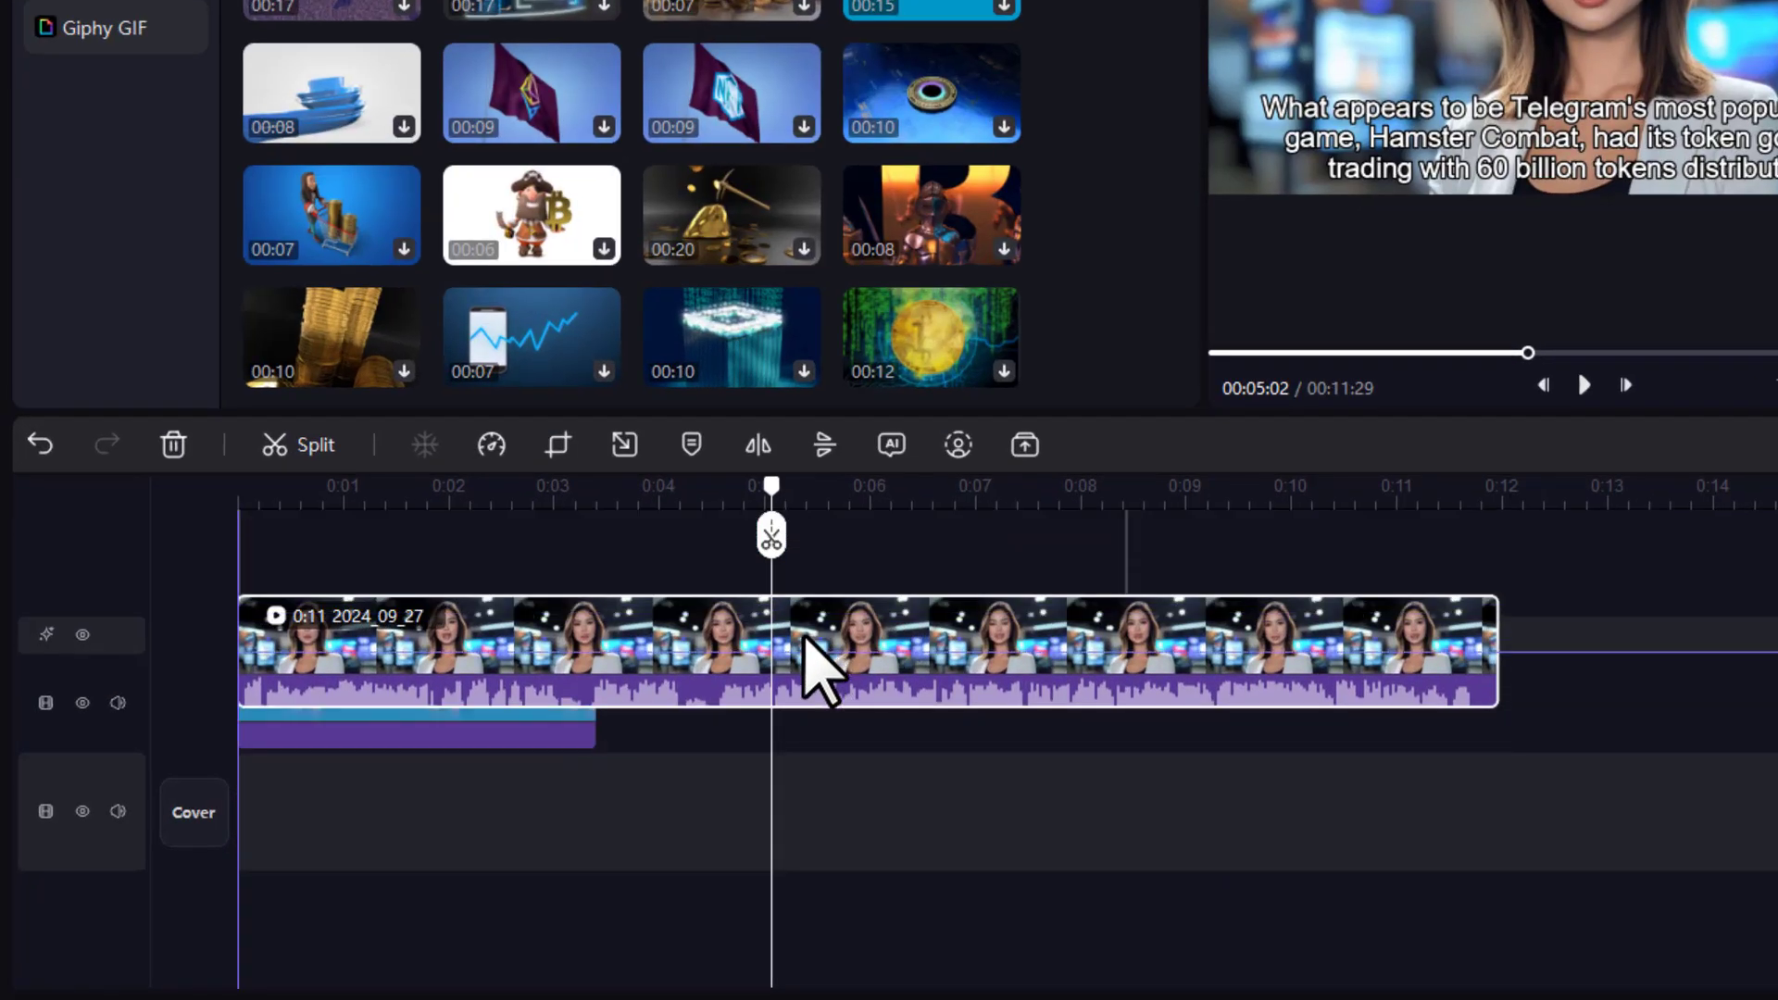
drag(820, 670, 812, 646)
Remove the avatar's background and shrink her into the lower-left corner of the preview
click(493, 514)
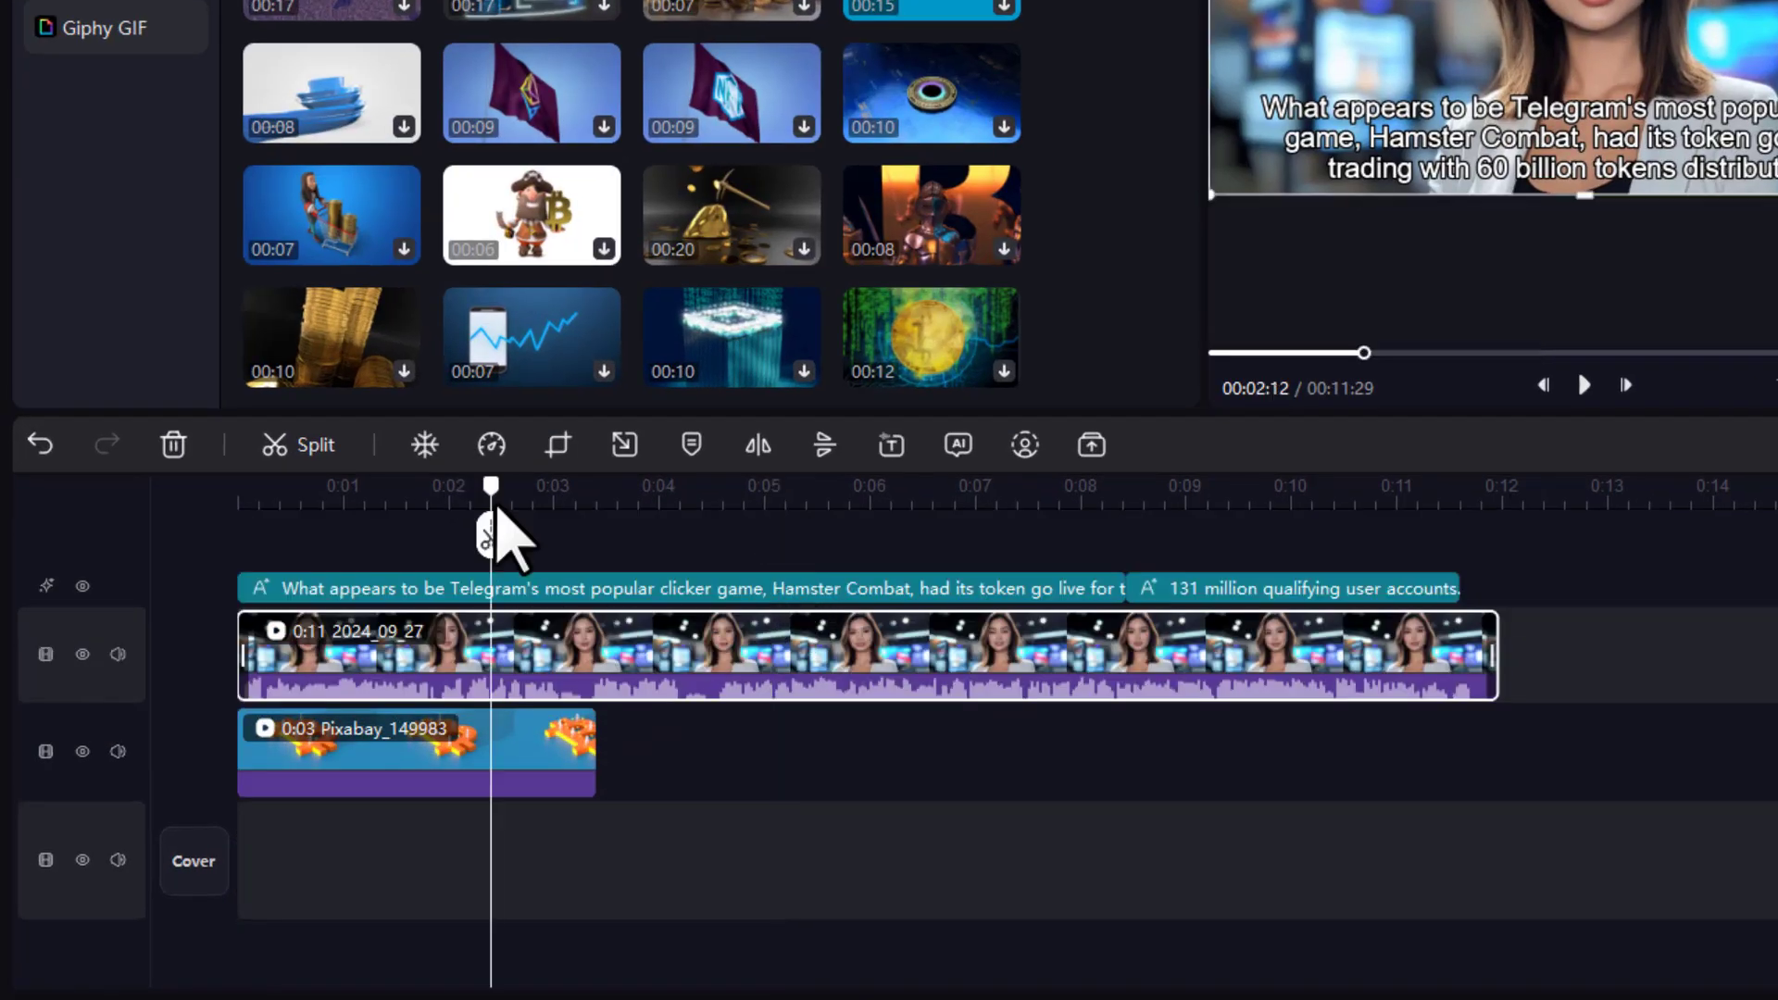
right_click(460, 667)
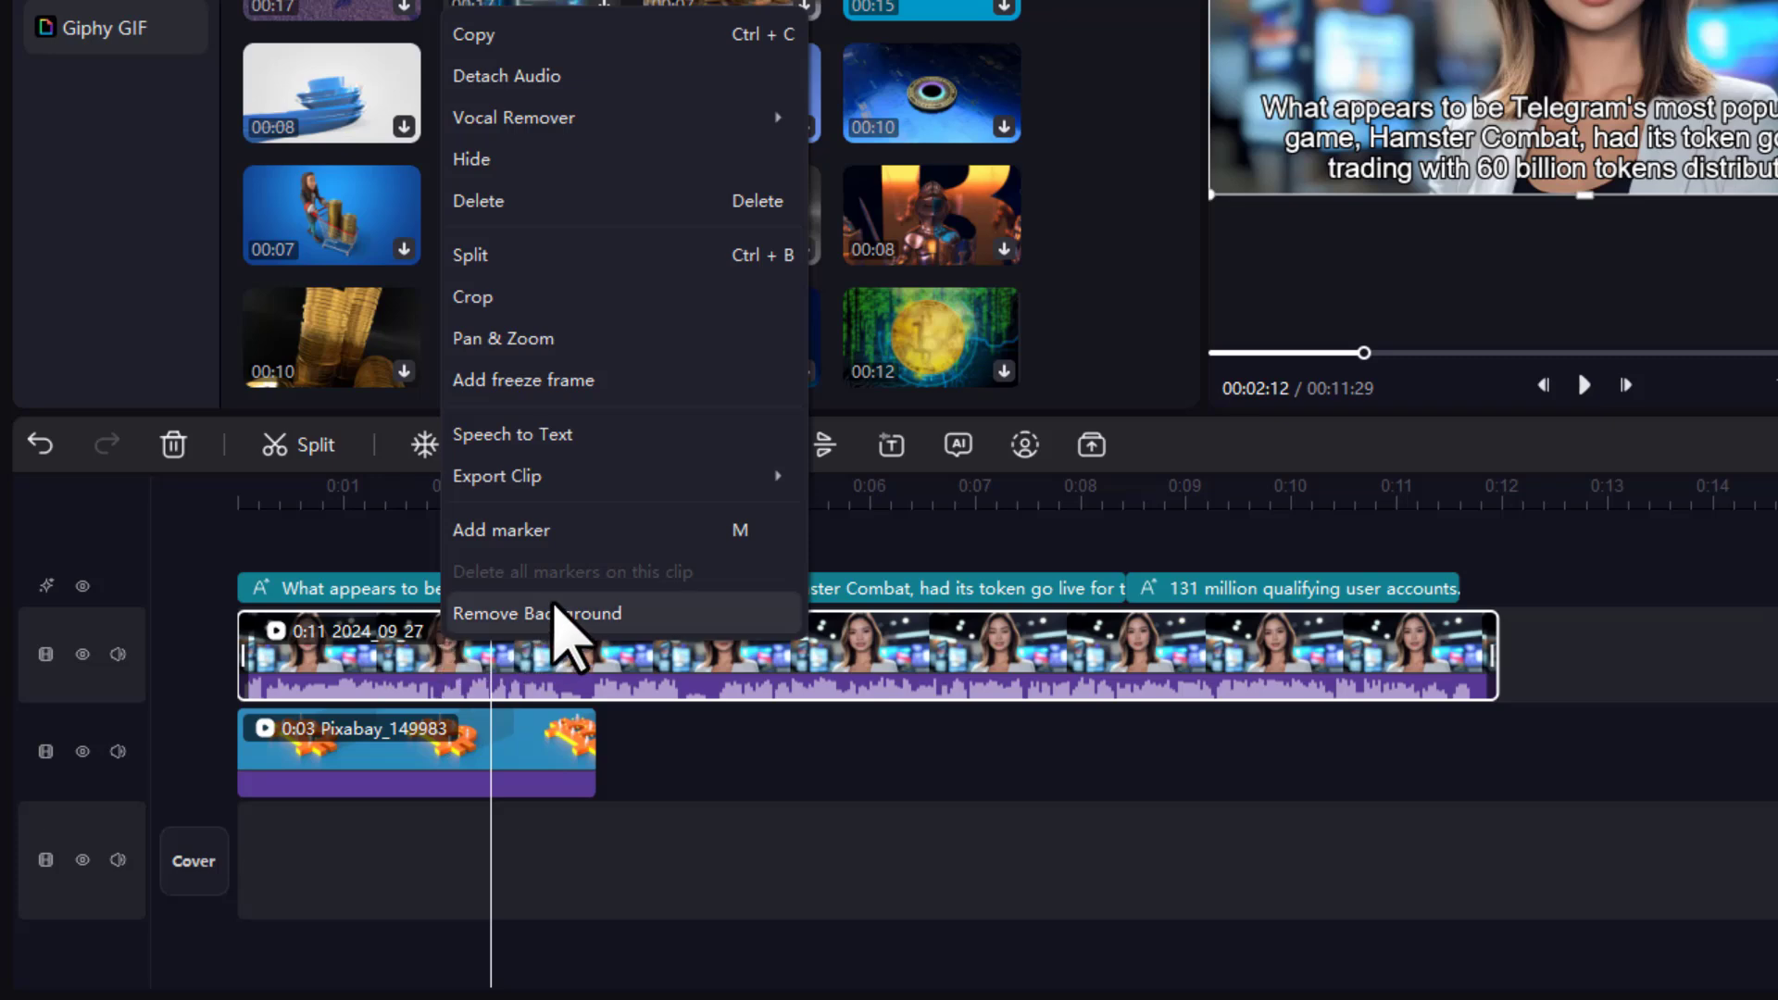
click(536, 613)
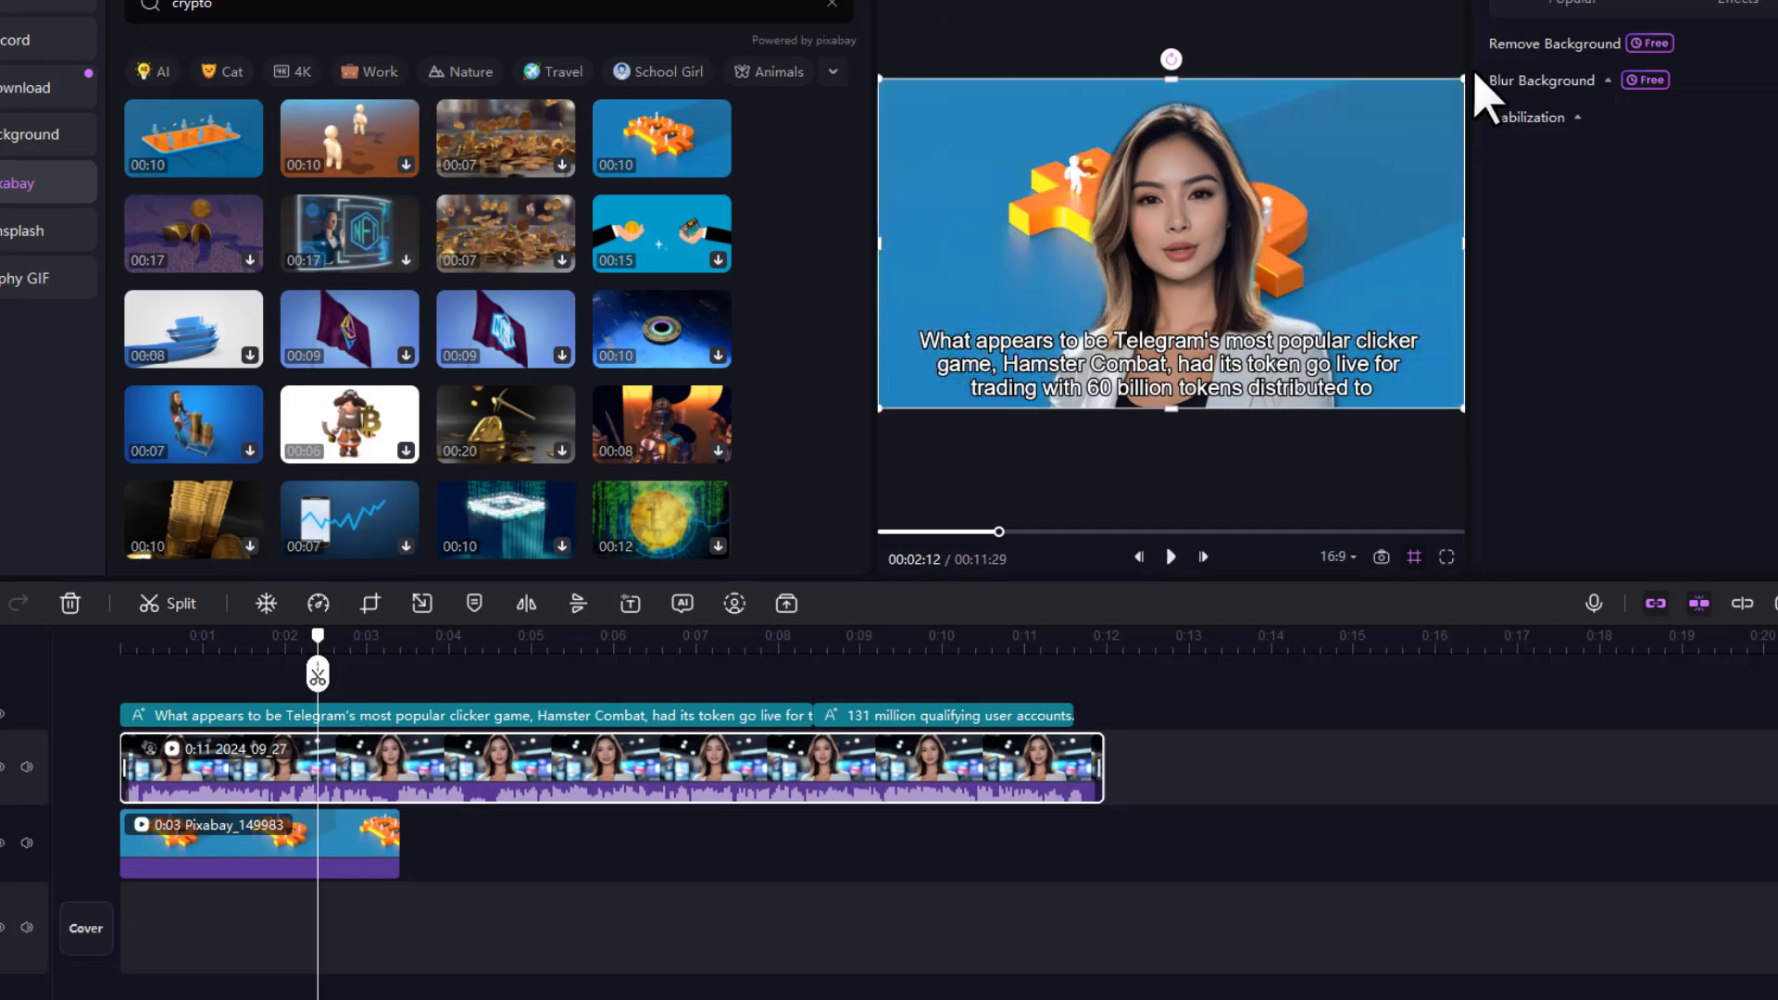
drag(1445, 100, 1223, 250)
drag(1057, 277, 972, 333)
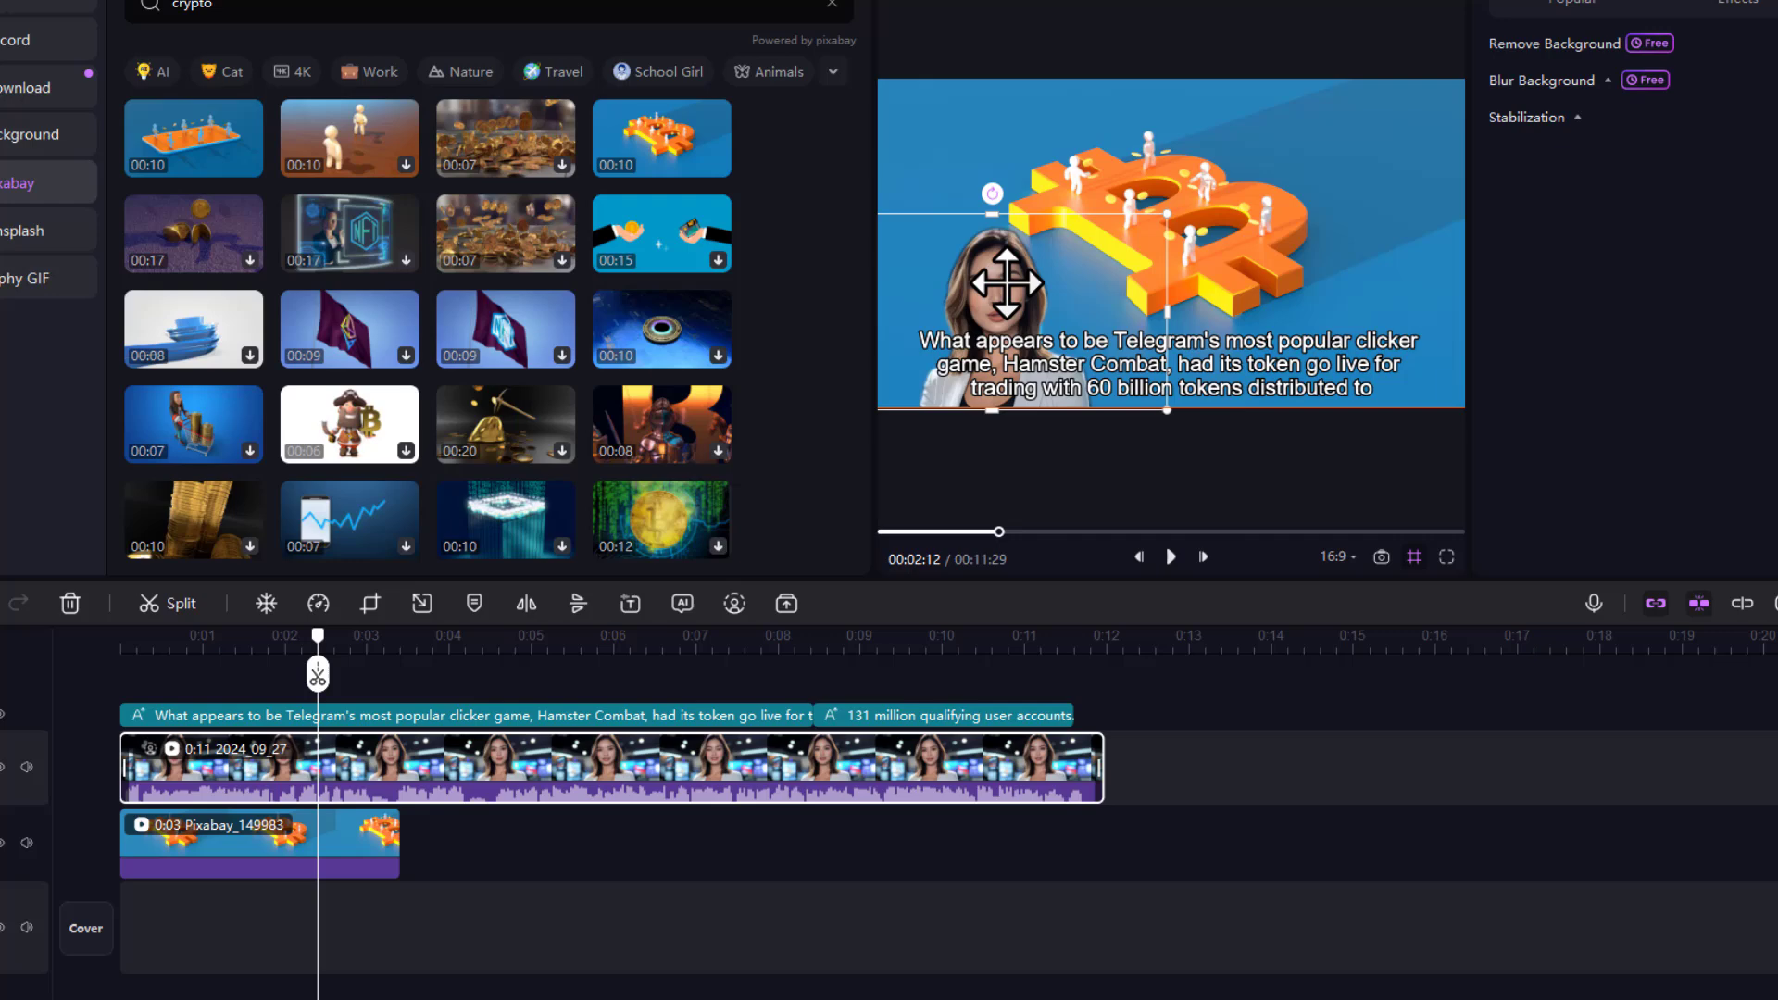
Extend the Bitcoin clip to 7 seconds and check playback around 6–9 seconds
drag(400, 845, 875, 845)
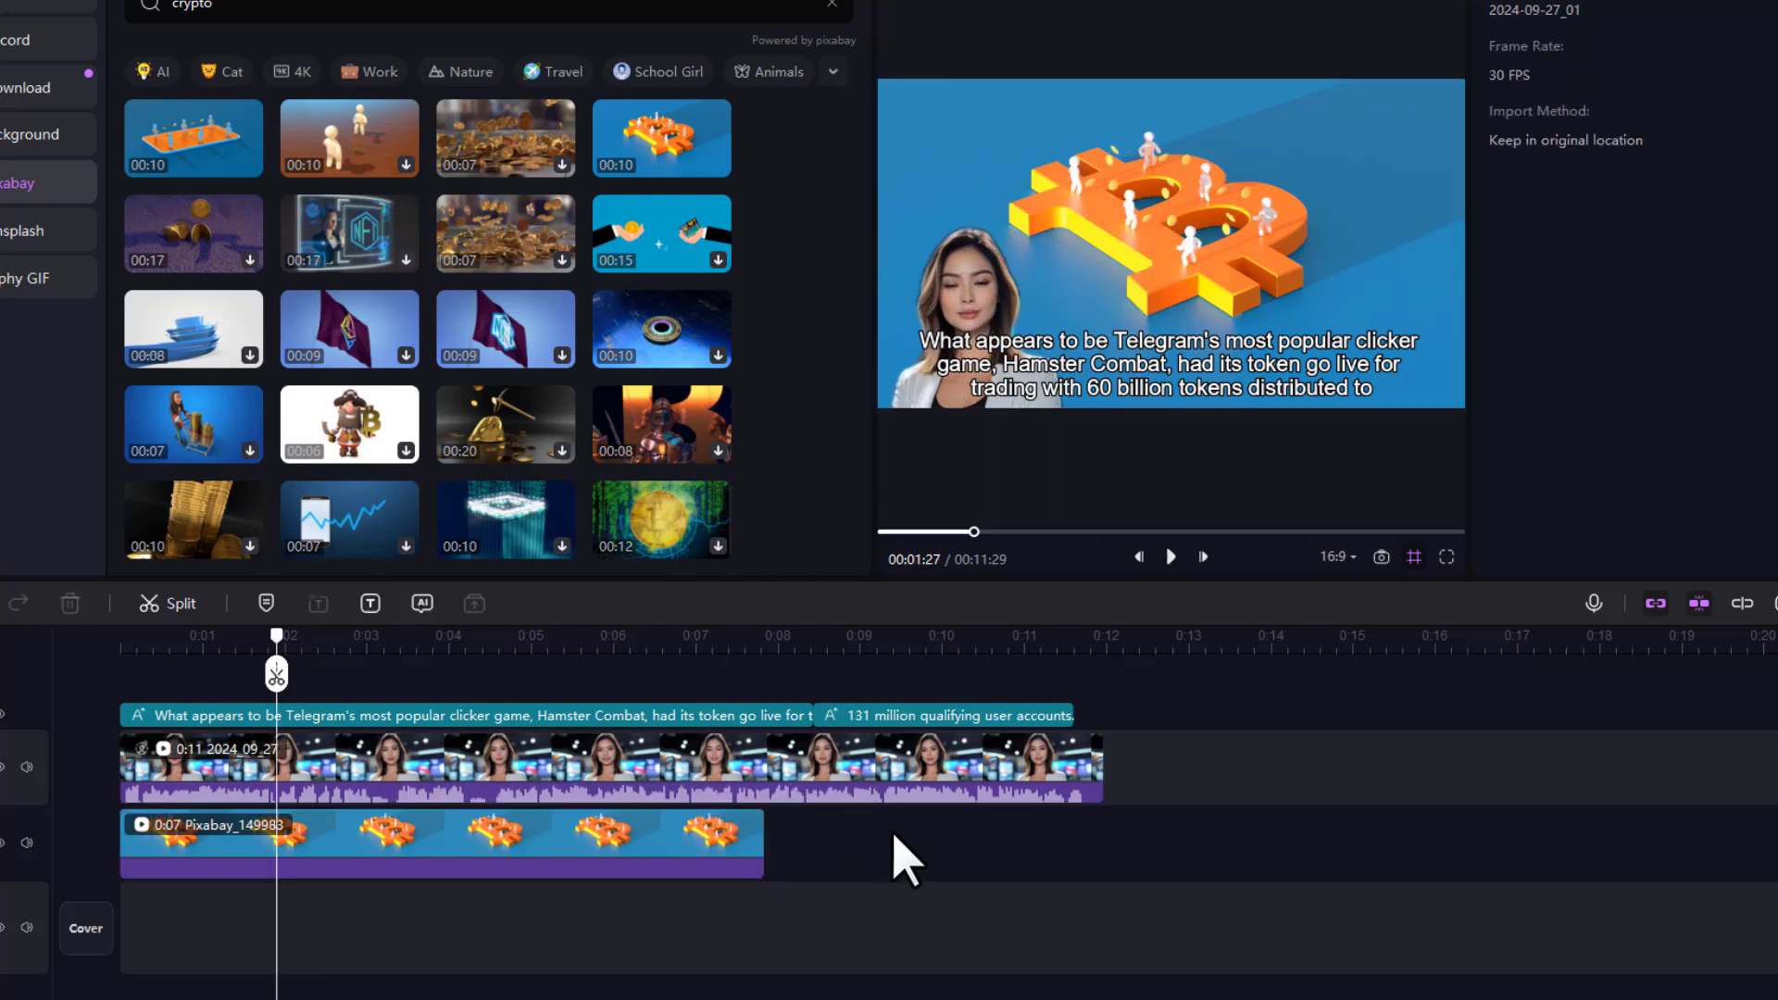
click(889, 661)
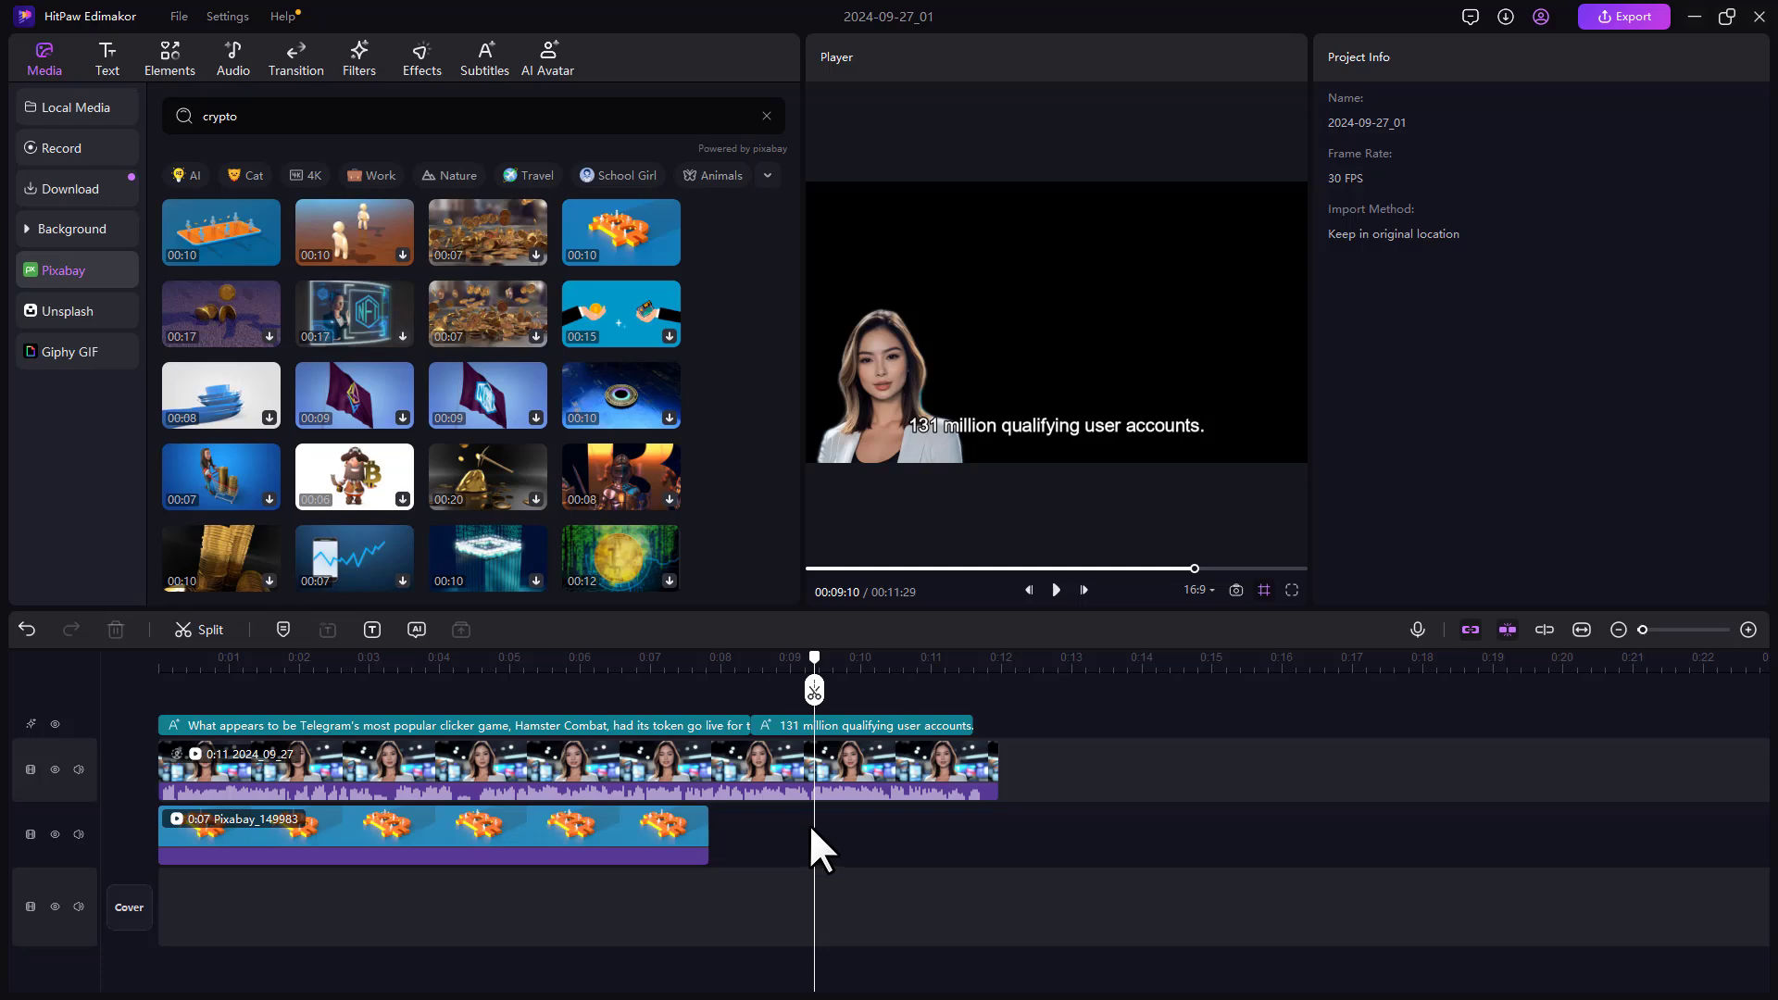
click(603, 665)
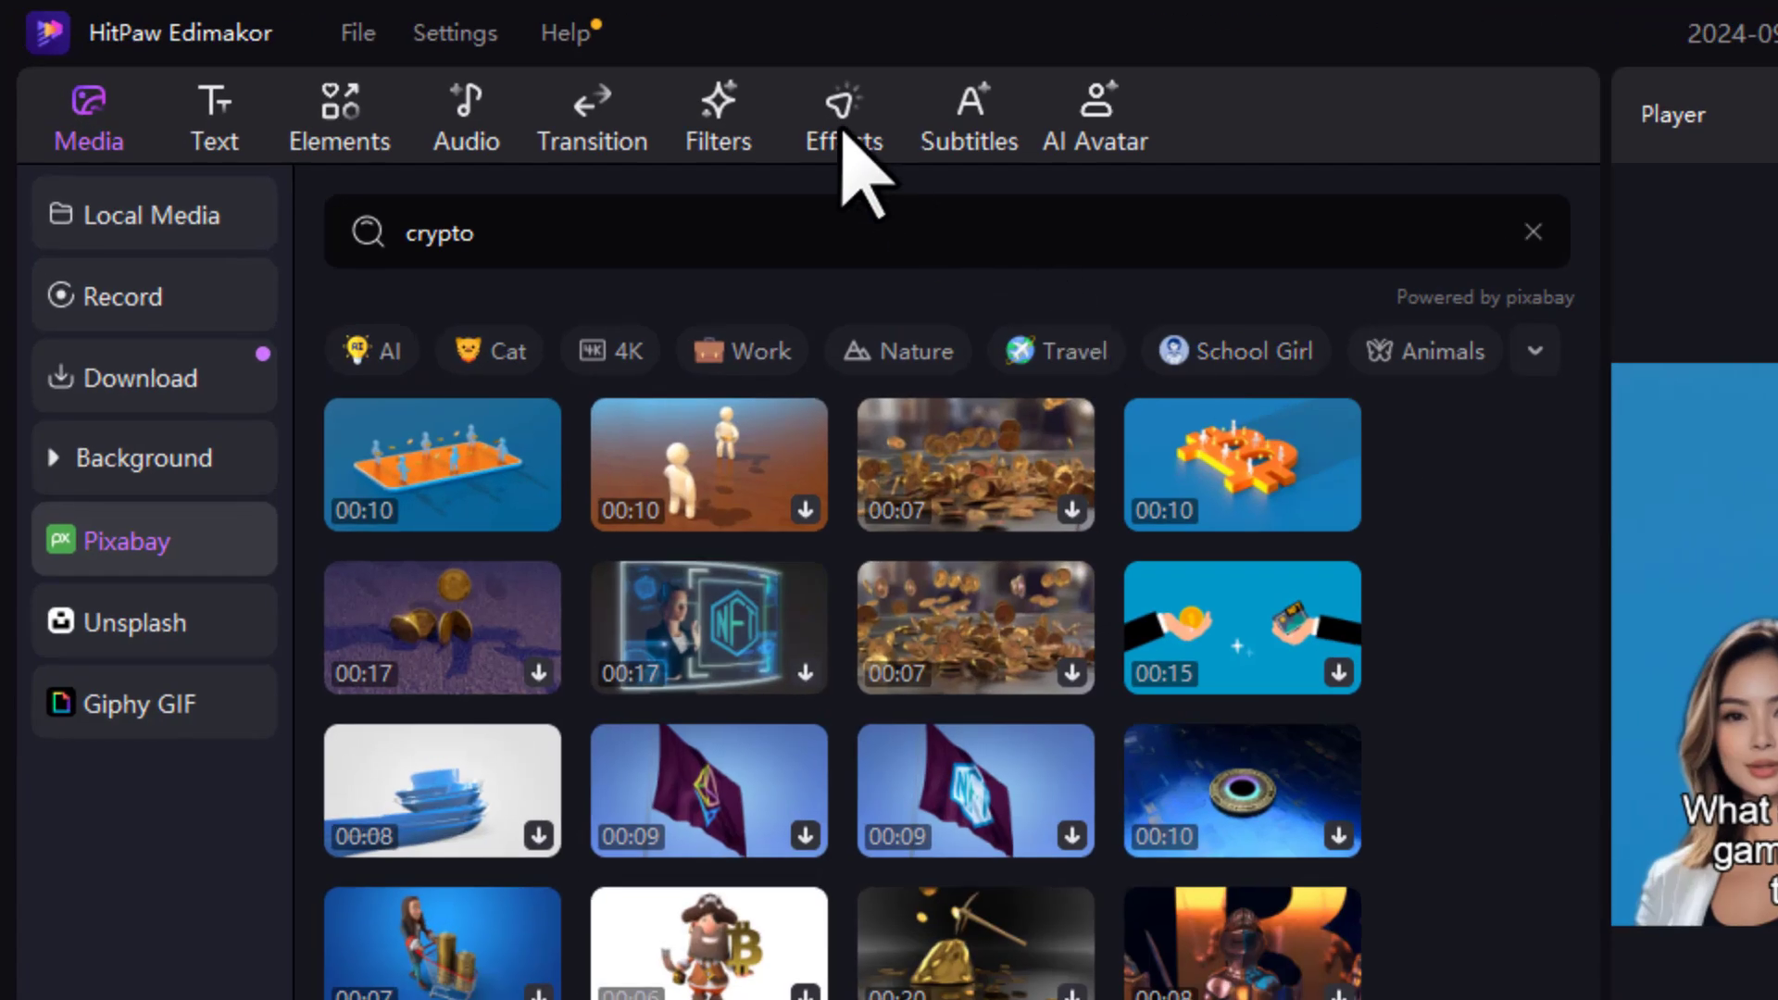
Browse the Effects, Filters, Transition, Audio, Elements and Text libraries, then show the Media recording options
click(421, 58)
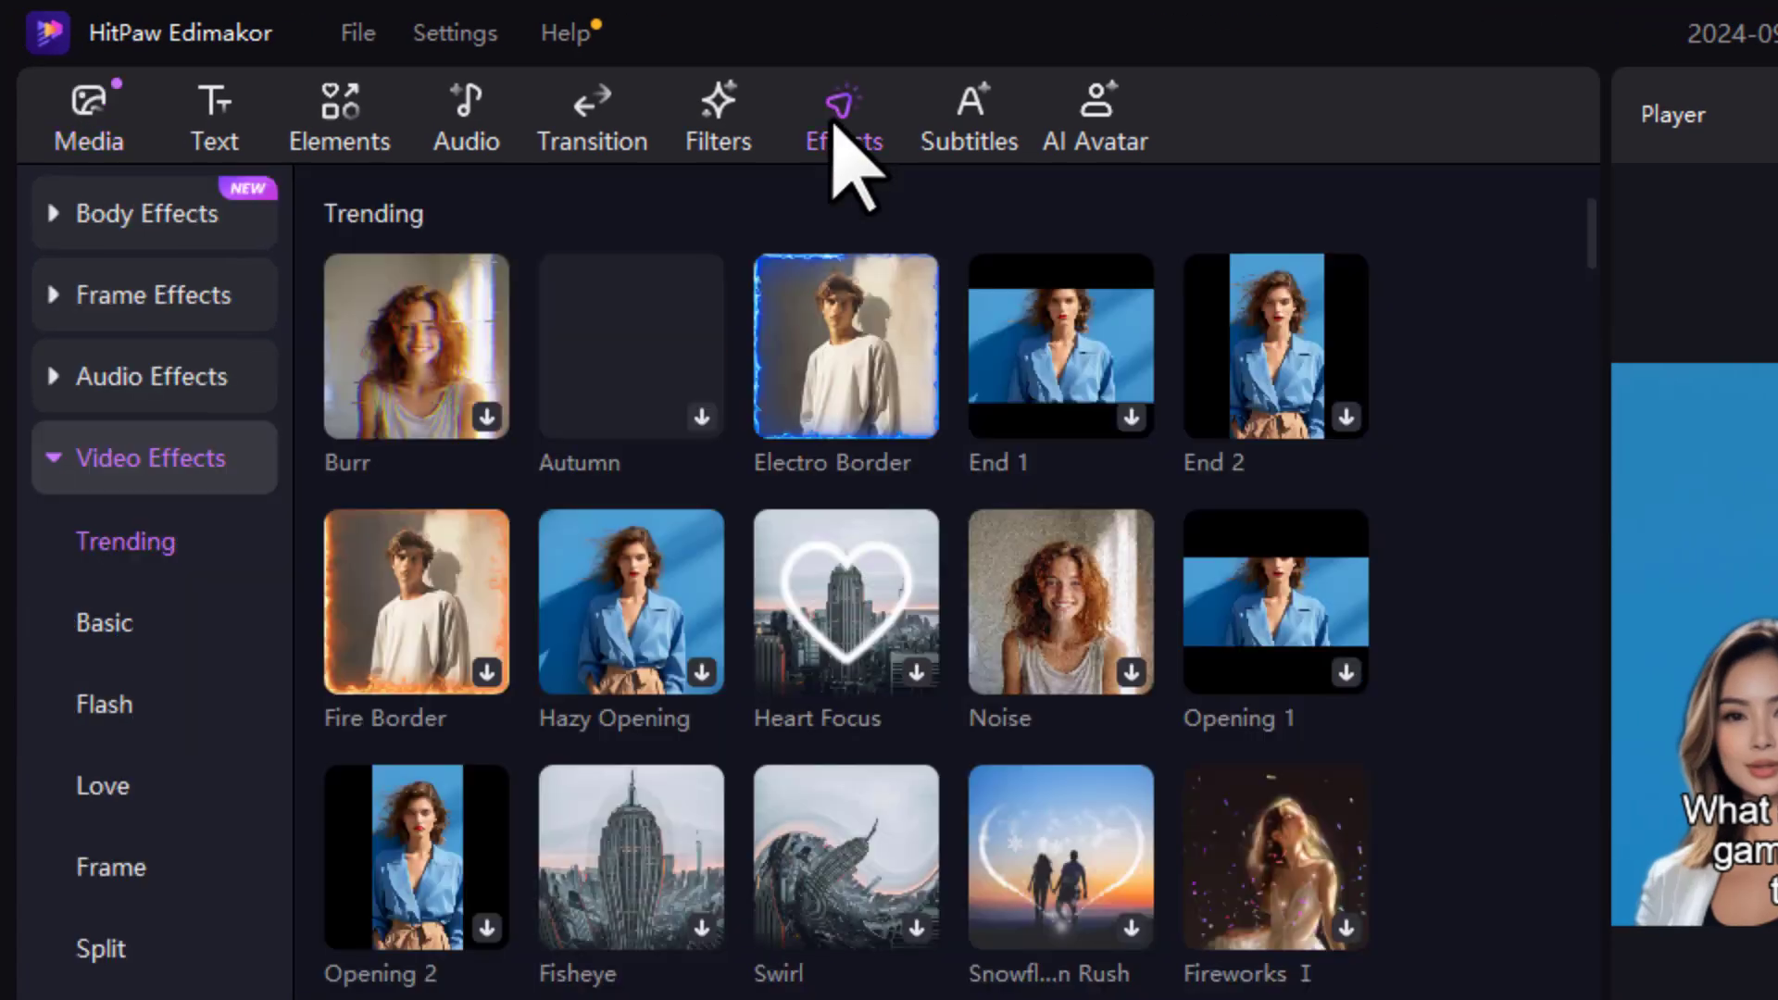
mouse_move(1060, 347)
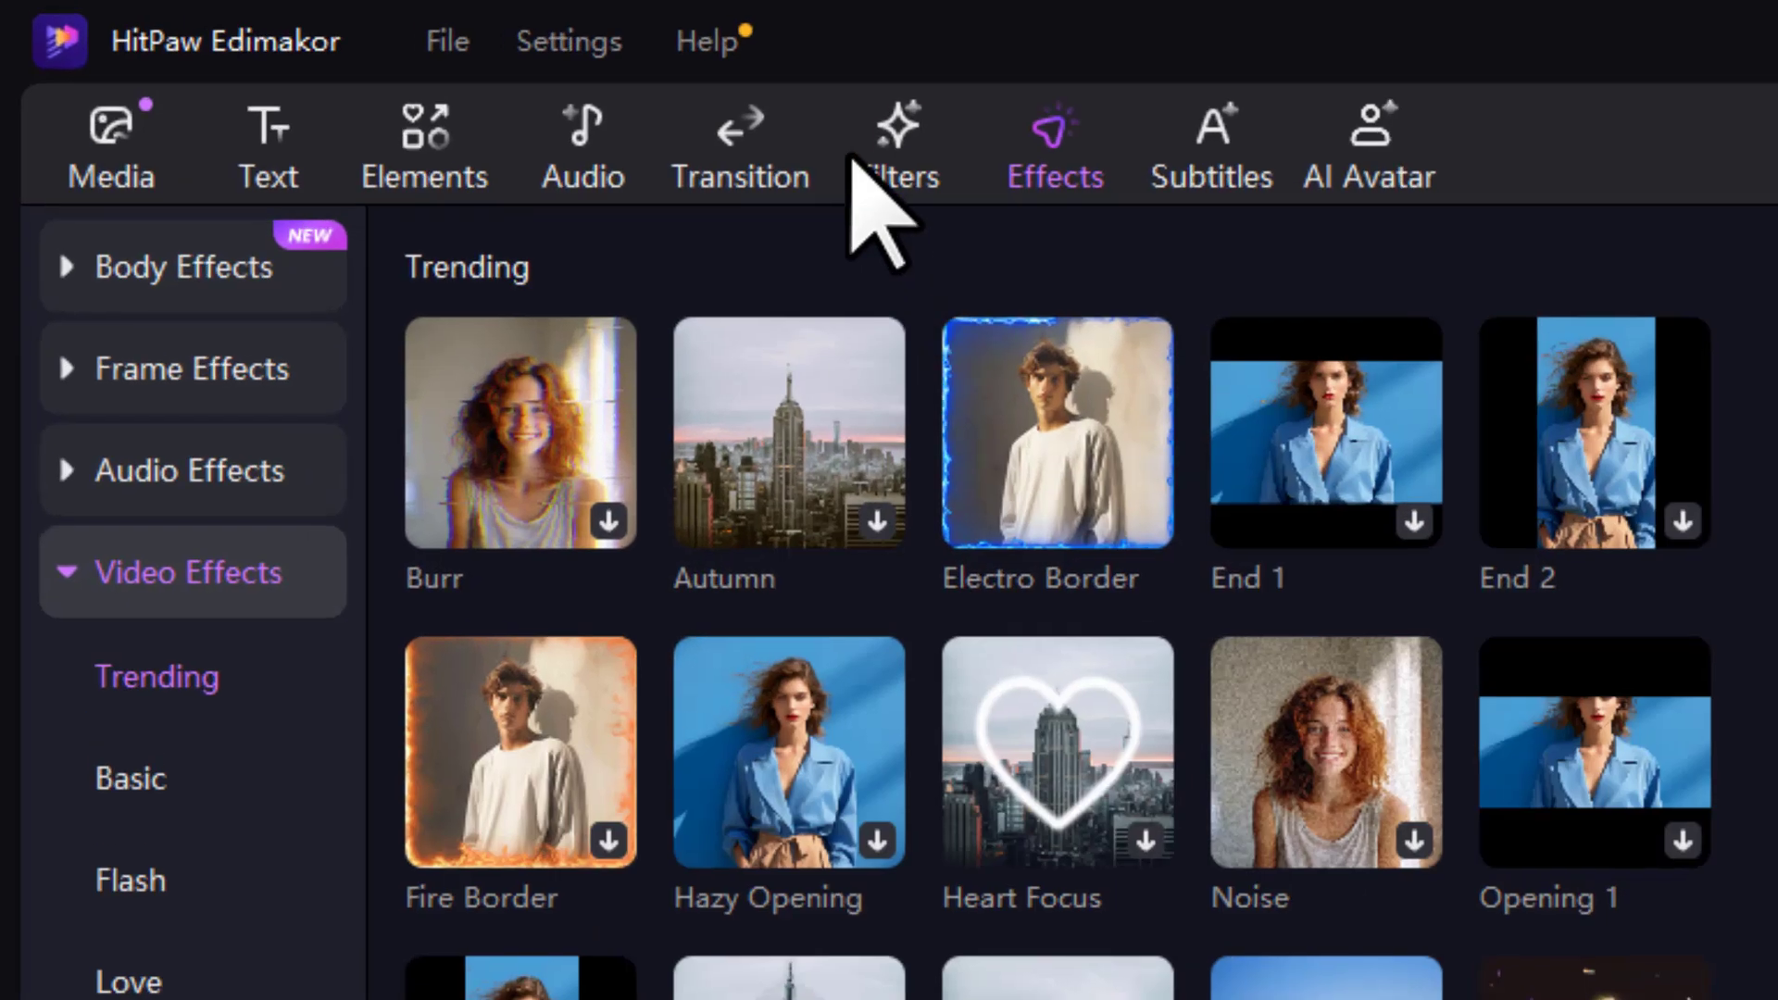
click(858, 167)
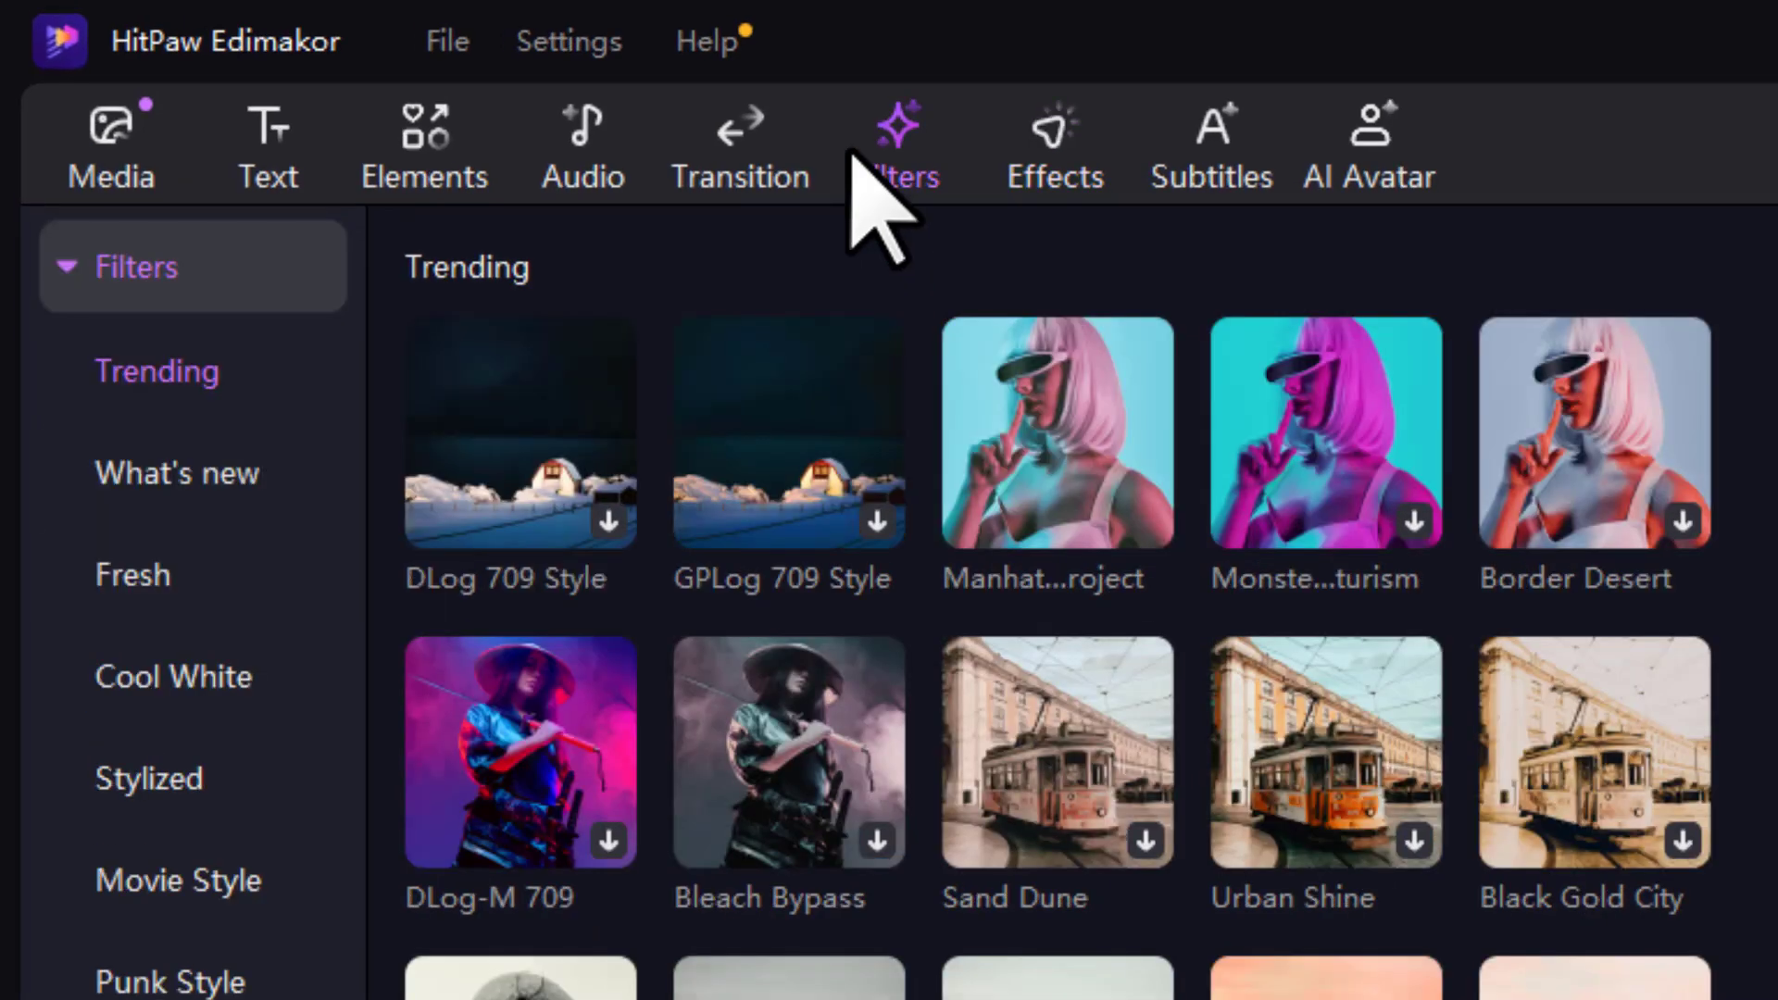
click(750, 174)
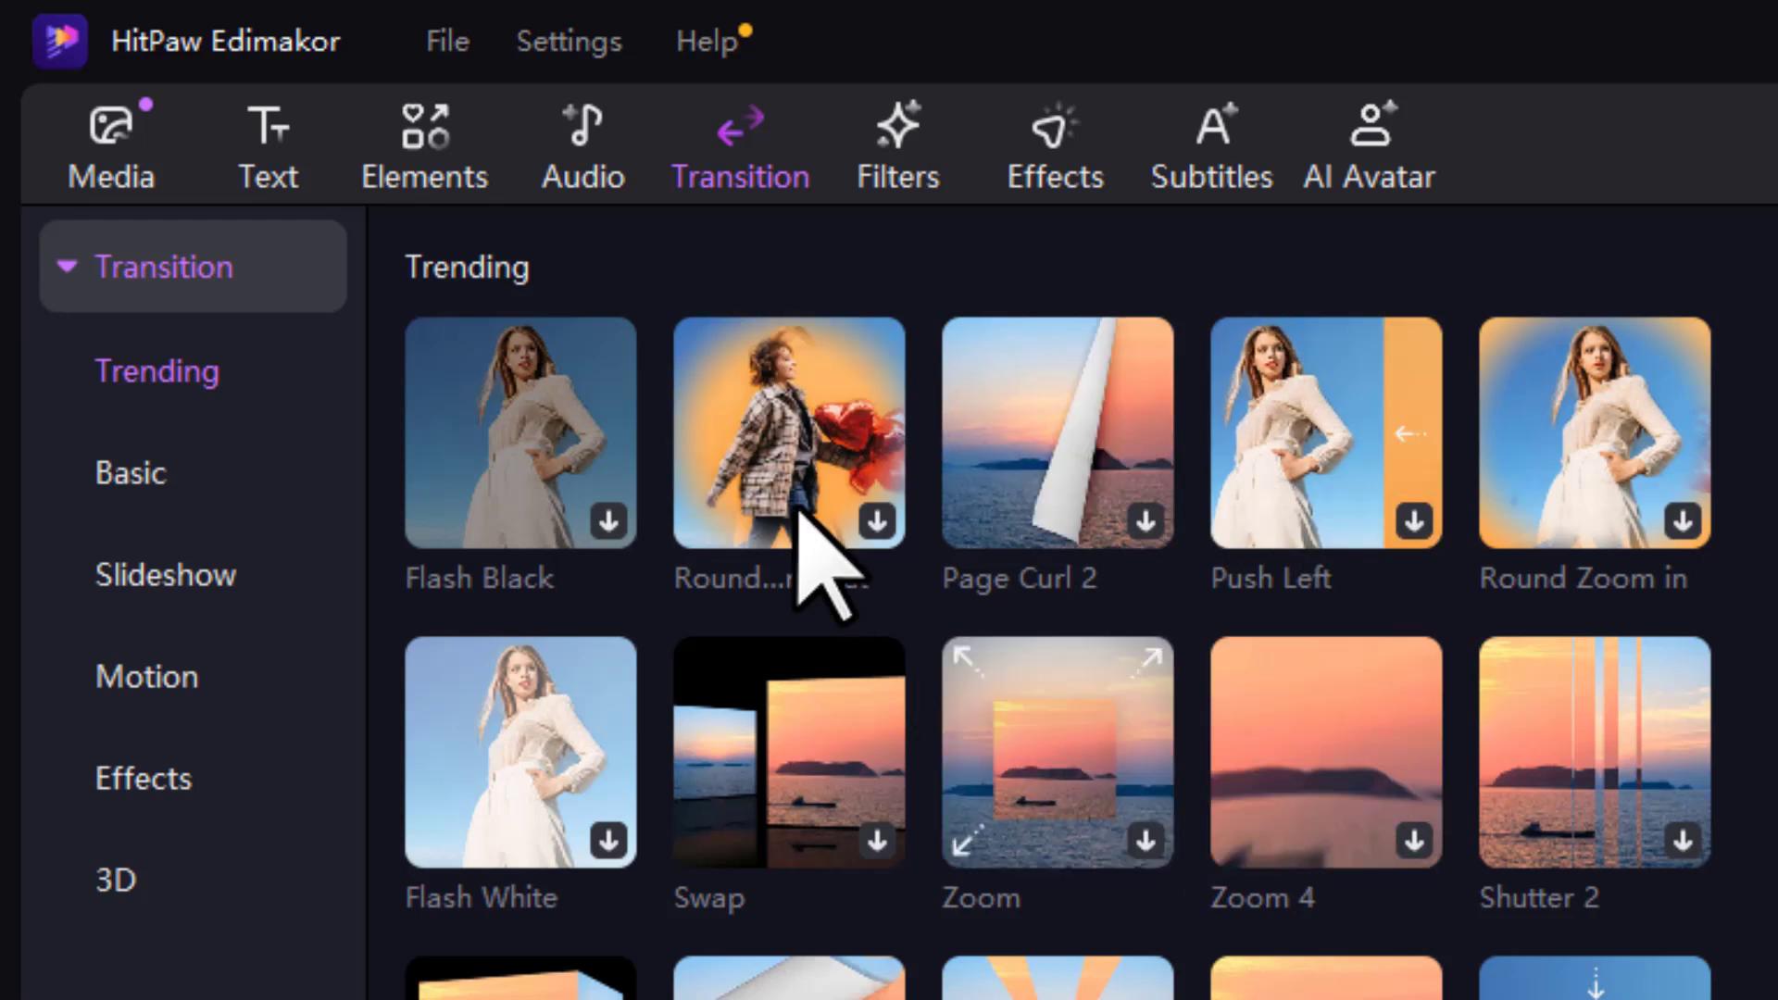
click(584, 153)
click(425, 154)
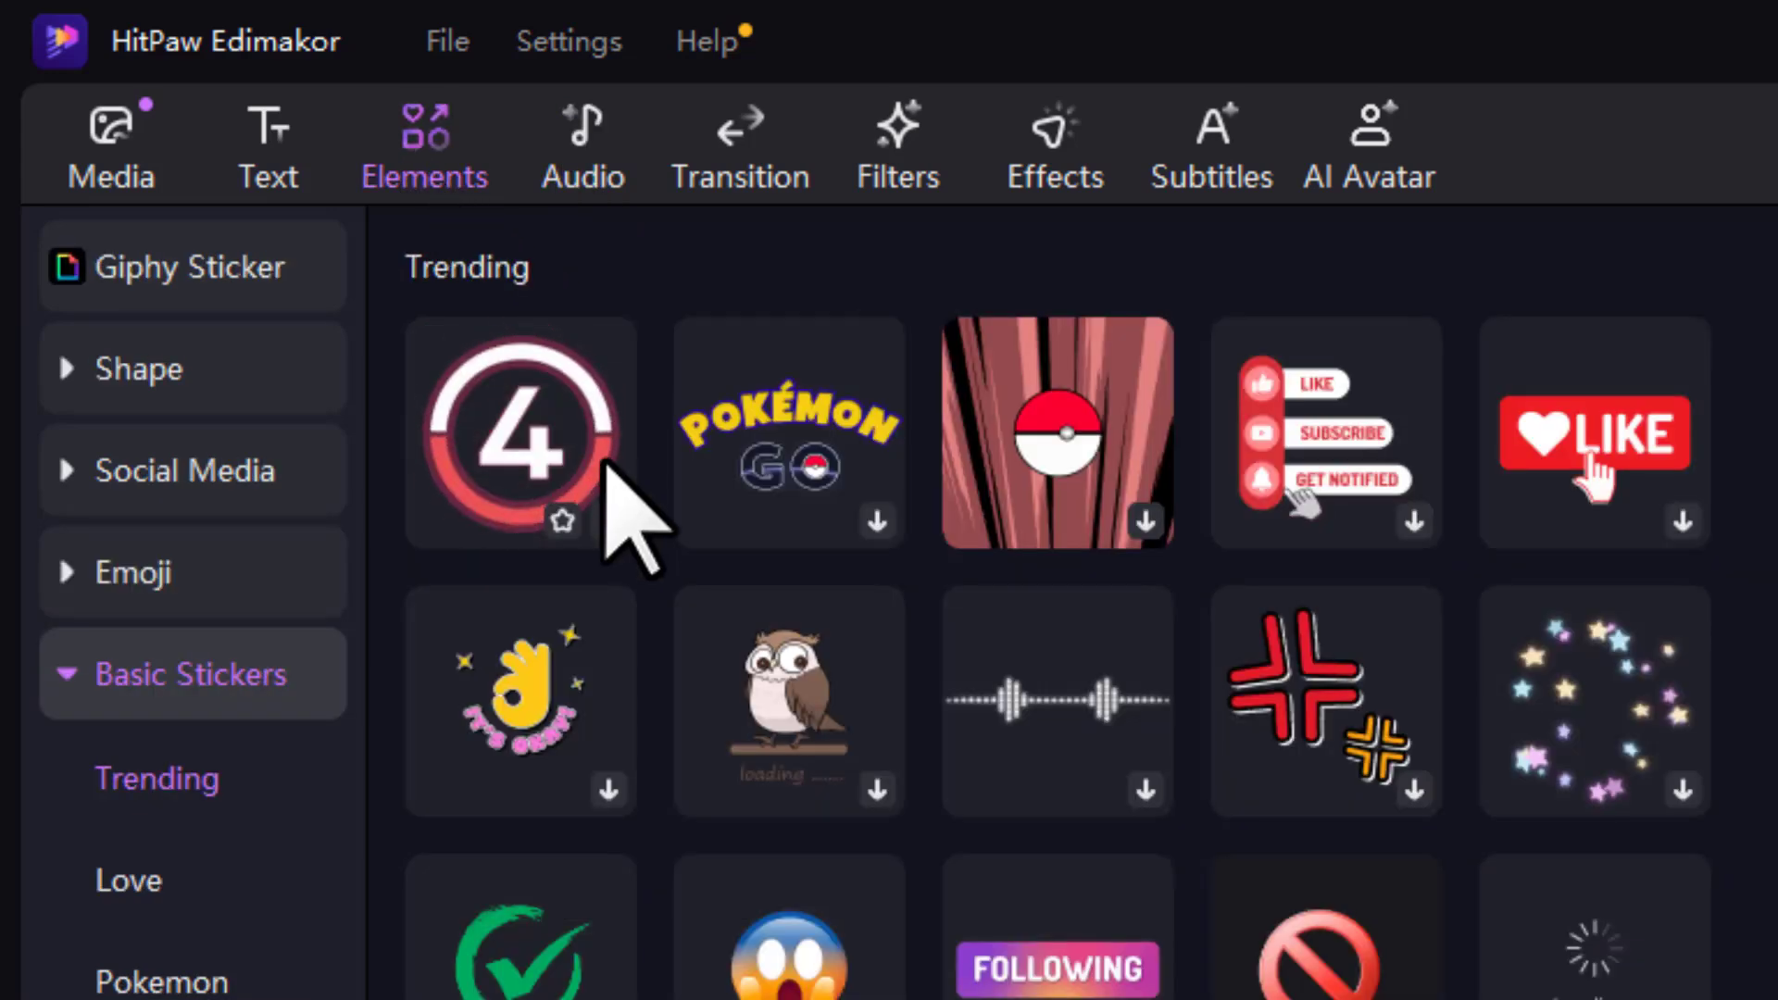
click(268, 146)
scroll(792, 584, down, 3)
scroll(791, 584, down, 2)
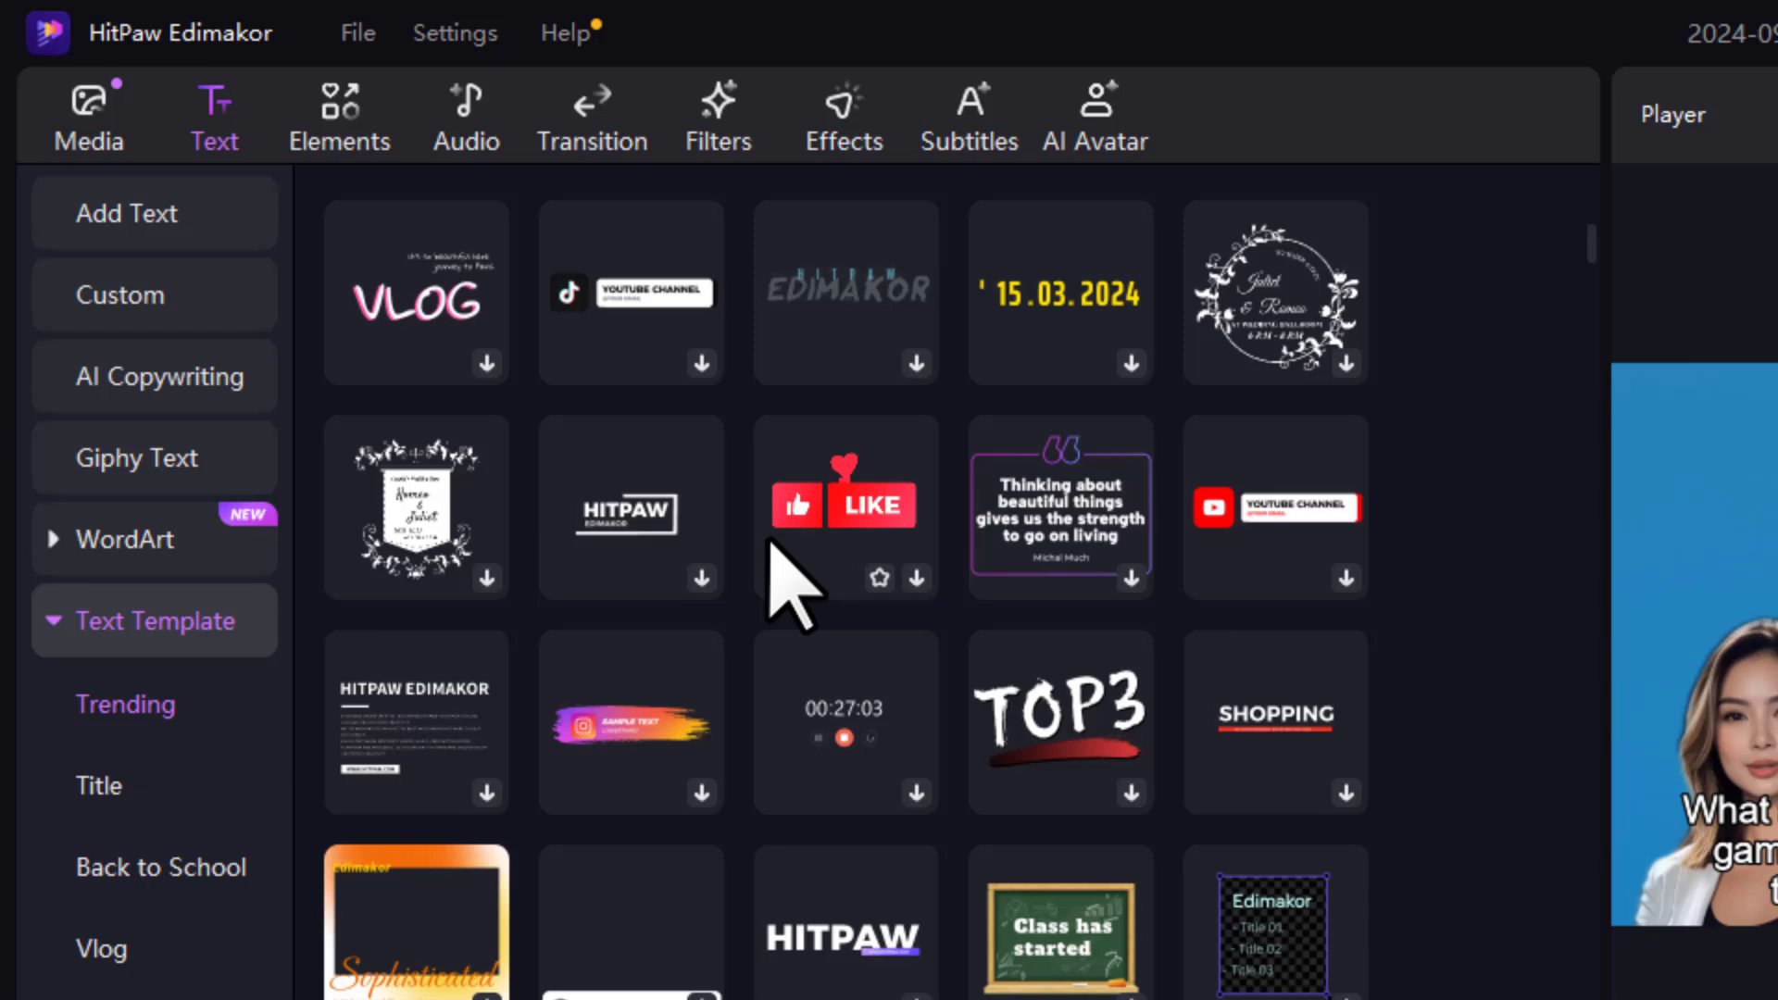
click(90, 125)
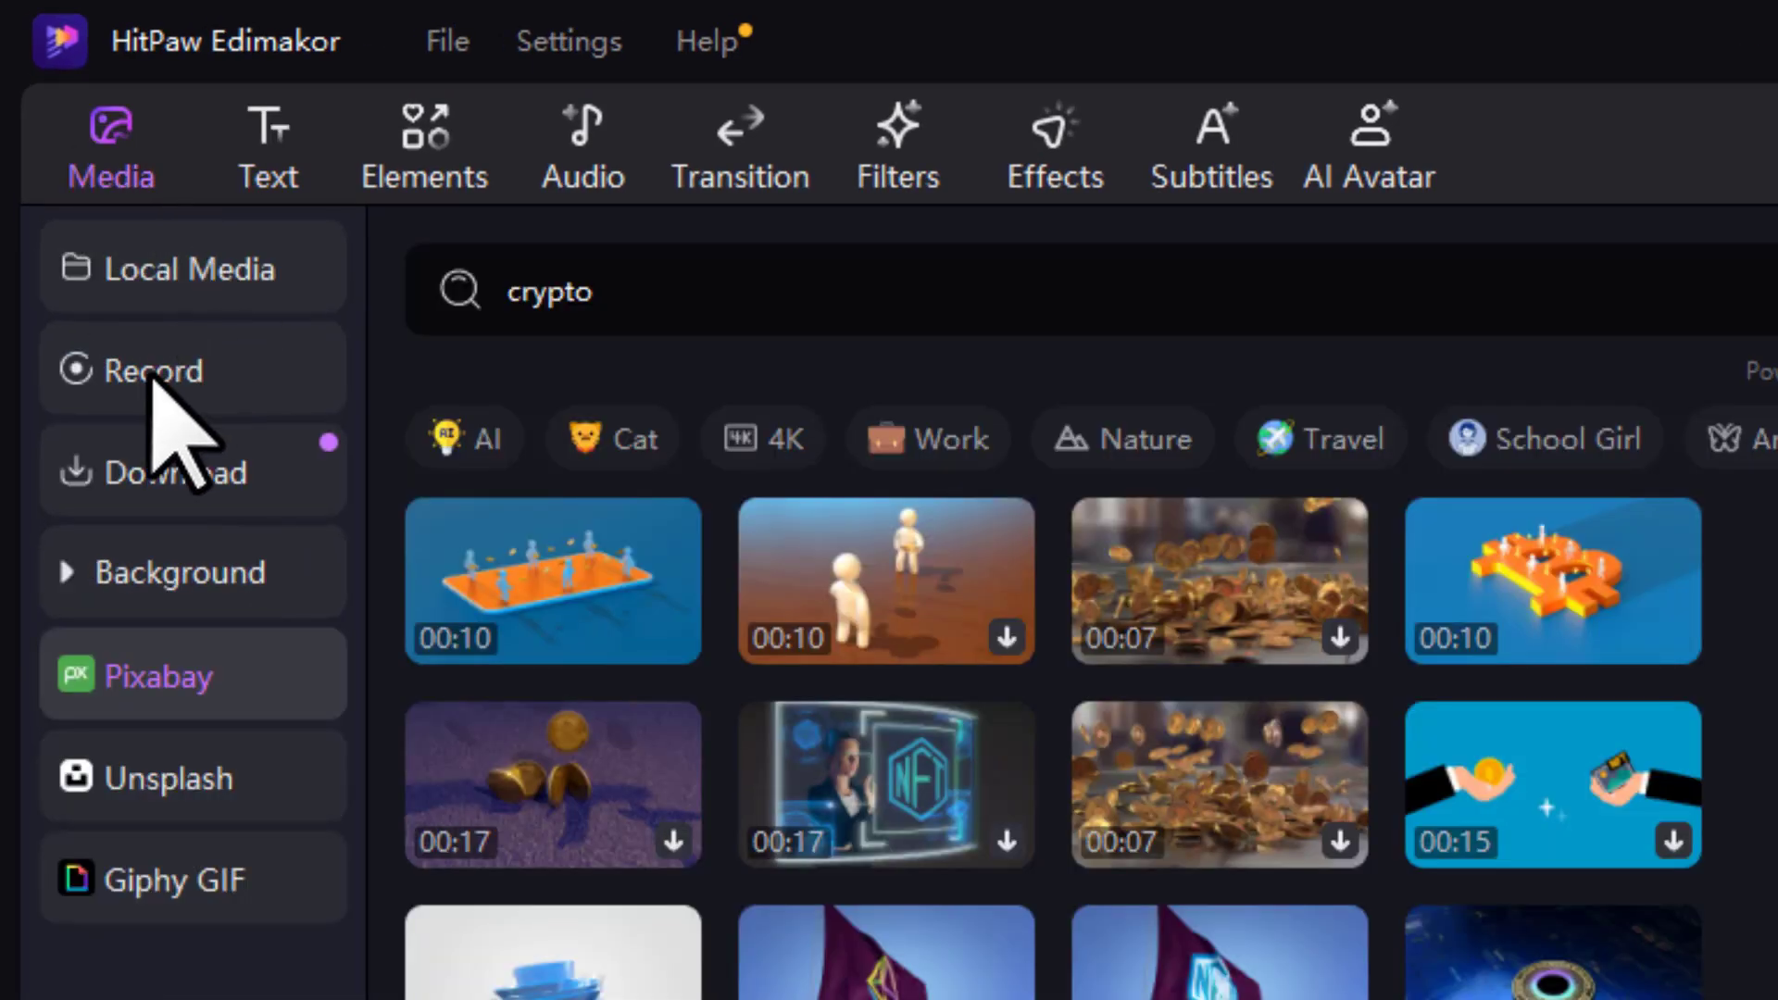
click(153, 371)
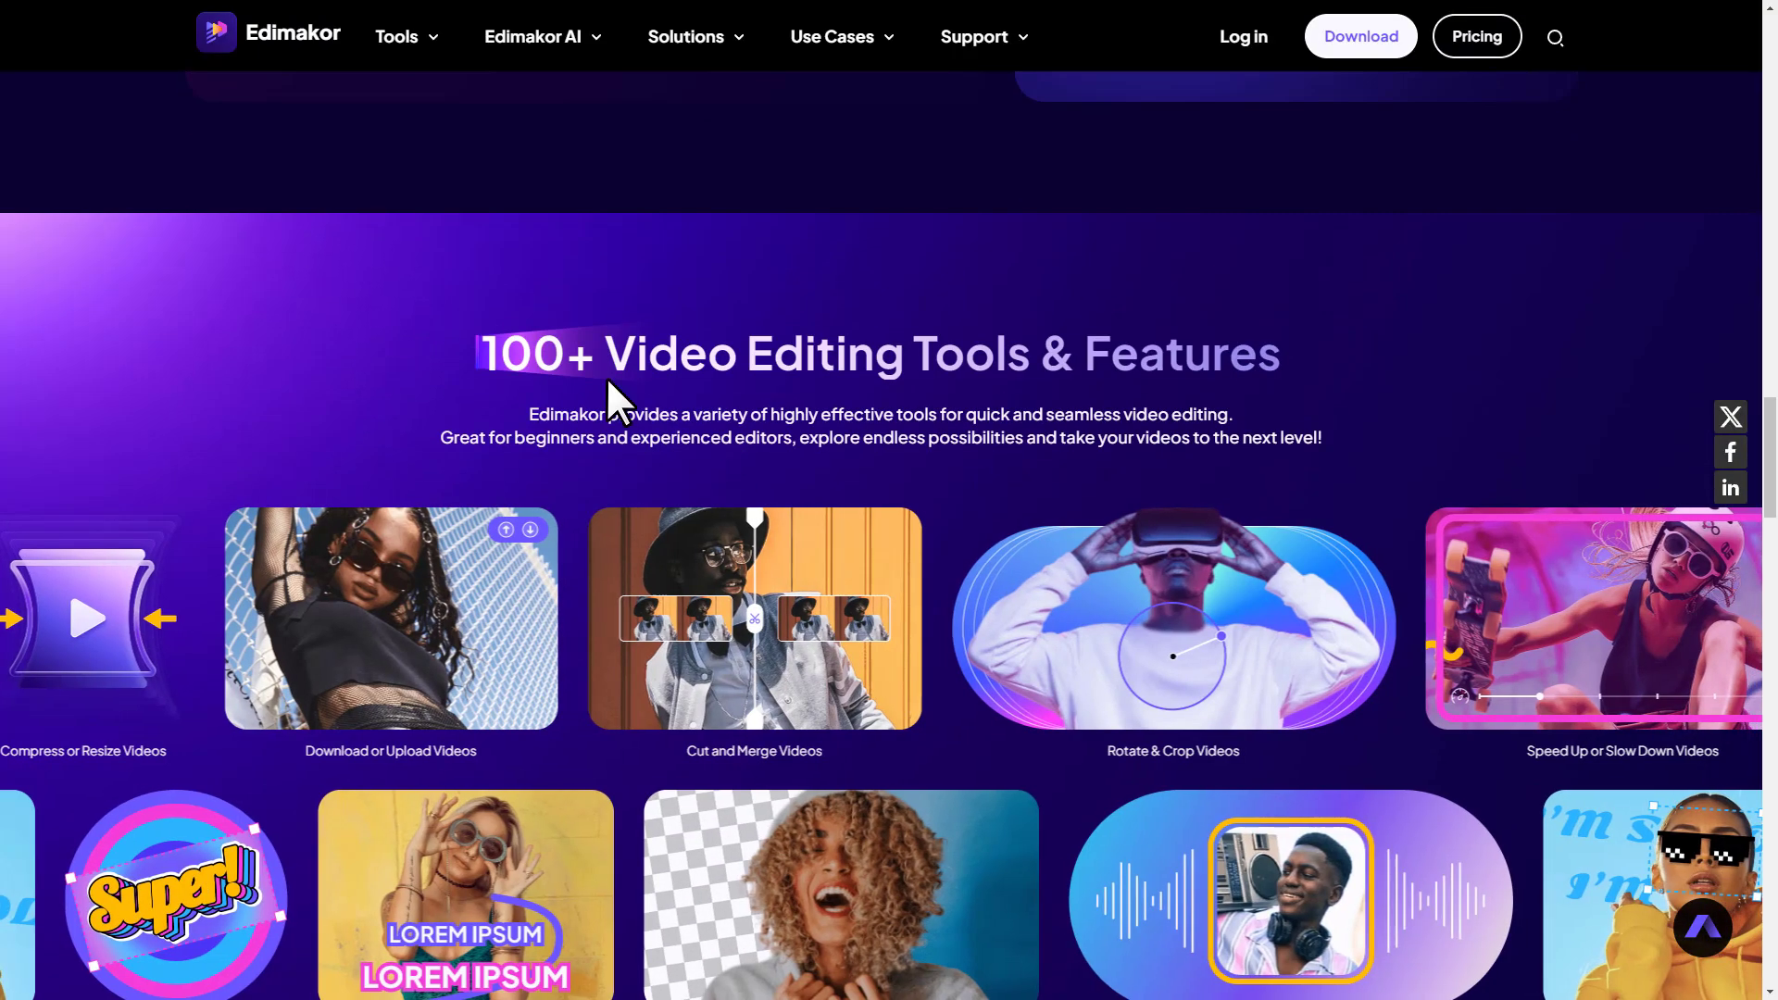
Highlight the '100+ Video Editing Tools & Features' heading on the Edimakor website
drag(607, 377, 1339, 355)
scroll(1339, 354, down, 1)
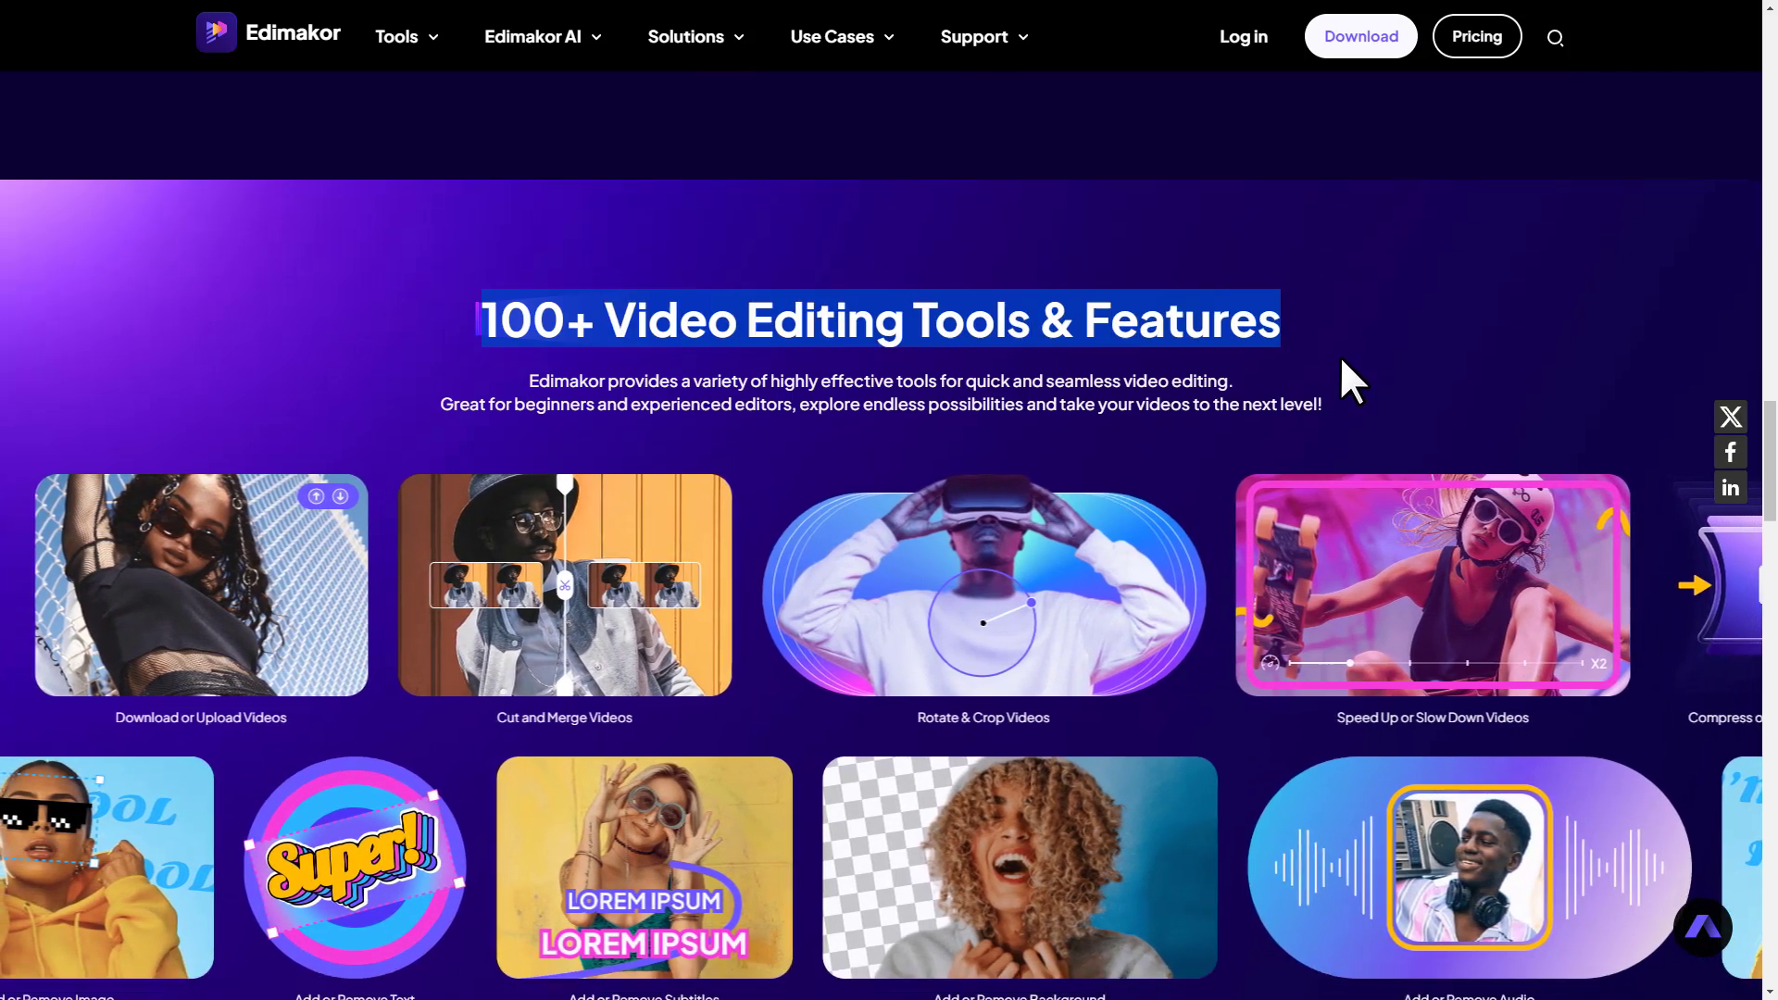
scroll(1340, 355, down, 2)
scroll(858, 694, up, 1)
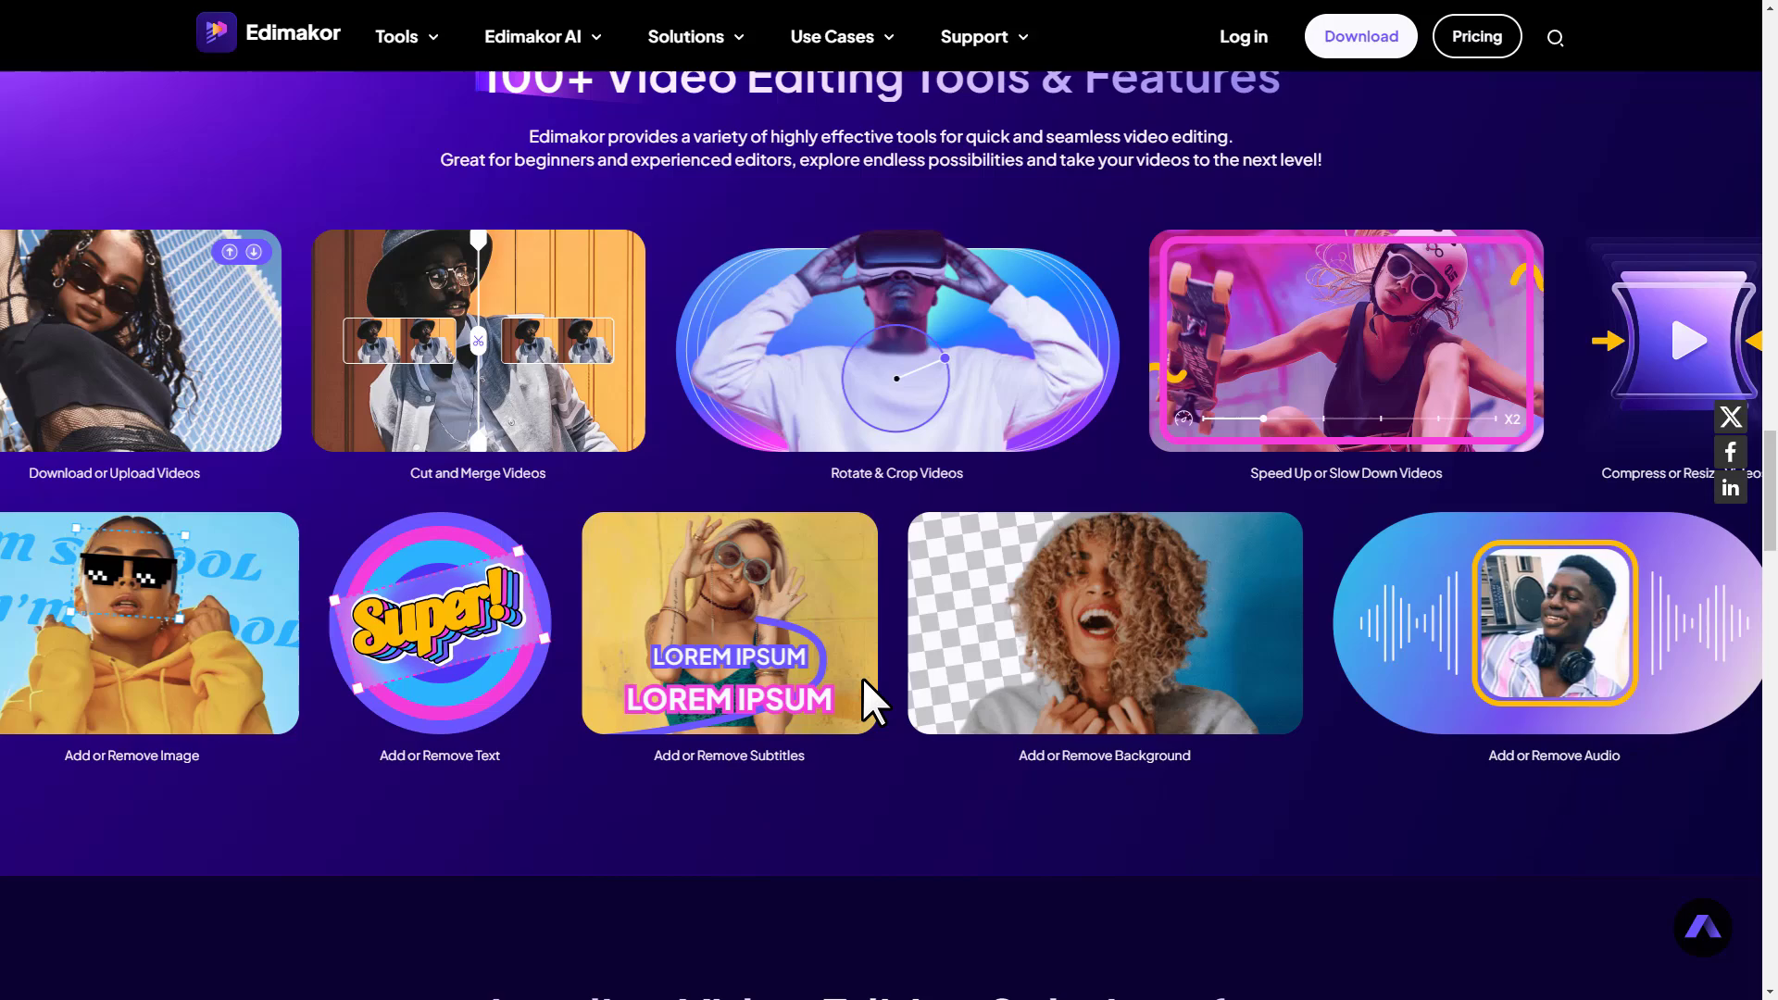
scroll(852, 482, up, 1)
scroll(851, 482, up, 2)
scroll(882, 398, up, 3)
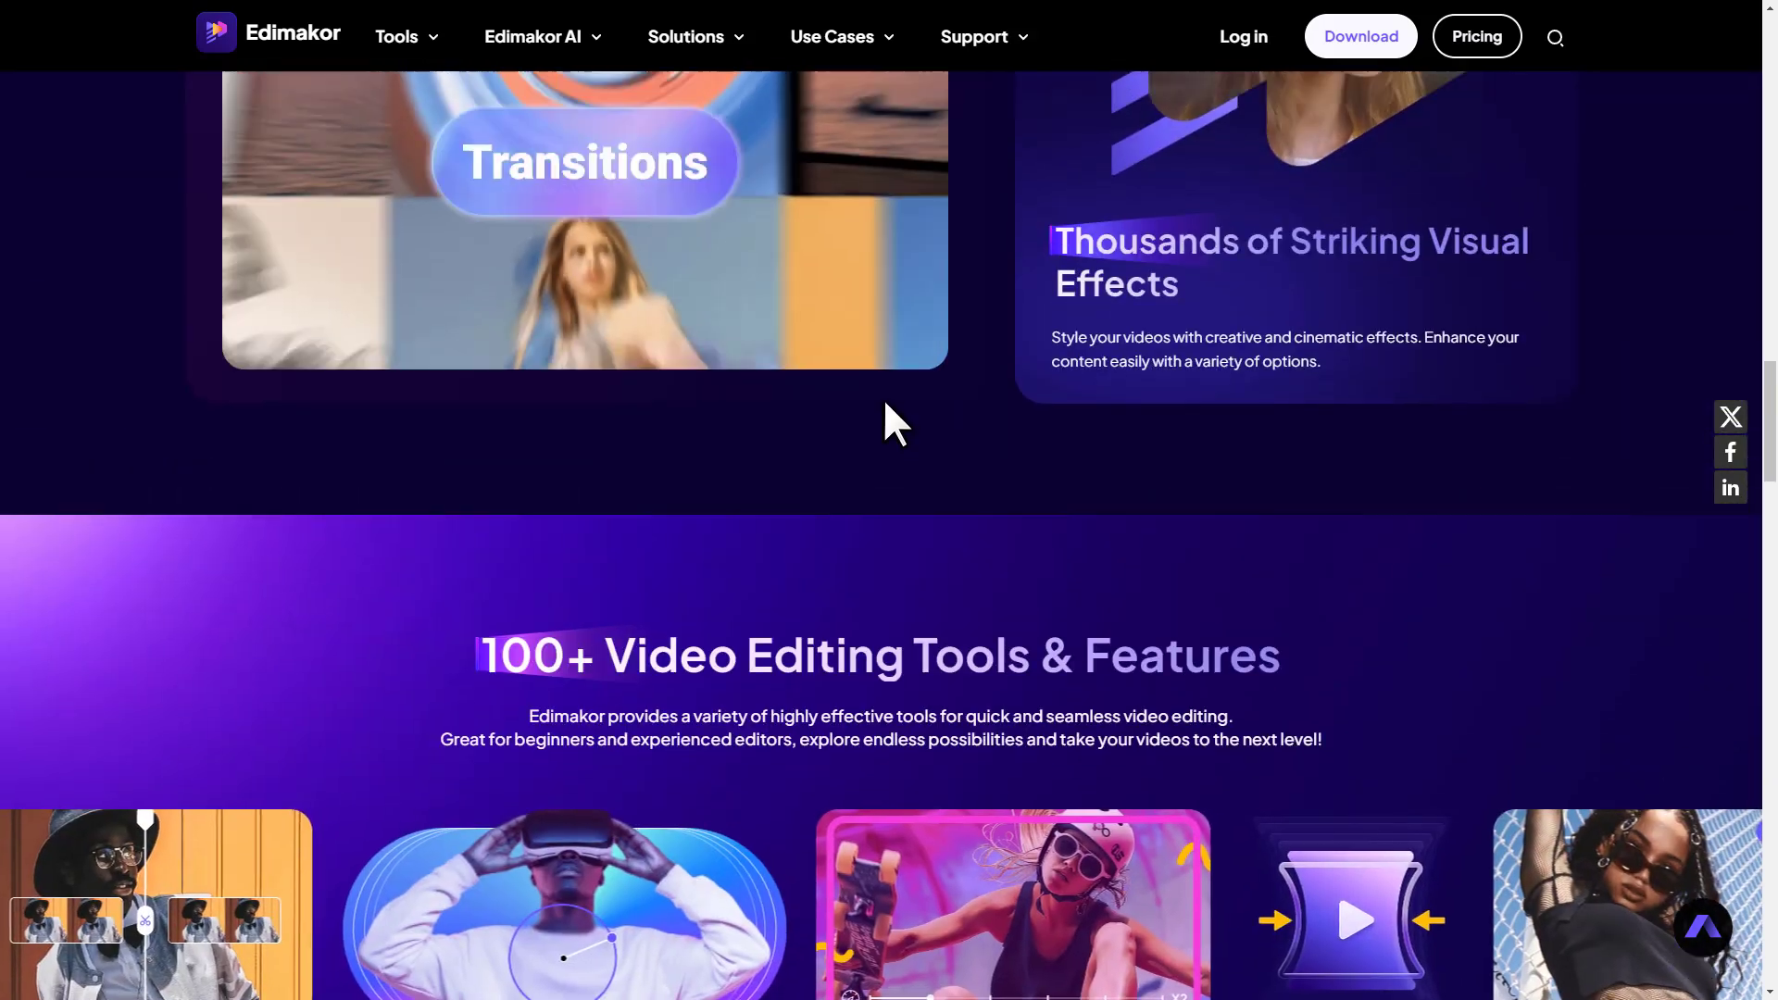
scroll(882, 399, up, 3)
scroll(883, 397, up, 2)
scroll(861, 403, up, 3)
scroll(848, 423, up, 2)
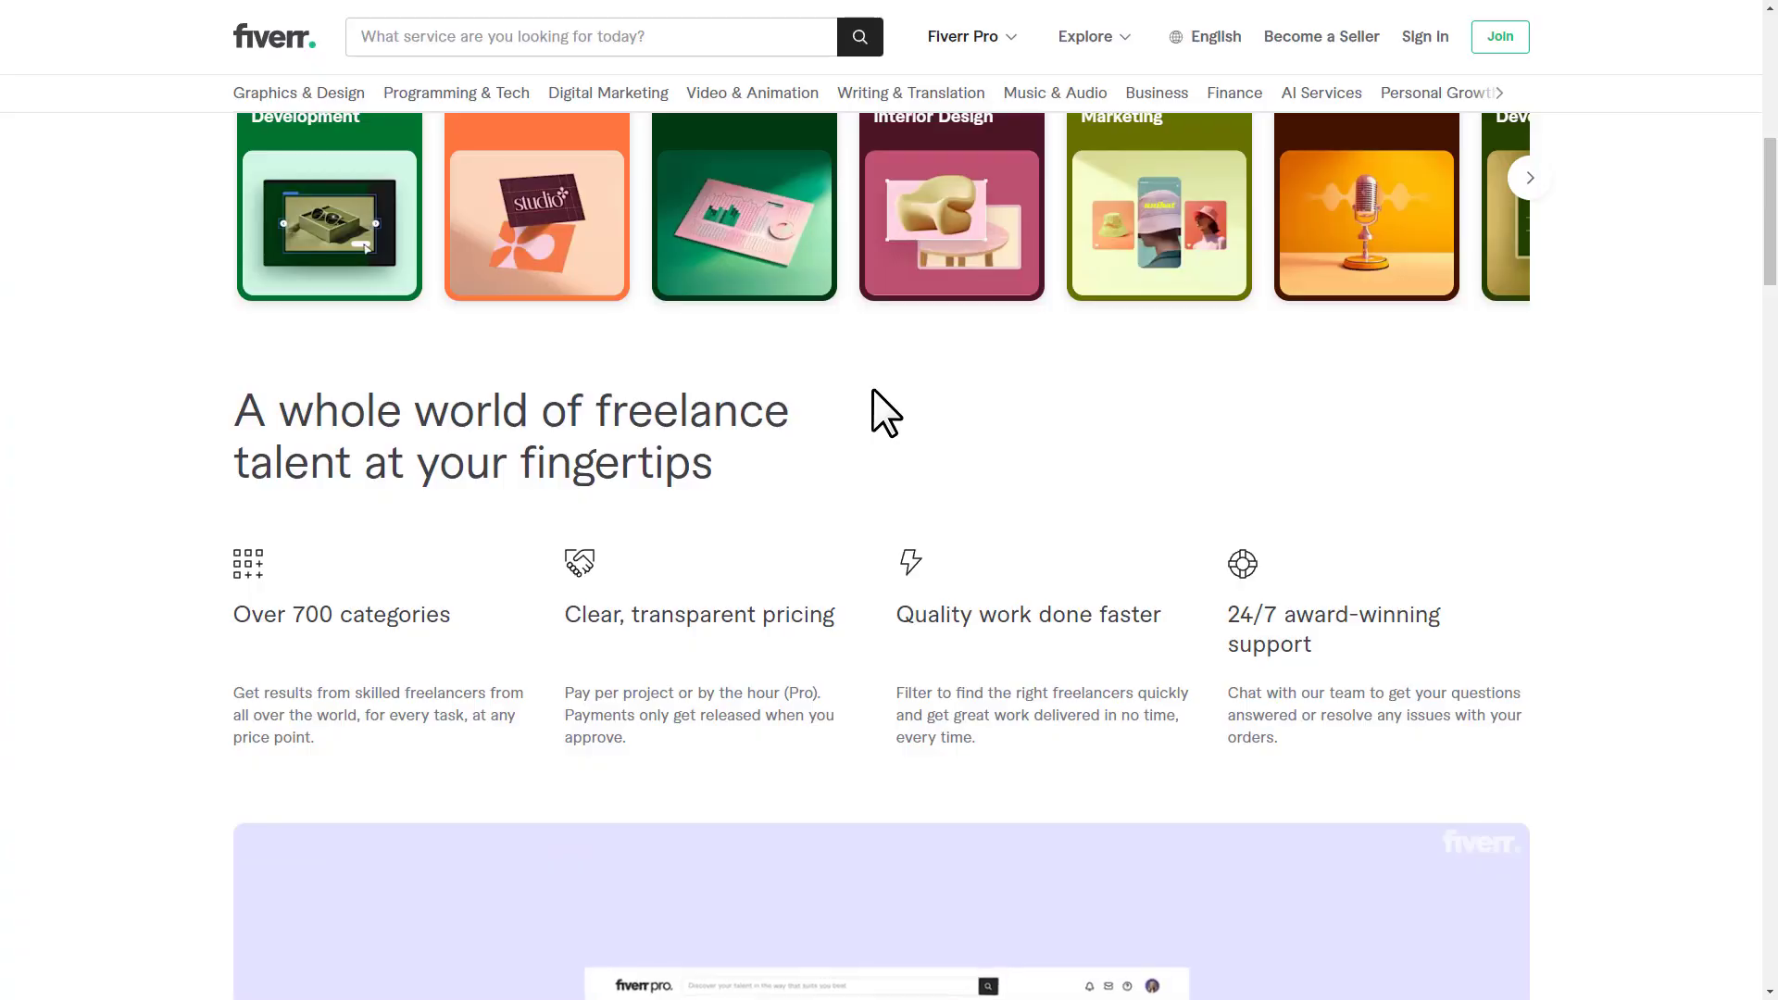
mouse_move(970, 187)
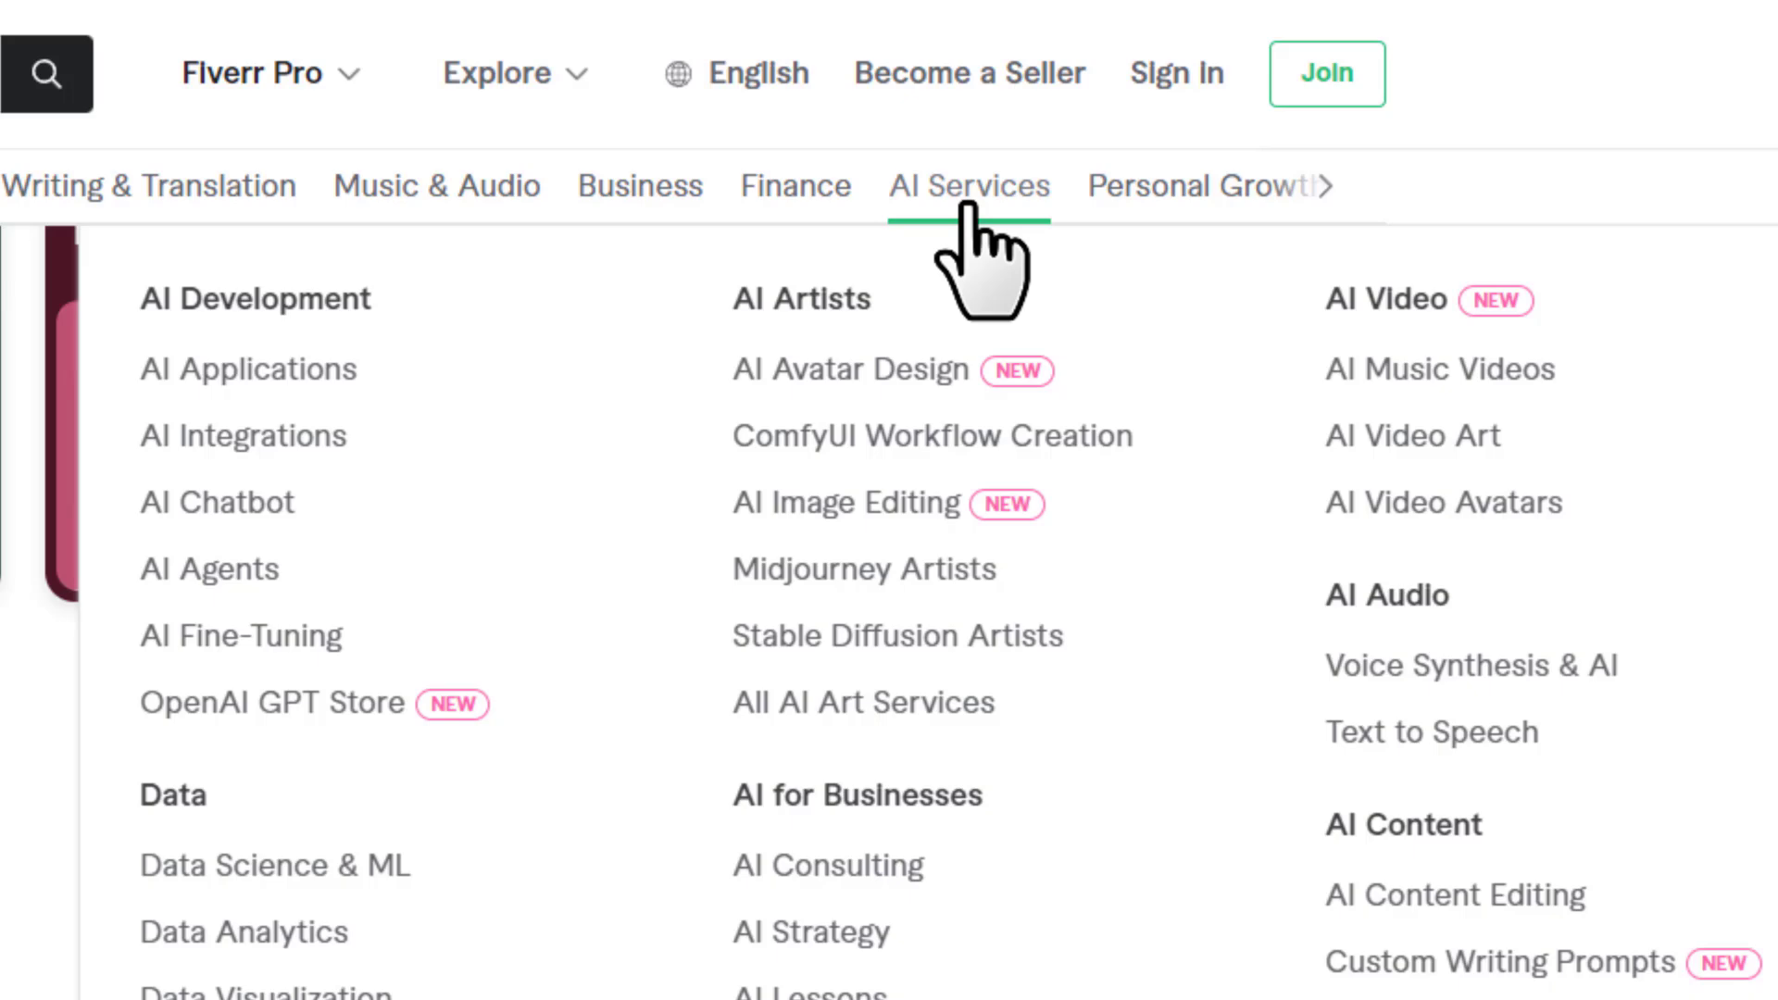
Open Fiverr's AI Video Avatars category, listing 558 AI spokesperson and avatar gigs
click(1425, 504)
scroll(1709, 463, down, 5)
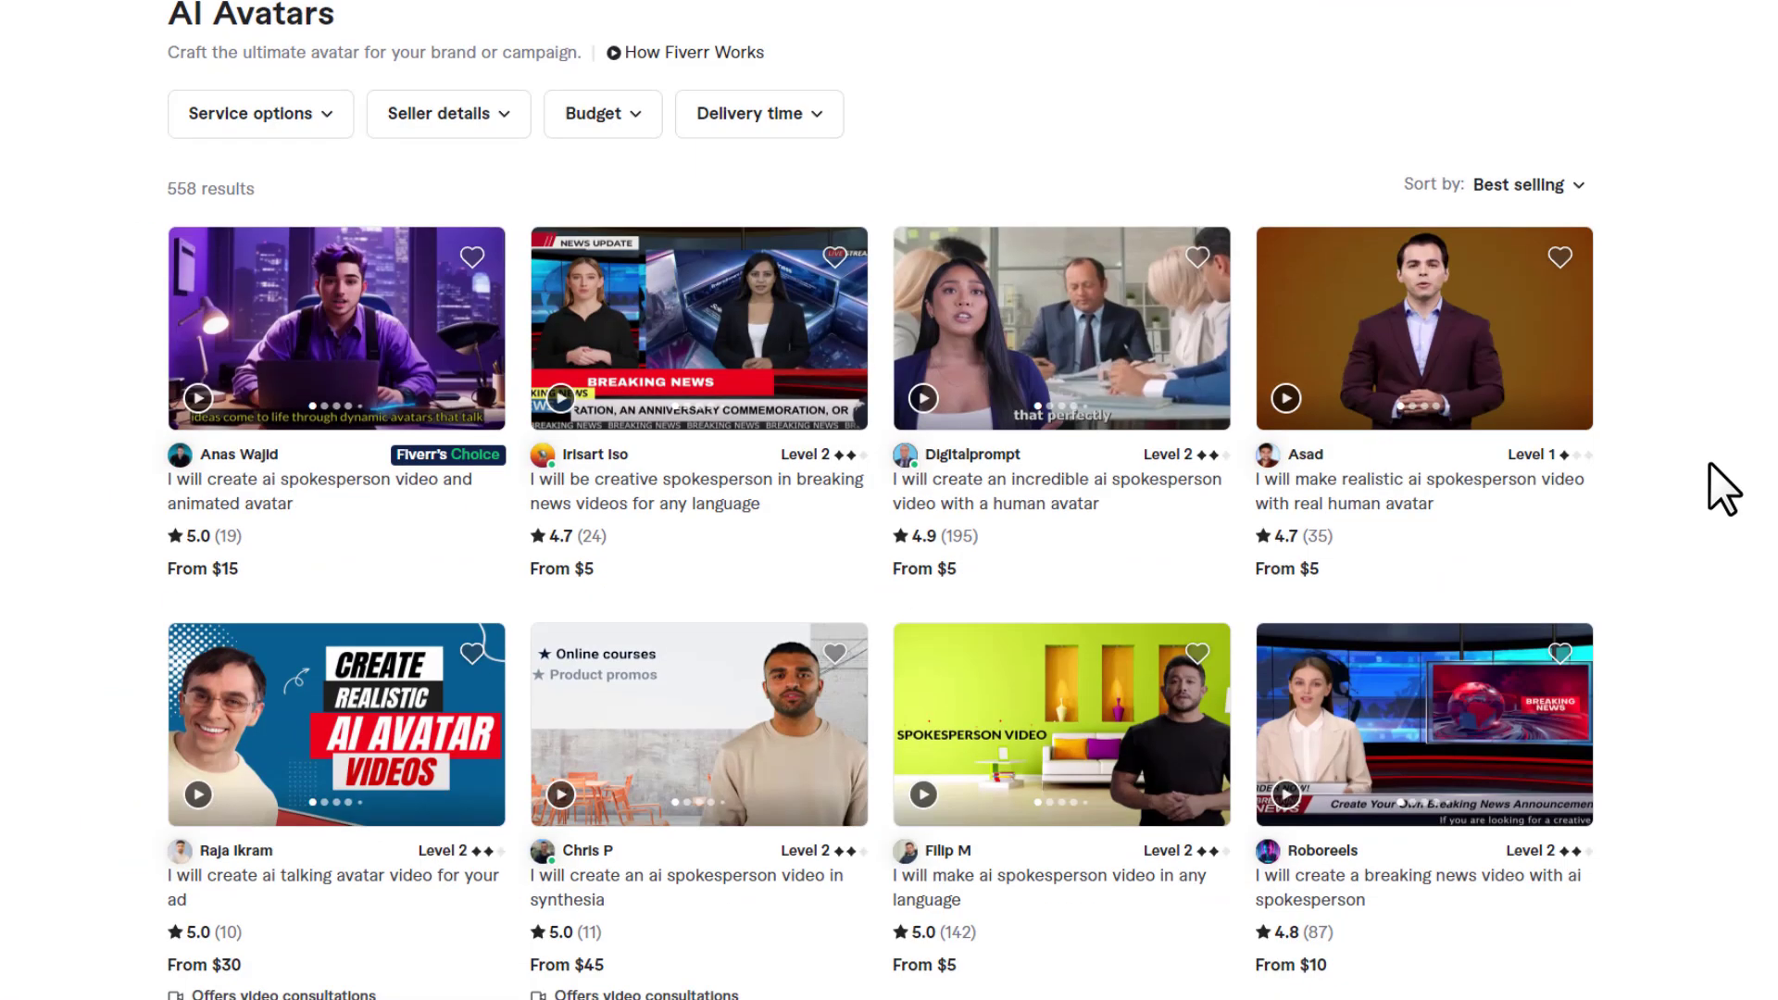
scroll(1722, 490, down, 5)
scroll(1683, 534, down, 3)
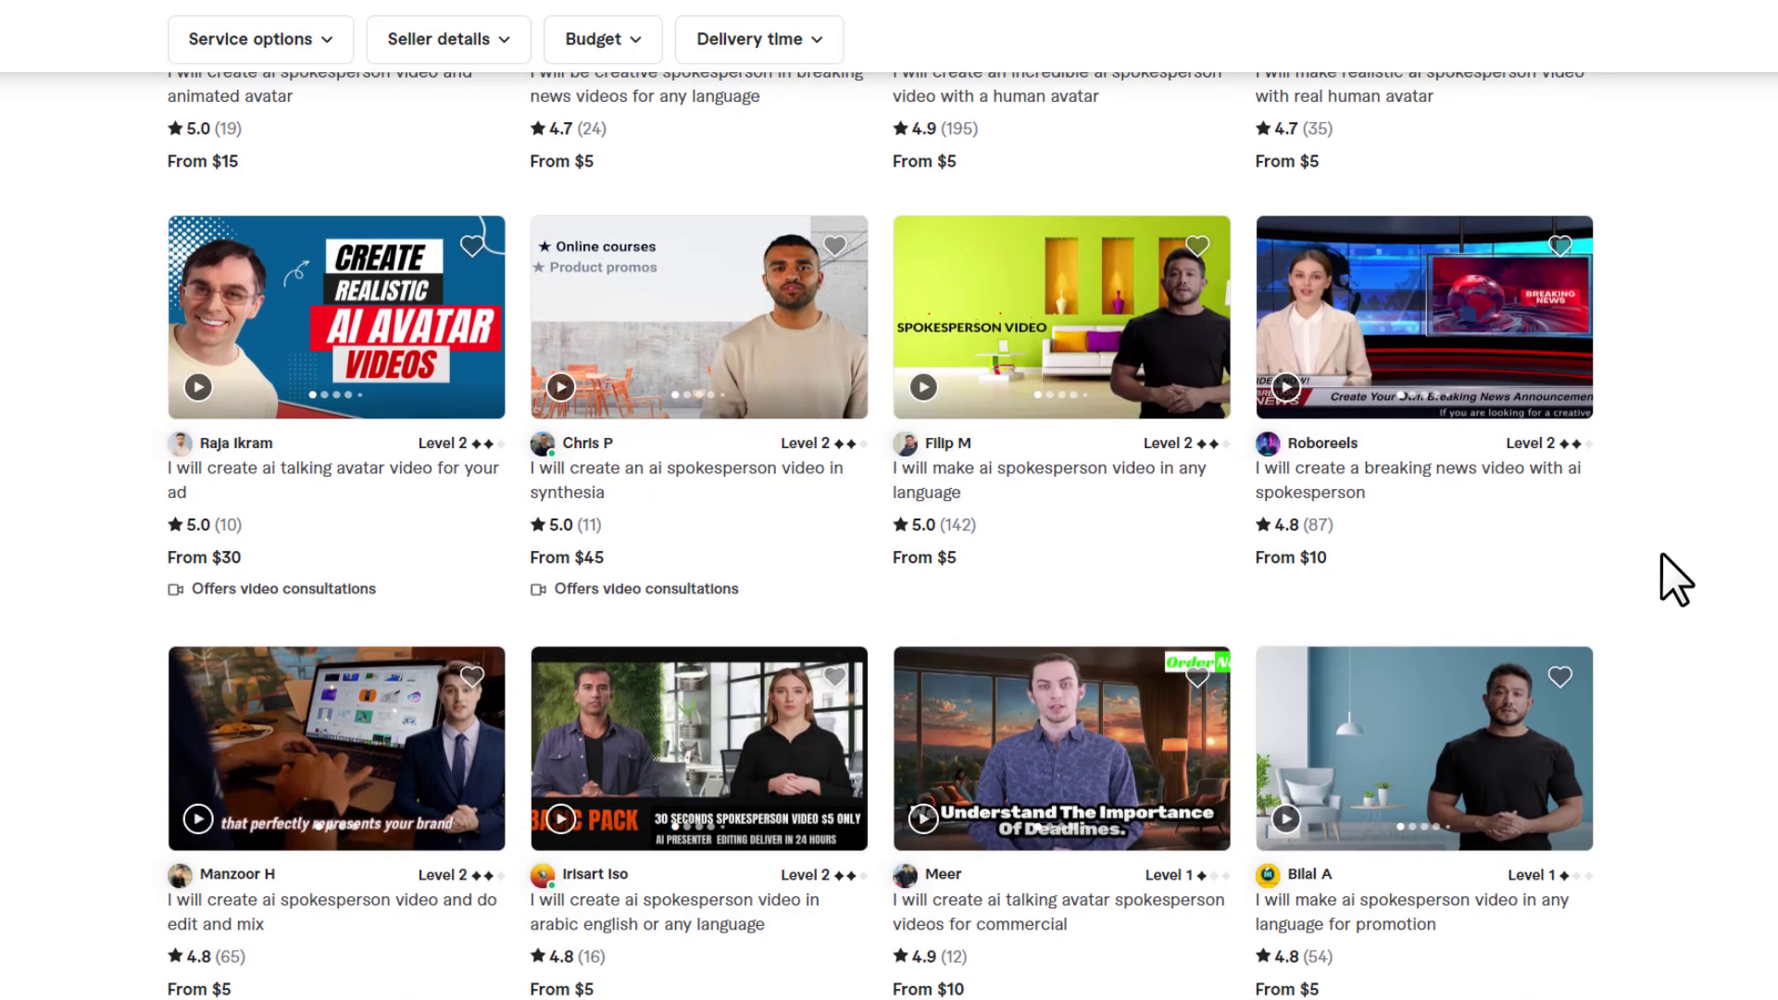
scroll(1656, 557, down, 2)
scroll(1657, 556, down, 2)
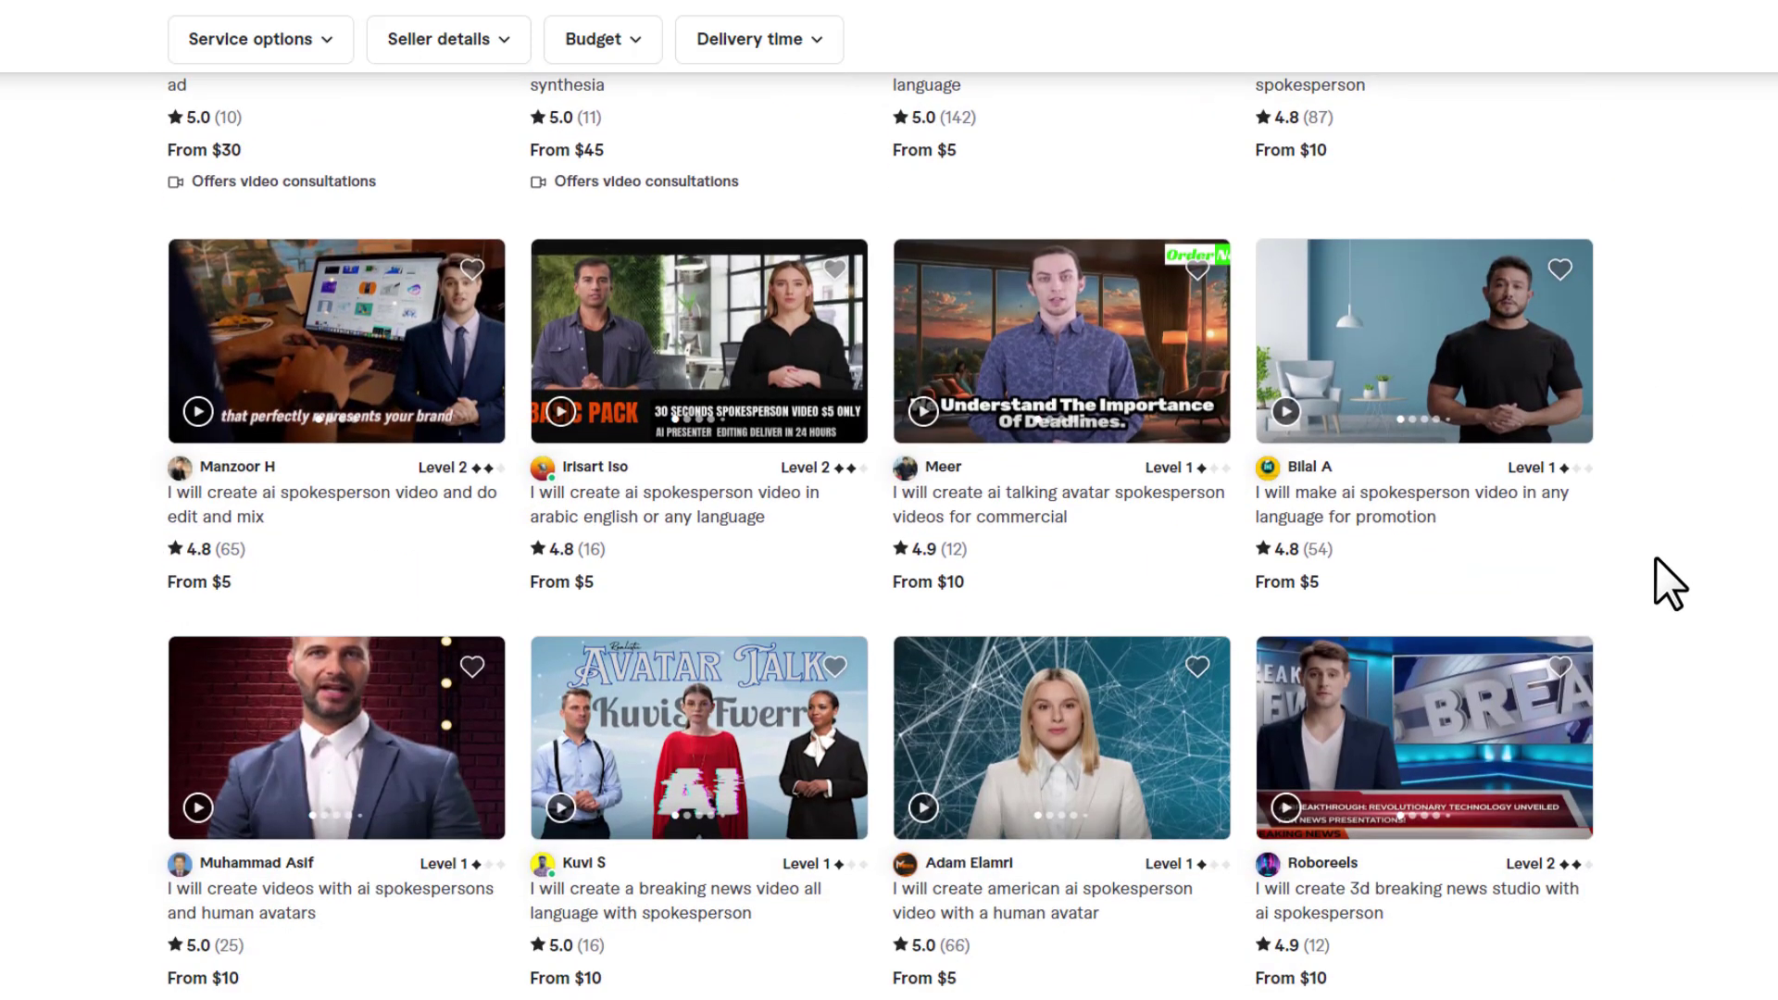